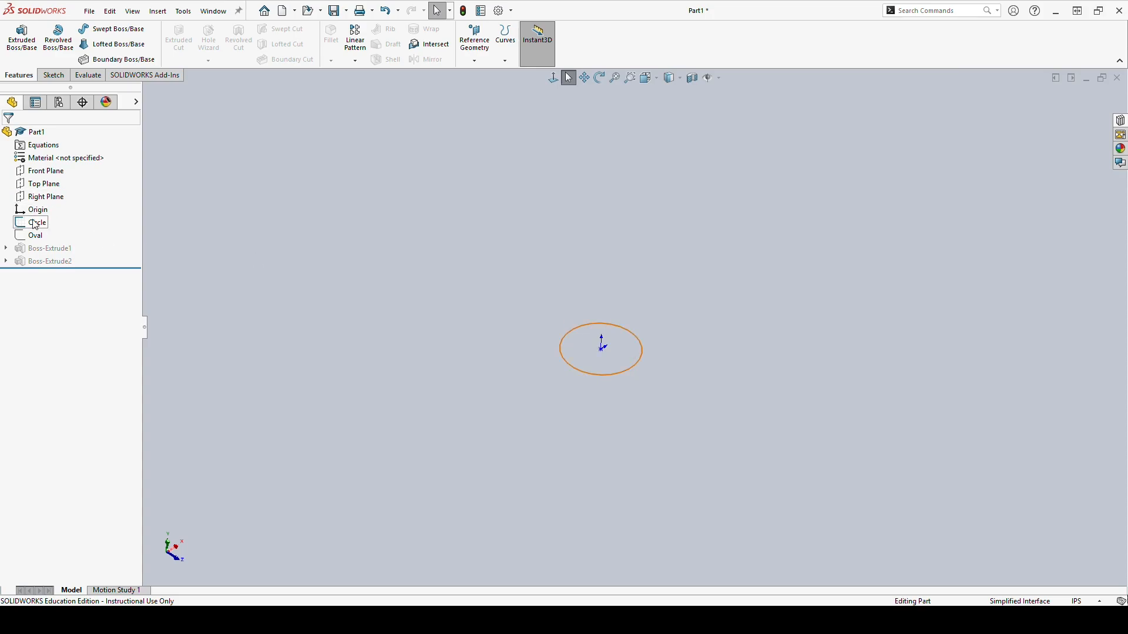
Start a Helix/Spiral curve from the Circle sketch around the origin and open the choices for how it is defined.
{"action": "left_click", "coordinate": [42, 183]}
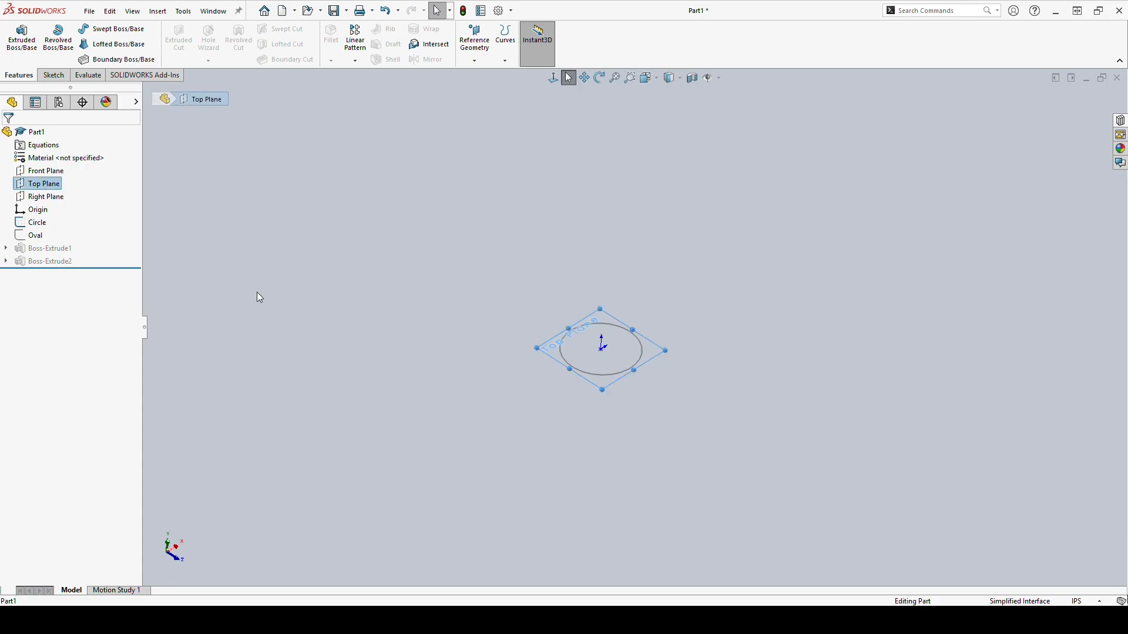
{"action": "scroll", "coordinate": [605, 372], "scroll_direction": "down", "scroll_amount": 4}
{"action": "scroll", "coordinate": [619, 271], "scroll_direction": "up", "scroll_amount": 1}
{"action": "left_click", "coordinate": [728, 207]}
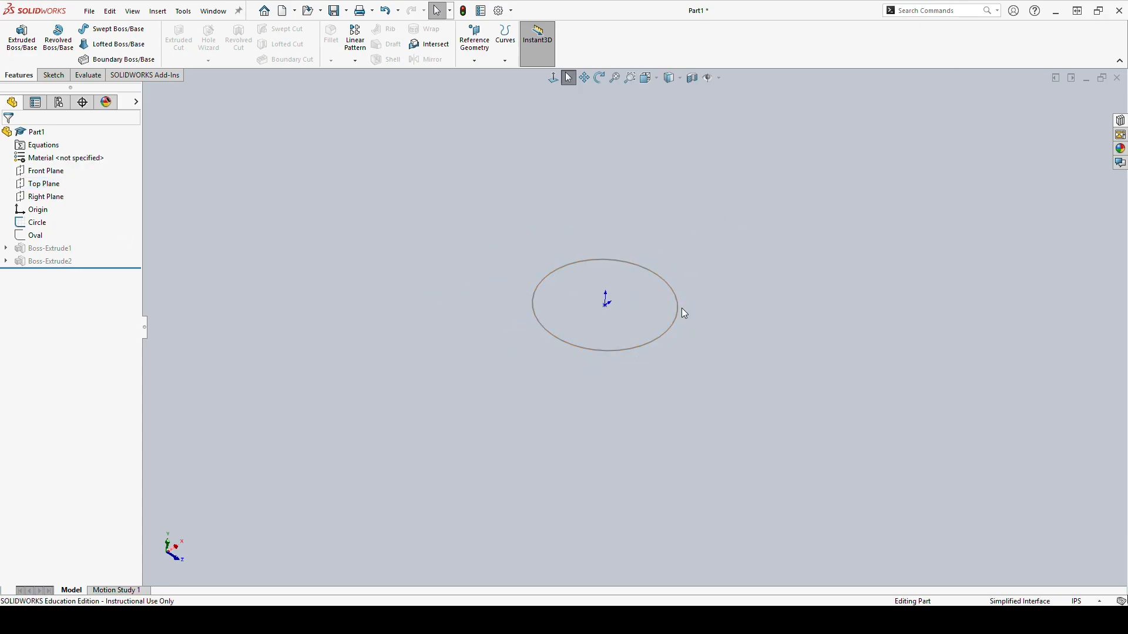
{"action": "left_click", "coordinate": [679, 314]}
{"action": "left_click", "coordinate": [505, 60]}
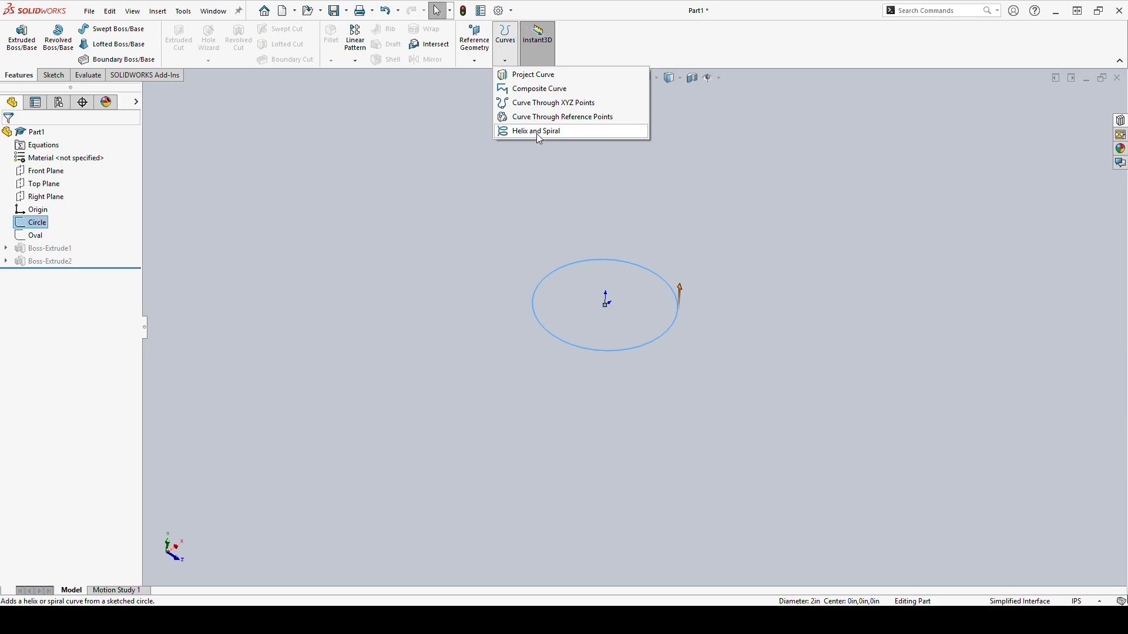
{"action": "left_click", "coordinate": [538, 132]}
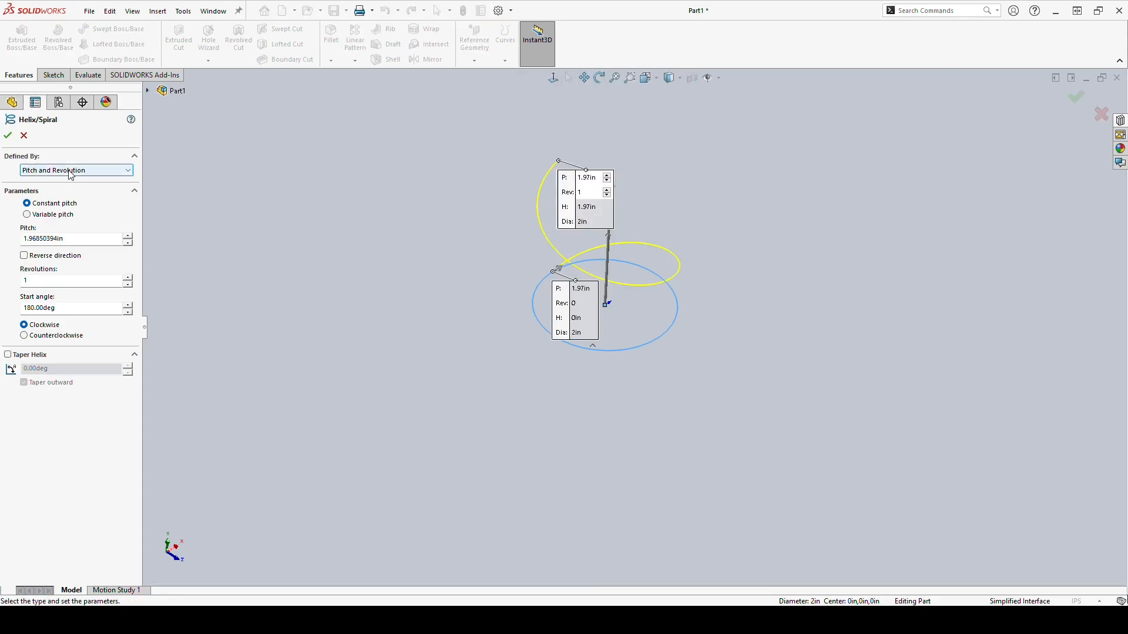
{"action": "middle_click_drag", "start_coordinate": [610, 306], "coordinate": [618, 204]}
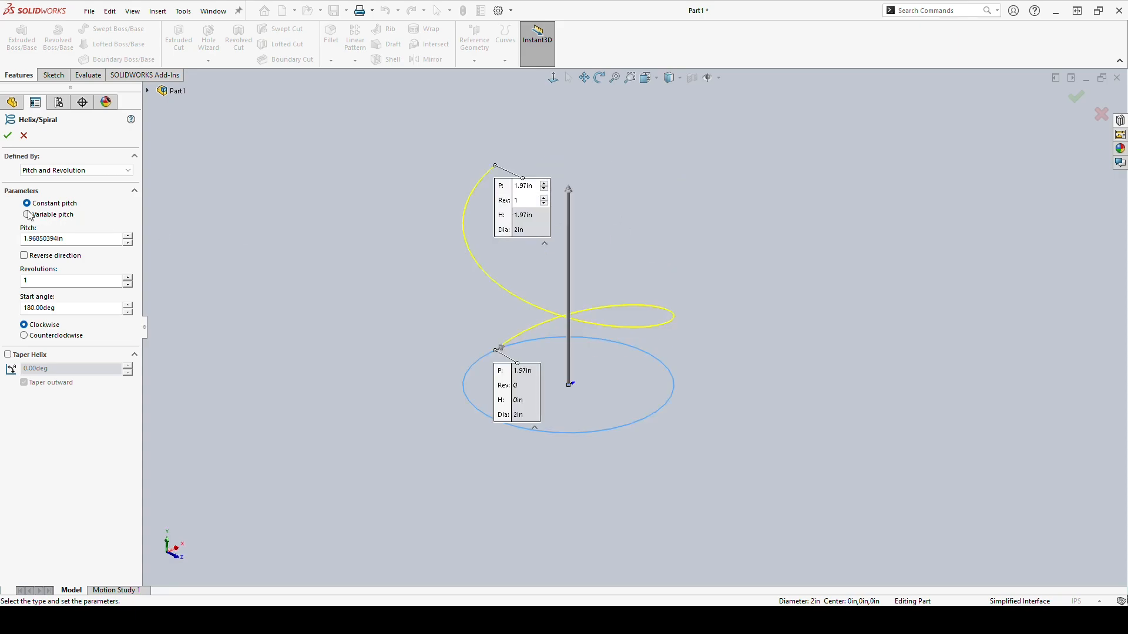
{"action": "left_click", "coordinate": [68, 171]}
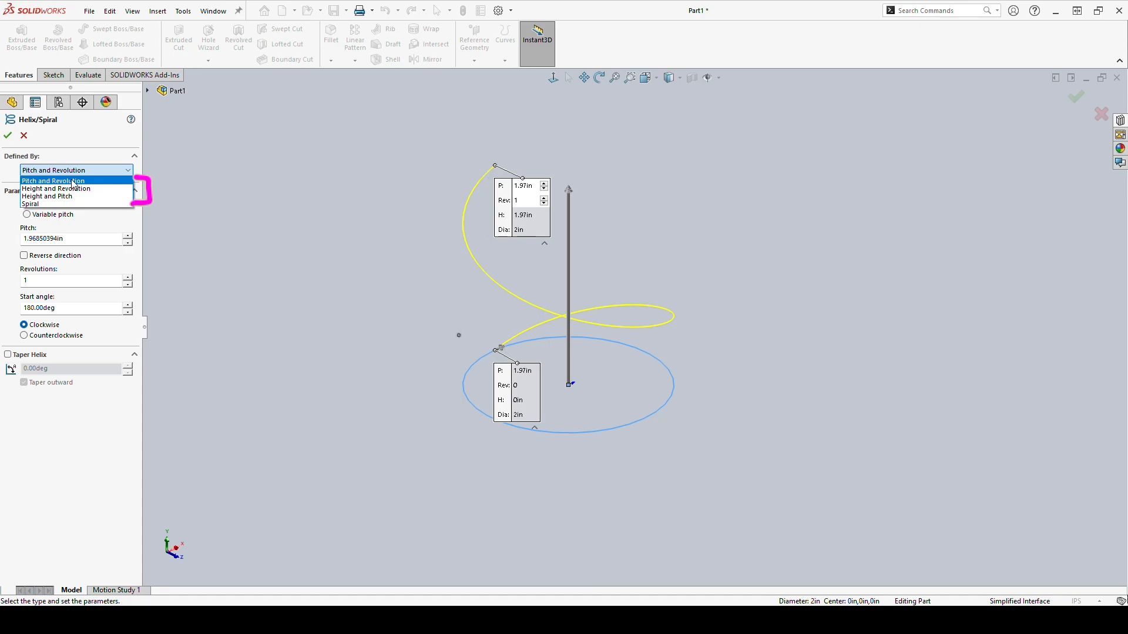
{"action": "mouse_move", "coordinate": [495, 353]}
{"action": "left_mouse_down"}
{"action": "mouse_move", "coordinate": [511, 344]}
{"action": "mouse_move", "coordinate": [497, 353]}
{"action": "left_mouse_up"}
{"action": "mouse_move", "coordinate": [493, 169]}
{"action": "left_mouse_down"}
{"action": "mouse_move", "coordinate": [508, 157]}
{"action": "mouse_move", "coordinate": [492, 171]}
{"action": "left_mouse_up"}
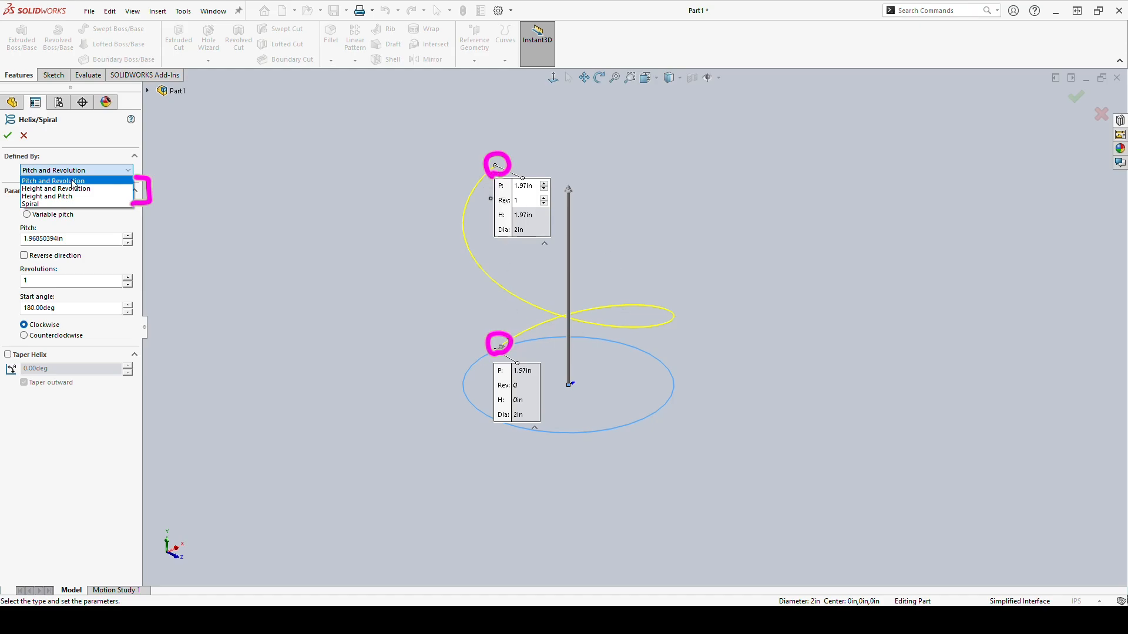
{"action": "mouse_move", "coordinate": [490, 199]}
{"action": "left_mouse_down"}
{"action": "mouse_move", "coordinate": [503, 186]}
{"action": "mouse_move", "coordinate": [503, 330]}
{"action": "left_mouse_up"}
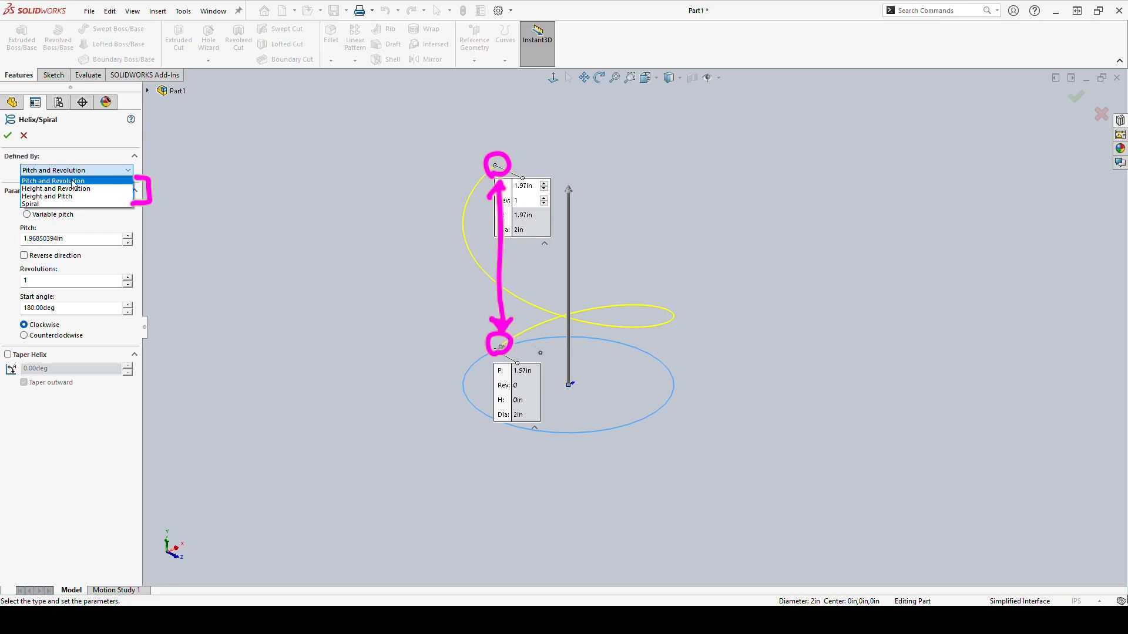
{"action": "key", "text": "ctrl+z"}
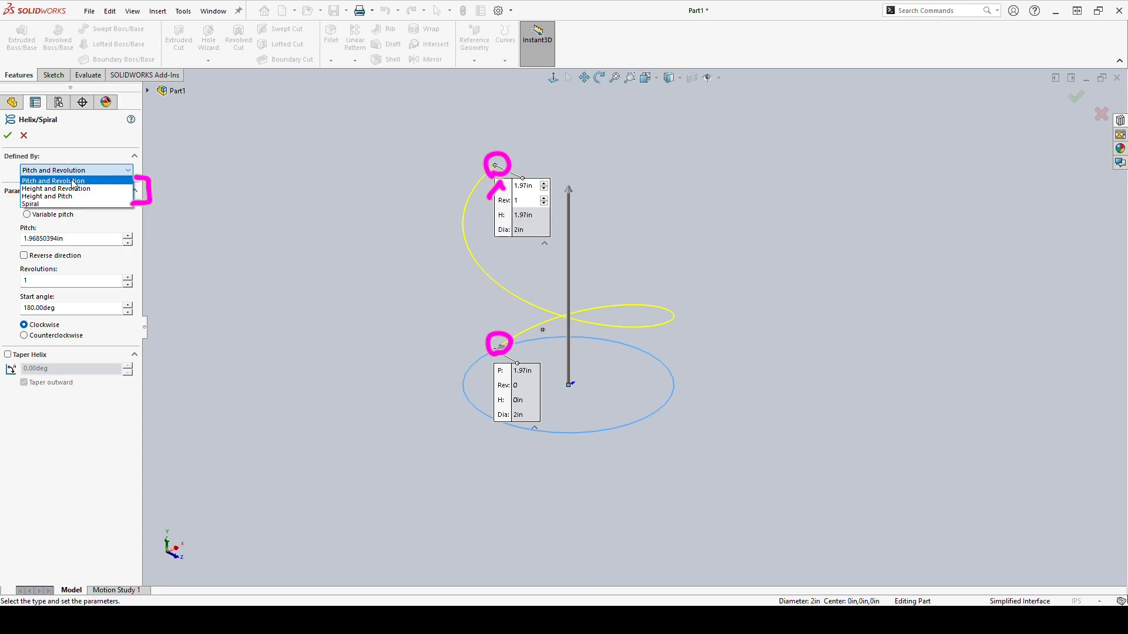
{"action": "key", "text": "ctrl+z"}
{"action": "key", "text": "ctrl+z"}
{"action": "key", "text": "ctrl+z"}
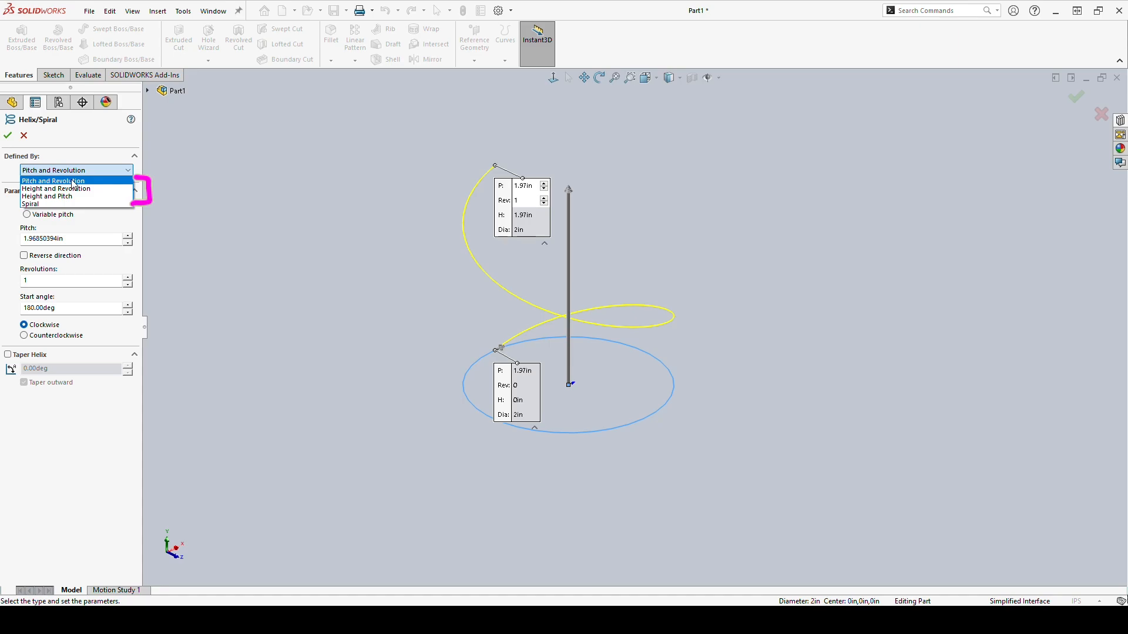
Try the Height and Pitch definition for the helix and settle on Height and Revolution.
{"action": "left_click", "coordinate": [72, 189]}
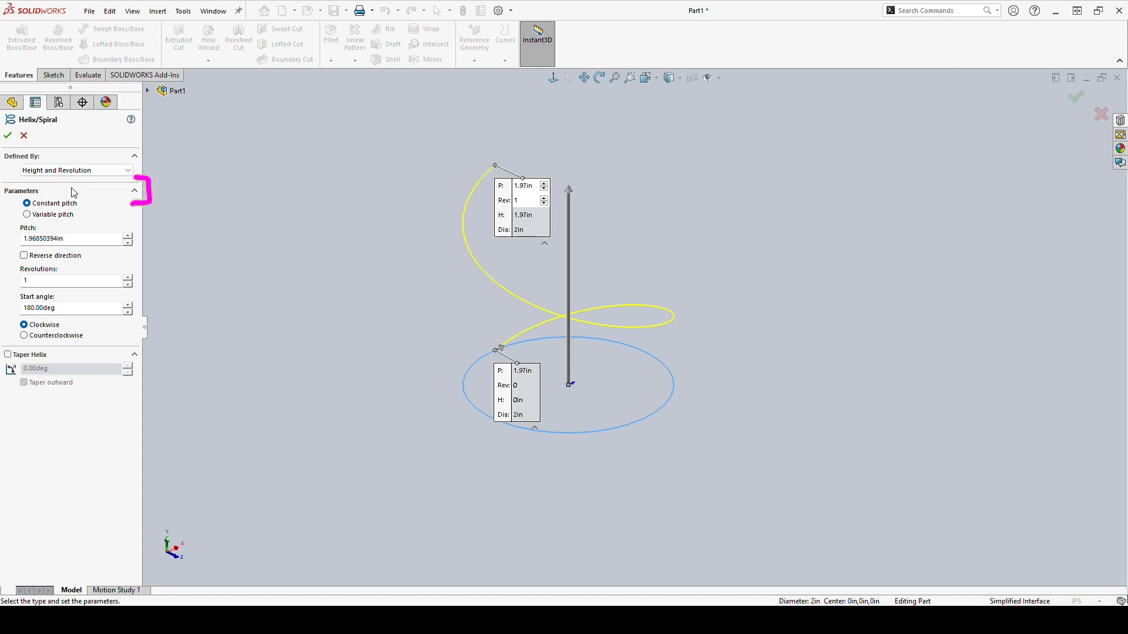
{"action": "left_click", "coordinate": [88, 174]}
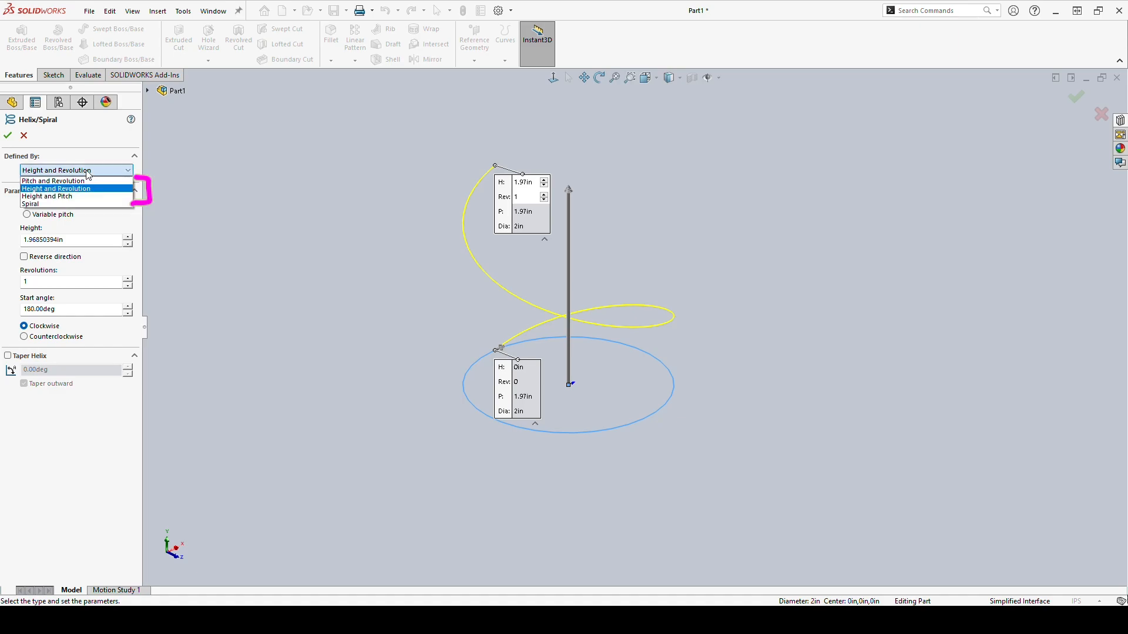
{"action": "left_click", "coordinate": [88, 196]}
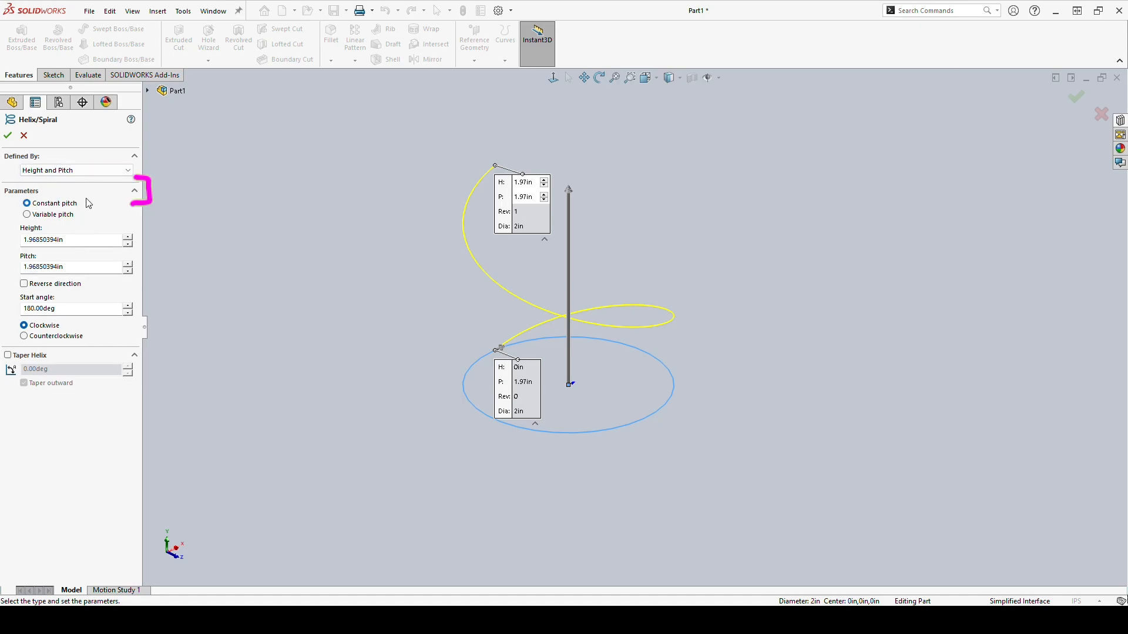
{"action": "left_click", "coordinate": [93, 171]}
{"action": "left_click", "coordinate": [92, 192]}
Set the helix height to 6.00 in with 6 revolutions and create the curve.
{"action": "left_click_drag", "start_coordinate": [85, 241], "coordinate": [8, 238]}
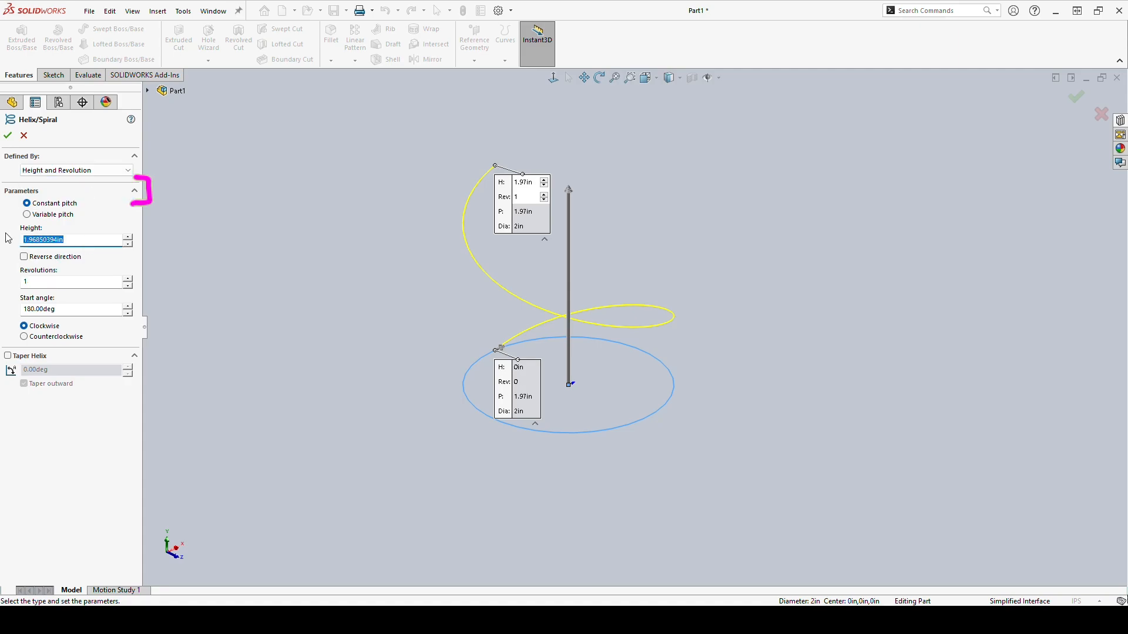
{"action": "type", "text": "6.00in"}
{"action": "scroll", "coordinate": [652, 292], "scroll_direction": "up", "scroll_amount": 5}
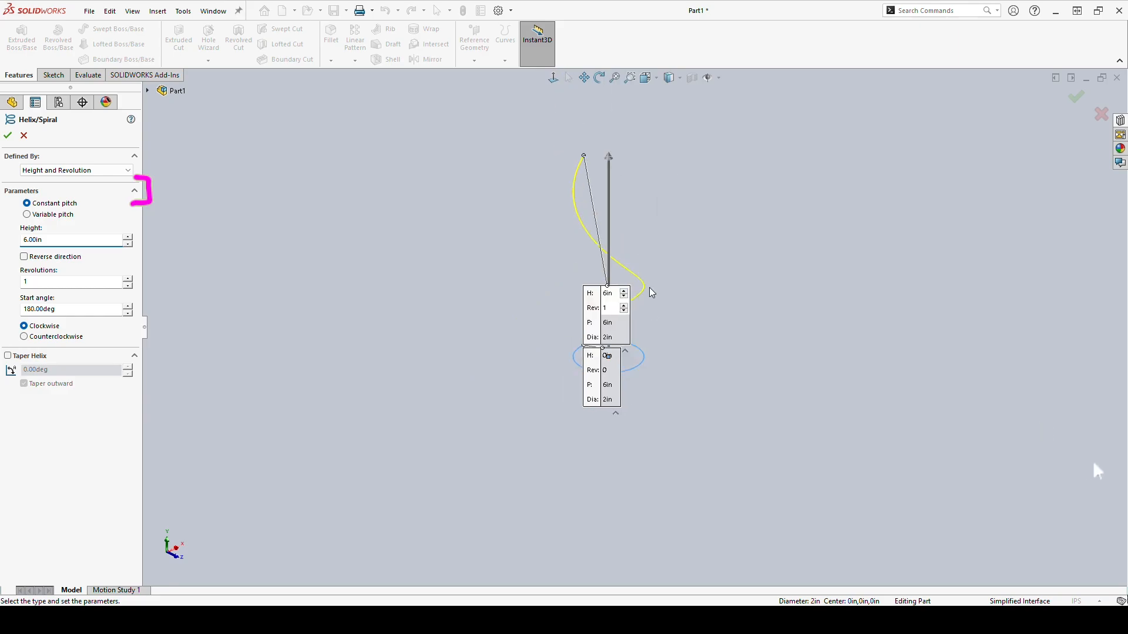
{"action": "scroll", "coordinate": [650, 288], "scroll_direction": "down", "scroll_amount": 2}
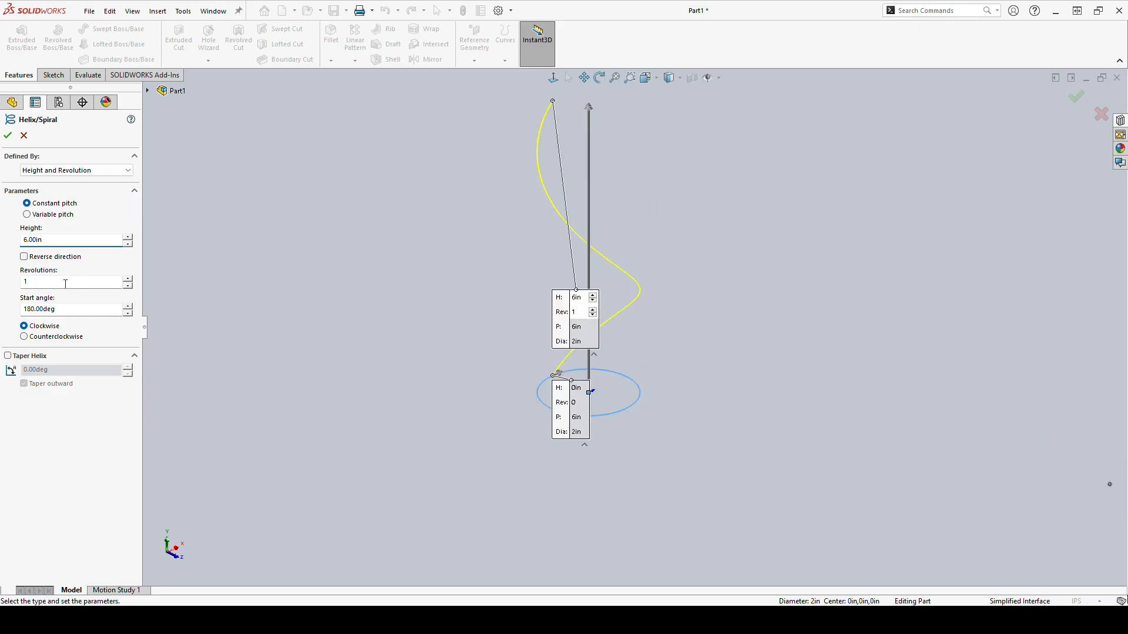
{"action": "left_click_drag", "start_coordinate": [65, 284], "coordinate": [3, 289]}
{"action": "type", "text": "6"}
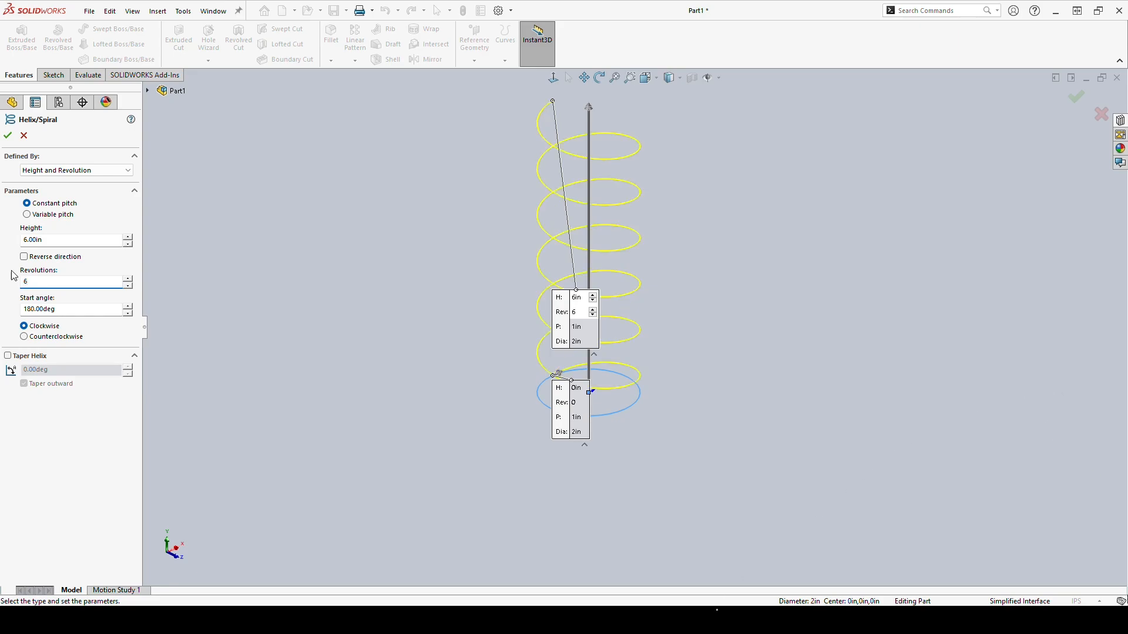
{"action": "scroll", "coordinate": [657, 297], "scroll_direction": "down", "scroll_amount": 1}
{"action": "scroll", "coordinate": [656, 264], "scroll_direction": "up", "scroll_amount": 1}
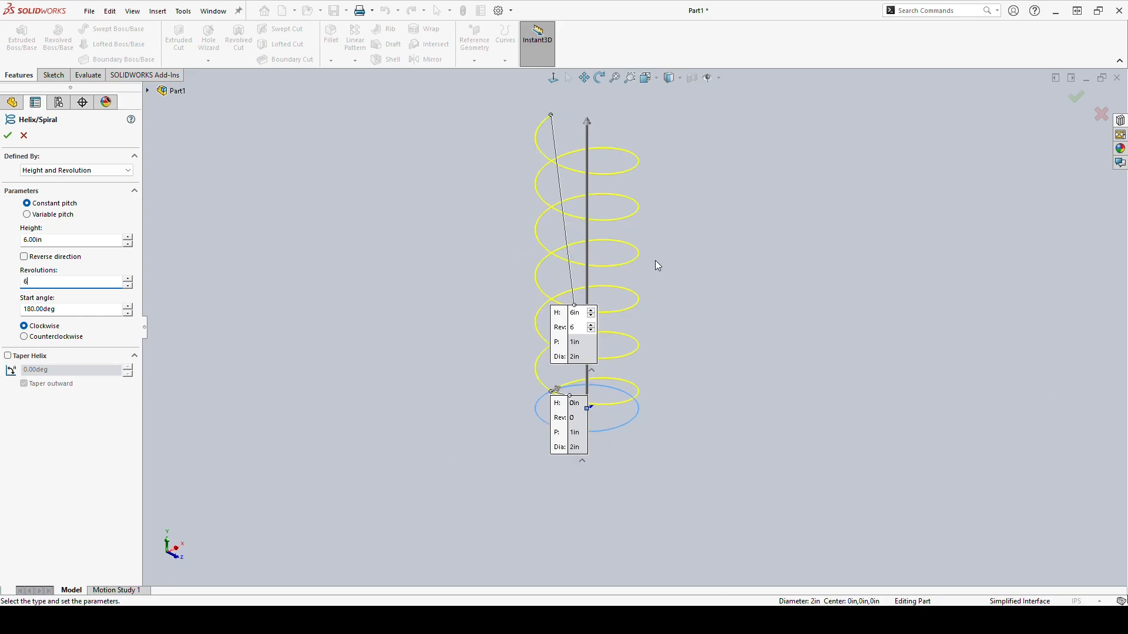
{"action": "left_click", "coordinate": [7, 136]}
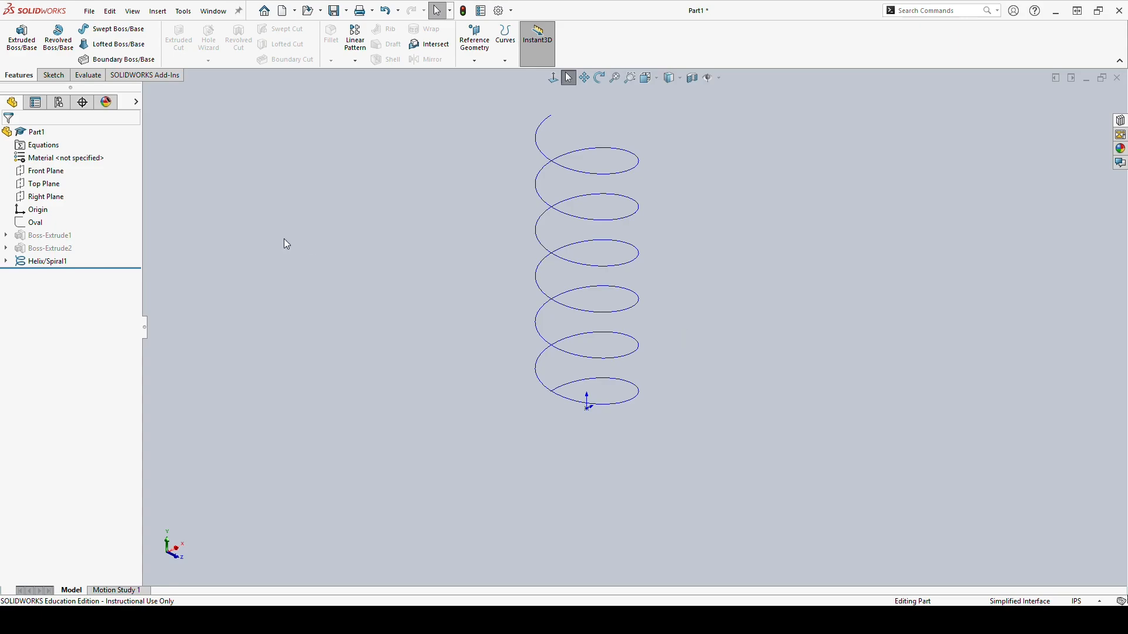
Unsuppress the stepped block Boss-Extrude1 and view it side-on against the helix.
{"action": "left_click", "coordinate": [65, 239]}
{"action": "left_click", "coordinate": [113, 213]}
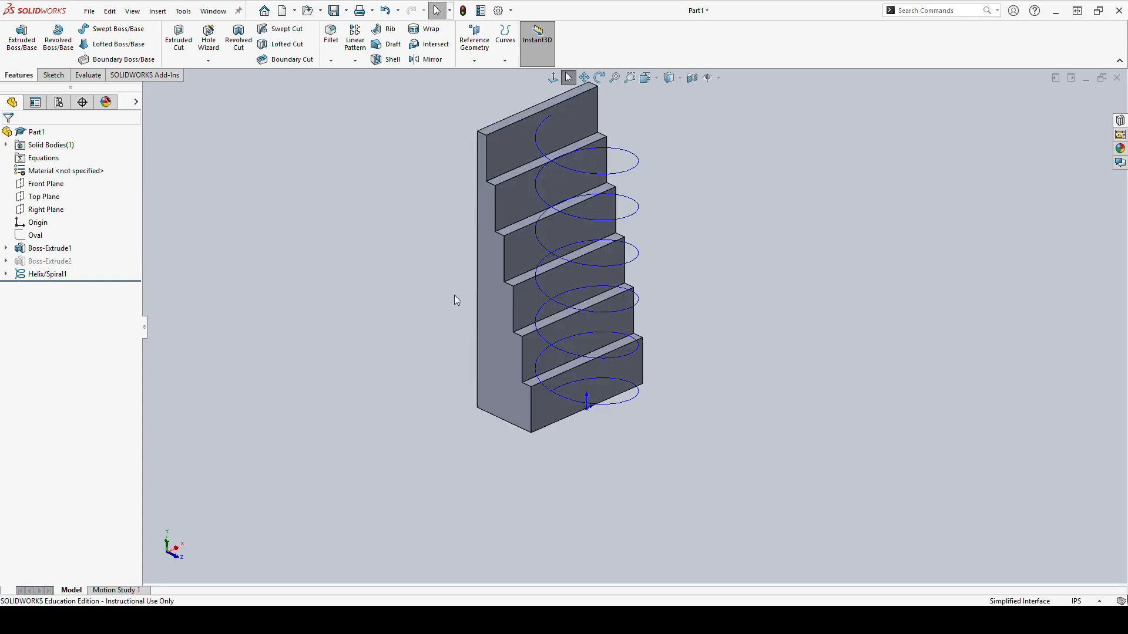
{"action": "middle_click_drag", "start_coordinate": [821, 335], "coordinate": [715, 361]}
{"action": "scroll", "coordinate": [704, 358], "scroll_direction": "down", "scroll_amount": 3}
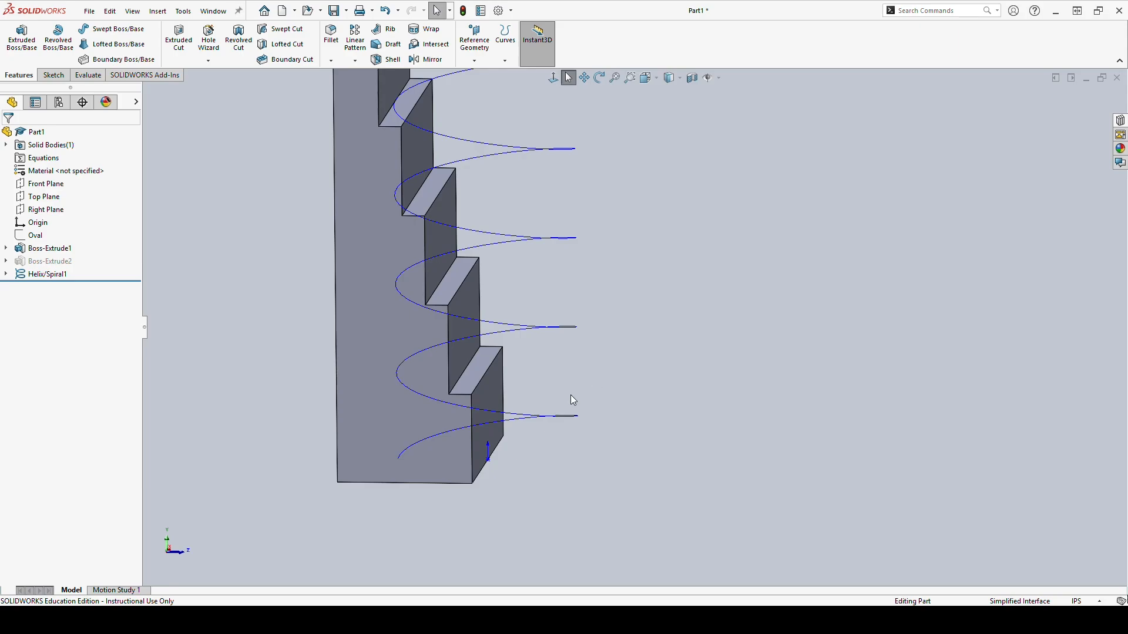
{"action": "middle_click_drag", "start_coordinate": [573, 401], "coordinate": [555, 374]}
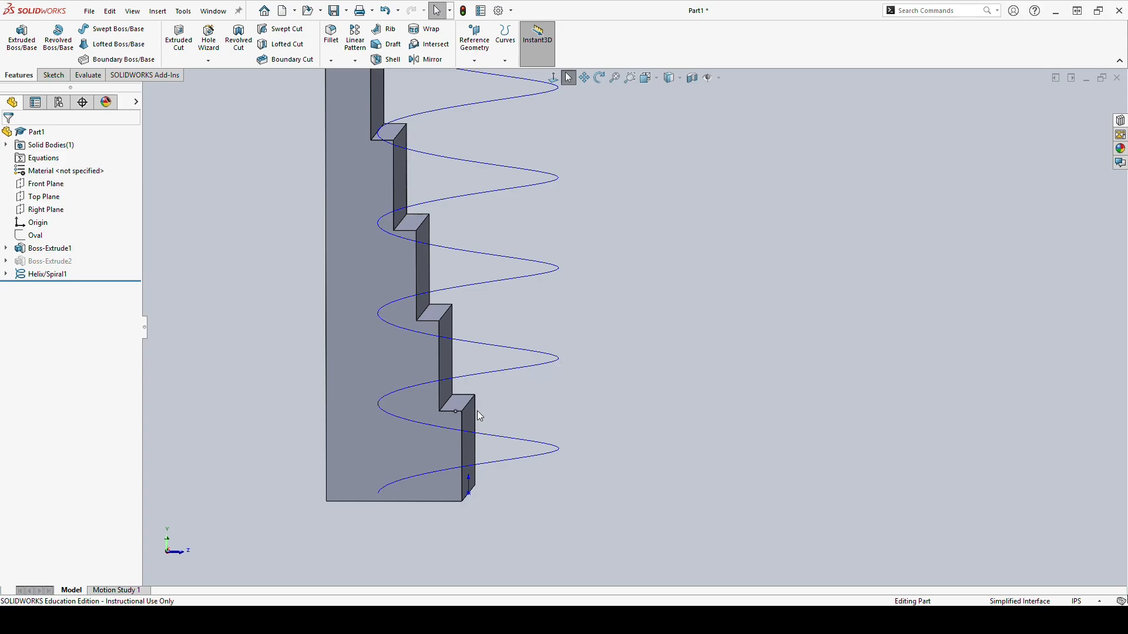
{"action": "mouse_move", "coordinate": [464, 410]}
{"action": "left_mouse_down"}
{"action": "mouse_move", "coordinate": [464, 498]}
{"action": "mouse_move", "coordinate": [474, 496]}
{"action": "left_mouse_up"}
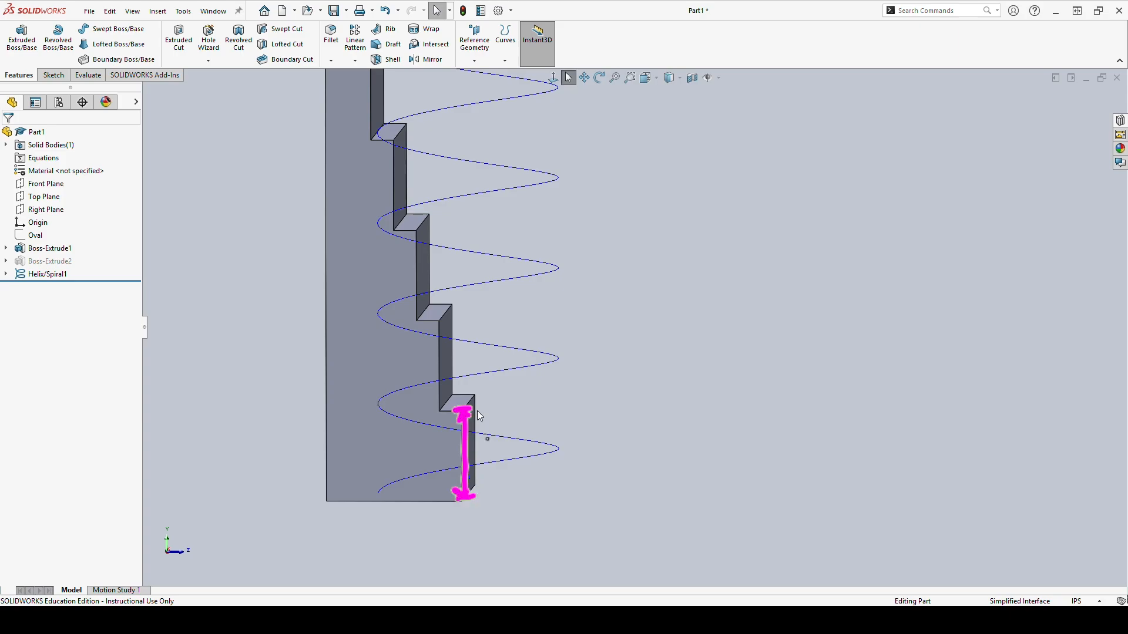
{"action": "left_click_drag", "start_coordinate": [516, 448], "coordinate": [530, 443]}
{"action": "left_click_drag", "start_coordinate": [370, 402], "coordinate": [386, 403]}
{"action": "mouse_move", "coordinate": [368, 500]}
{"action": "left_mouse_down"}
{"action": "mouse_move", "coordinate": [386, 491]}
{"action": "mouse_move", "coordinate": [377, 403]}
{"action": "mouse_move", "coordinate": [386, 425]}
{"action": "left_mouse_up"}
{"action": "left_click_drag", "start_coordinate": [374, 310], "coordinate": [386, 311]}
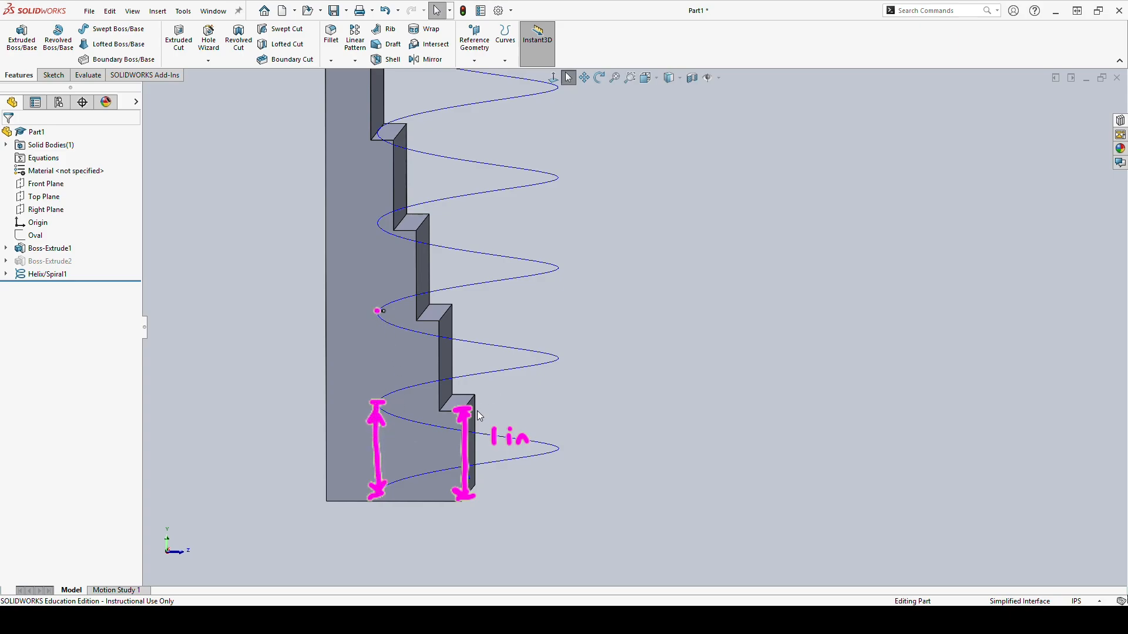
{"action": "left_click_drag", "start_coordinate": [376, 223], "coordinate": [386, 222]}
{"action": "key", "text": "ctrl+z"}
{"action": "key", "text": "ctrl+z"}
{"action": "key", "text": "ctrl+z"}
{"action": "key", "text": "ctrl+z"}
{"action": "key", "text": "ctrl+z"}
{"action": "key", "text": "ctrl+z"}
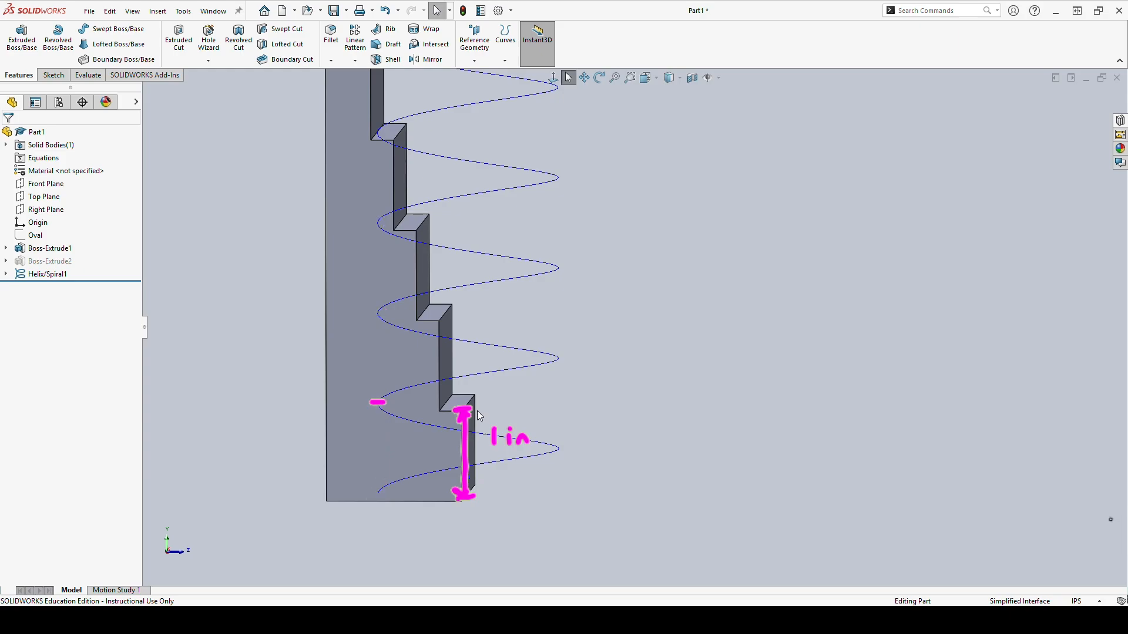
{"action": "key", "text": "ctrl+z"}
{"action": "key", "text": "ctrl+z"}
{"action": "key", "text": "ctrl+z"}
{"action": "key", "text": "ctrl+z"}
{"action": "key", "text": "ctrl+z"}
{"action": "key", "text": "ctrl+z"}
{"action": "key", "text": "ctrl+z"}
{"action": "key", "text": "ctrl+z"}
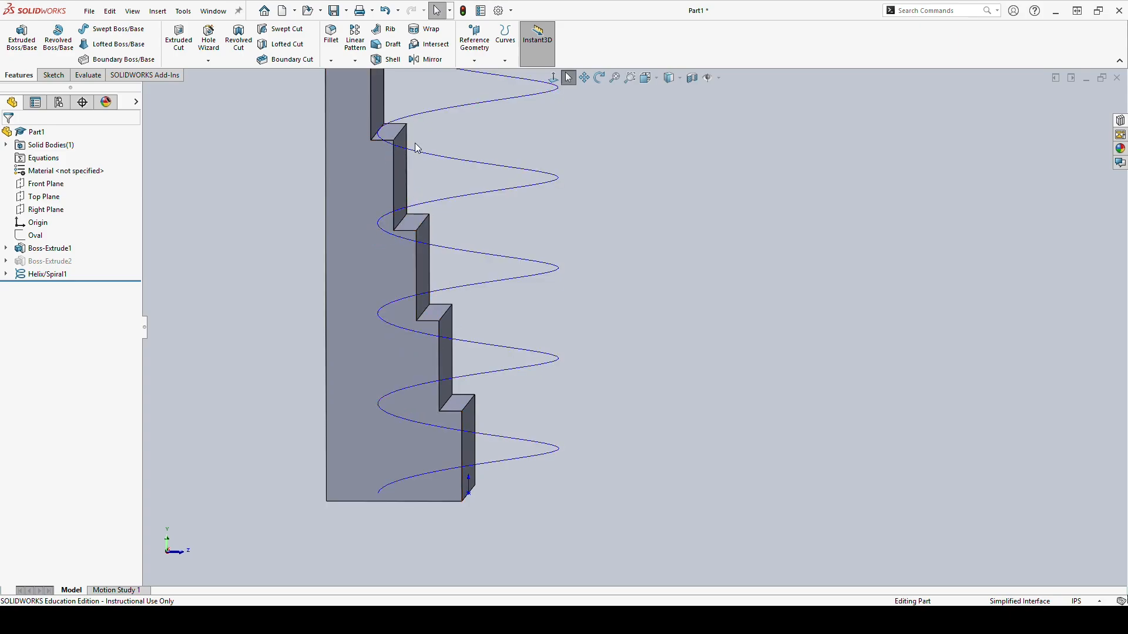
Suppress the stepped block Boss-Extrude1 again.
{"action": "scroll", "coordinate": [433, 167], "scroll_direction": "up", "scroll_amount": 3}
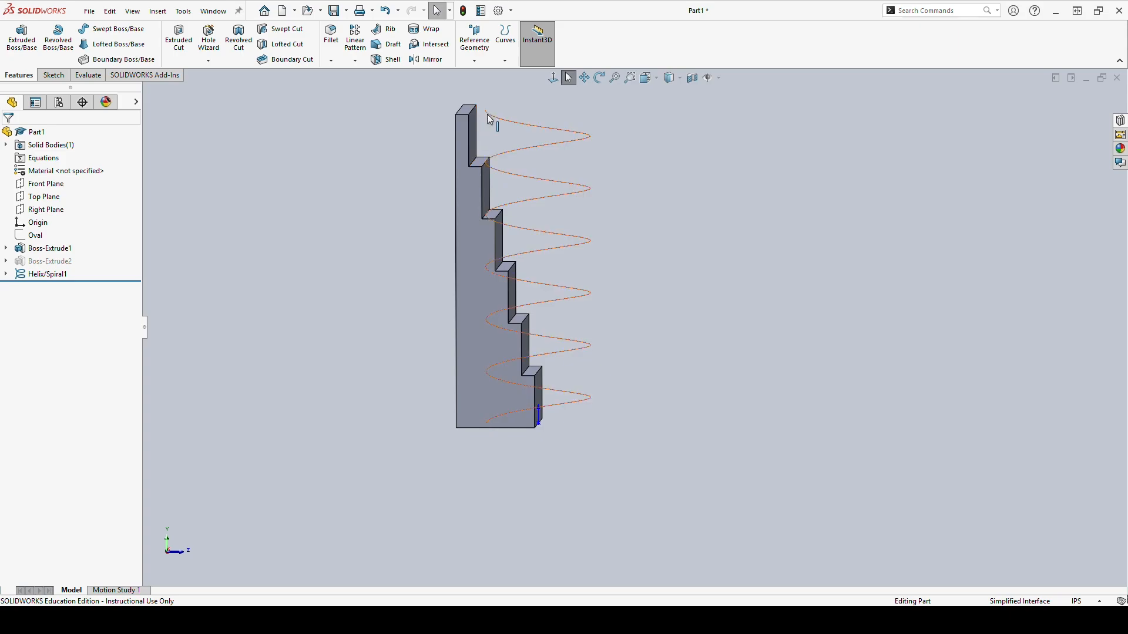
{"action": "key", "text": "ctrl+7"}
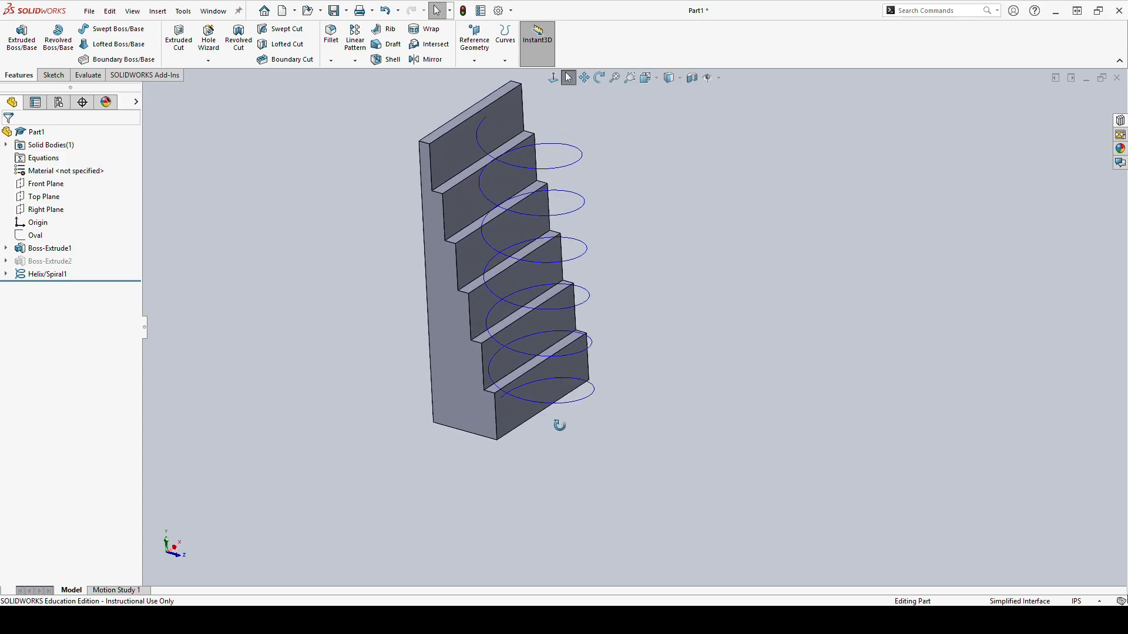
{"action": "right_click", "coordinate": [58, 249]}
{"action": "left_click", "coordinate": [91, 238]}
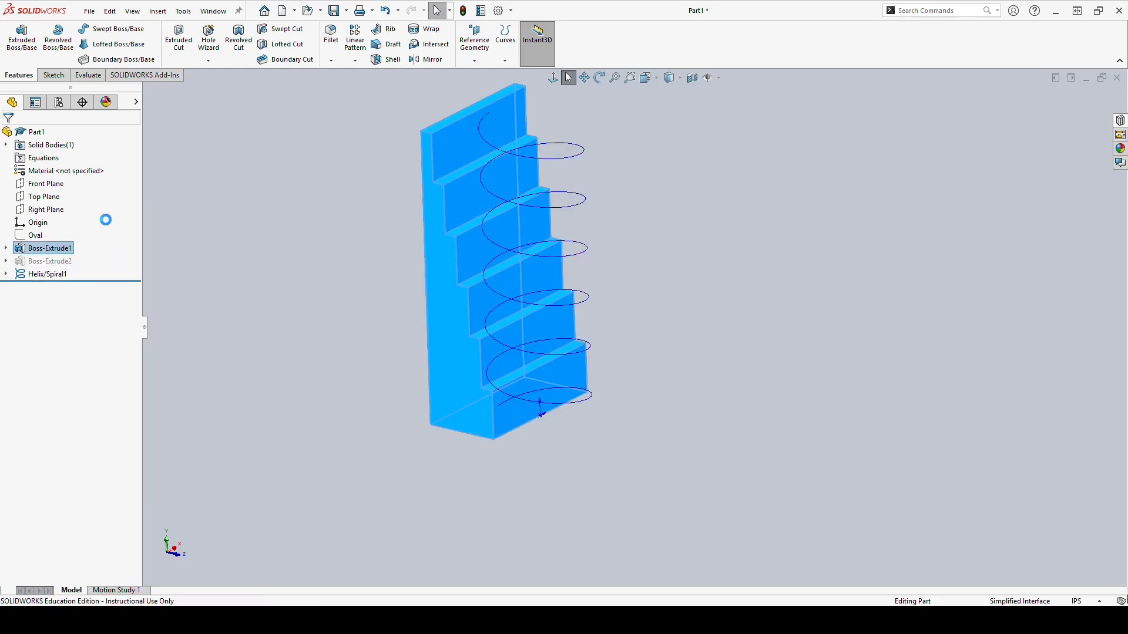
Unsuppress the spoked wheel Boss-Extrude2 at the base of the helix.
{"action": "left_click", "coordinate": [54, 250]}
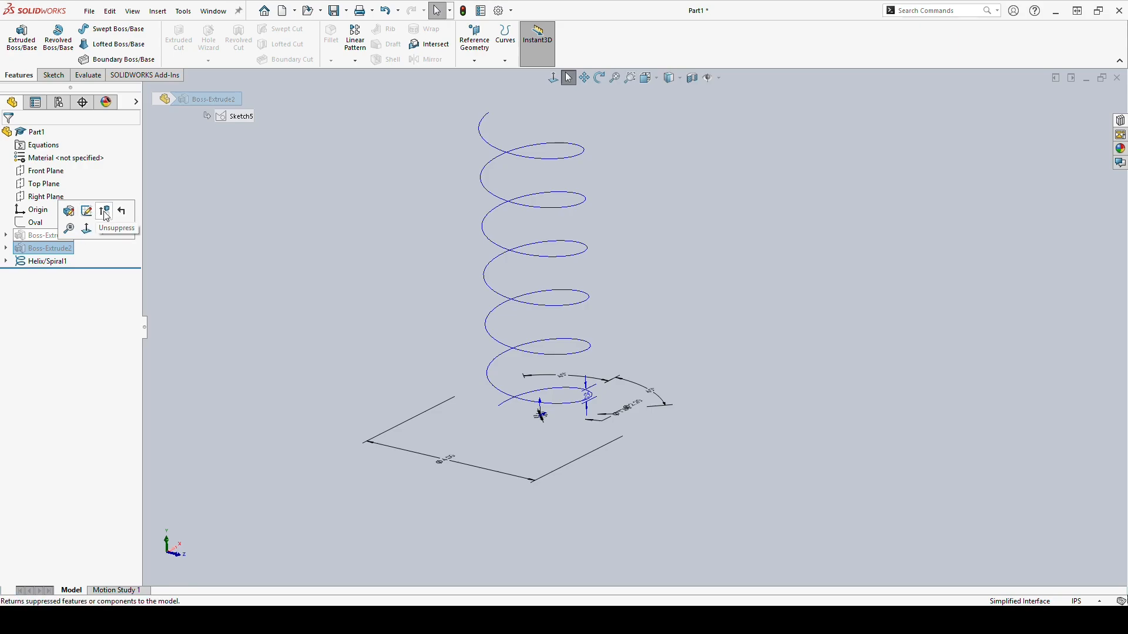
{"action": "left_click", "coordinate": [108, 211]}
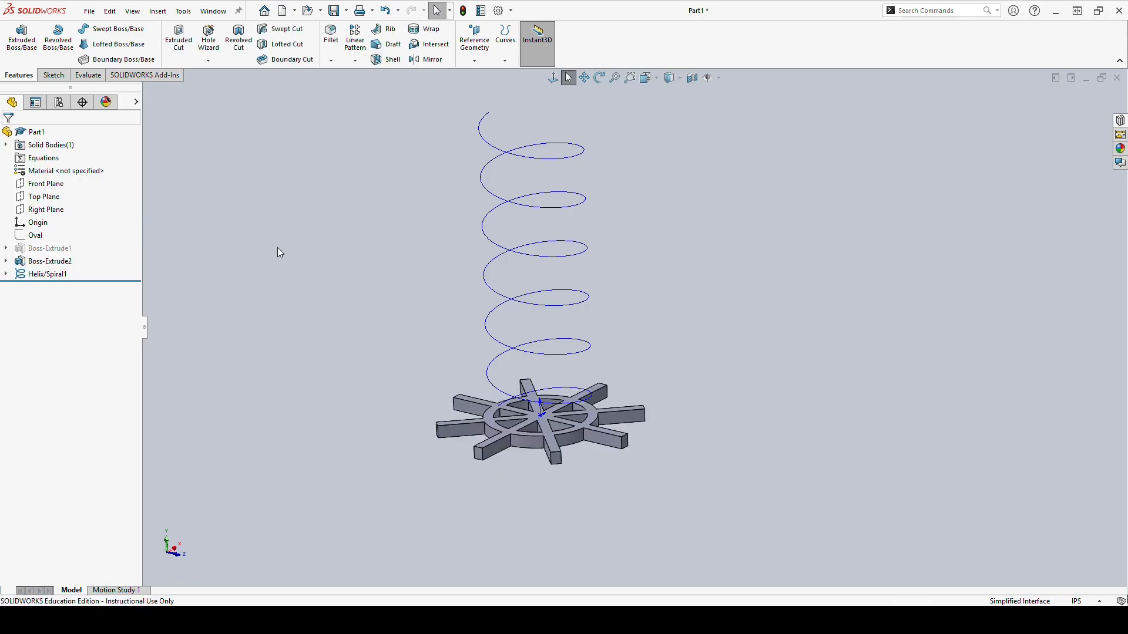
{"action": "middle_click_drag", "start_coordinate": [651, 368], "coordinate": [601, 244]}
{"action": "scroll", "coordinate": [713, 291], "scroll_direction": "down", "scroll_amount": 6}
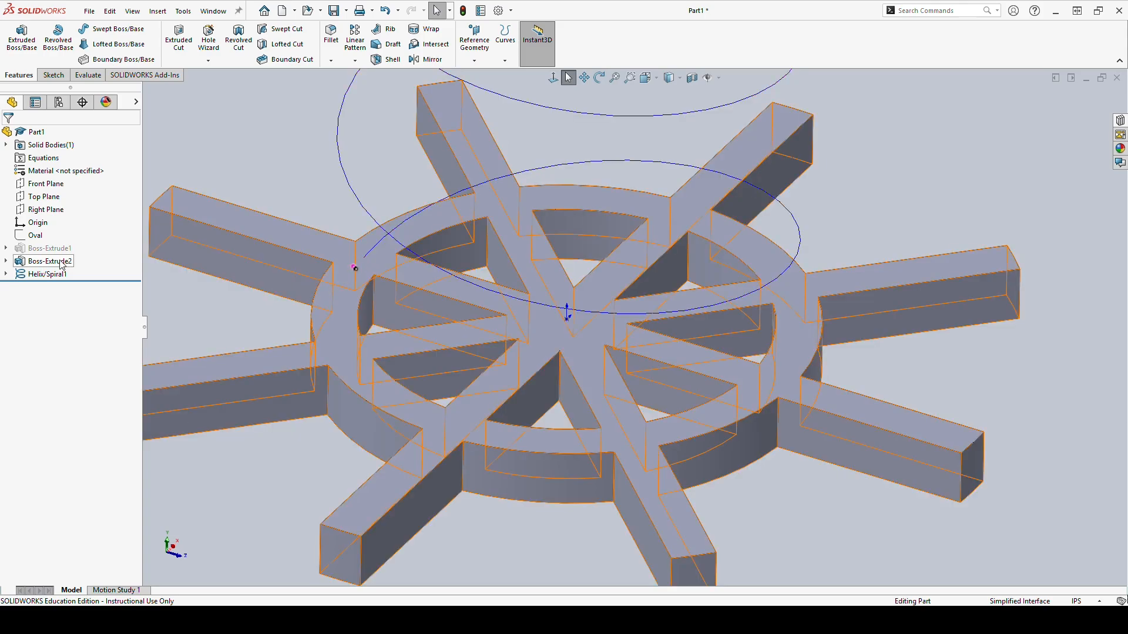
Edit Helix/Spiral1 and set its start angle to 0 degrees.
{"action": "right_click", "coordinate": [44, 275]}
{"action": "left_click", "coordinate": [167, 298]}
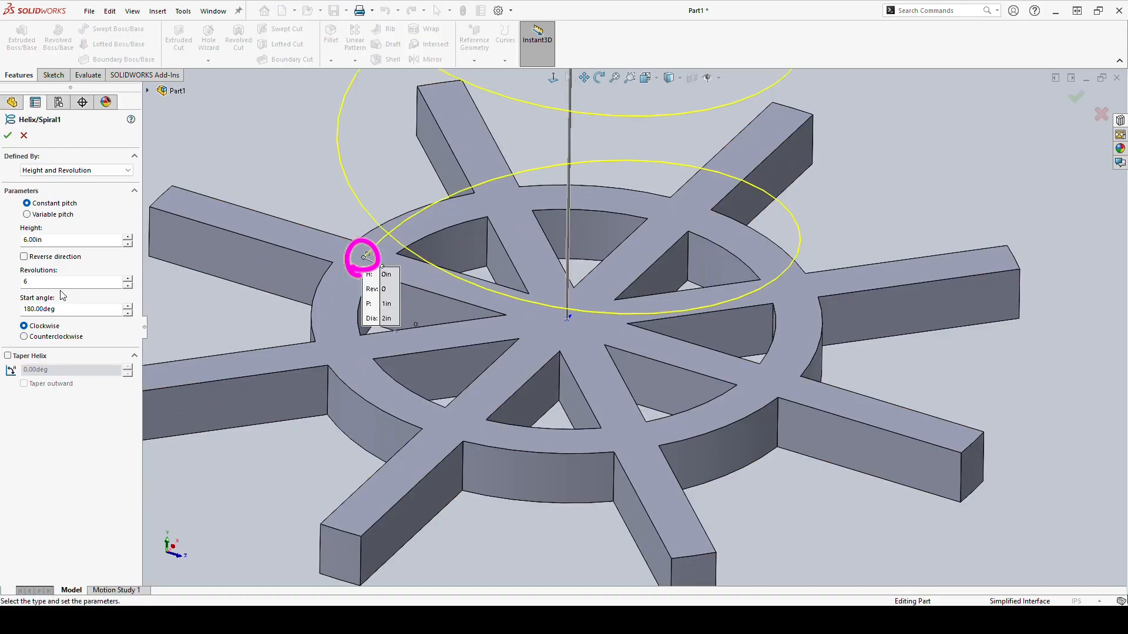
{"action": "double_click", "coordinate": [54, 309]}
{"action": "type", "text": "0"}
{"action": "key", "text": "Return"}
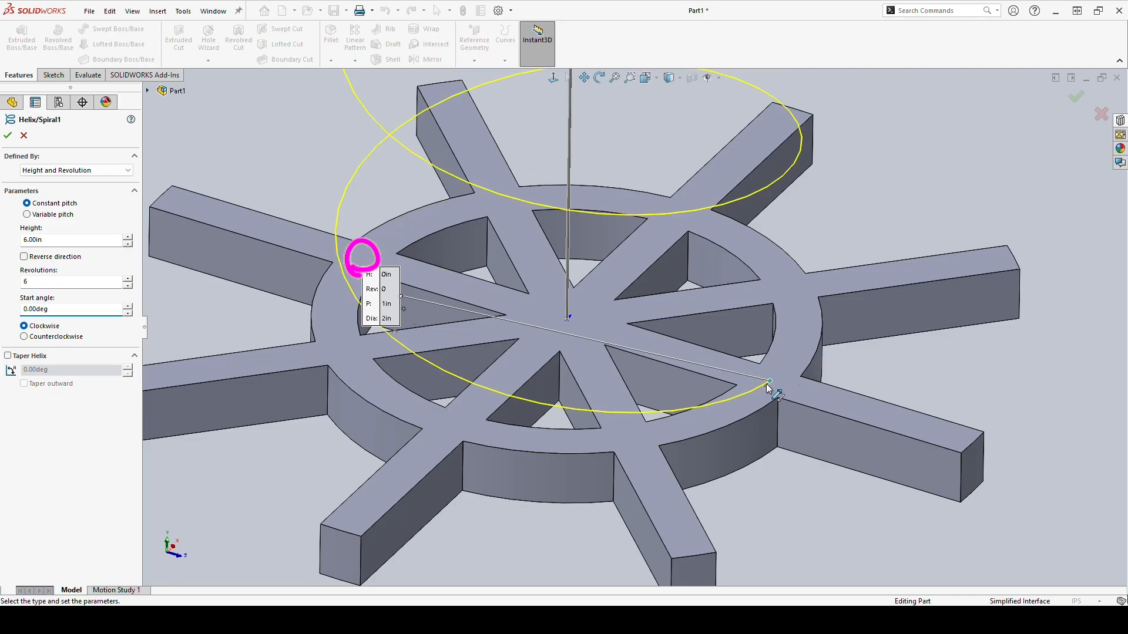
Set the helix start angle to 90 degrees.
{"action": "double_click", "coordinate": [60, 309]}
{"action": "type", "text": "90"}
{"action": "key", "text": "Return"}
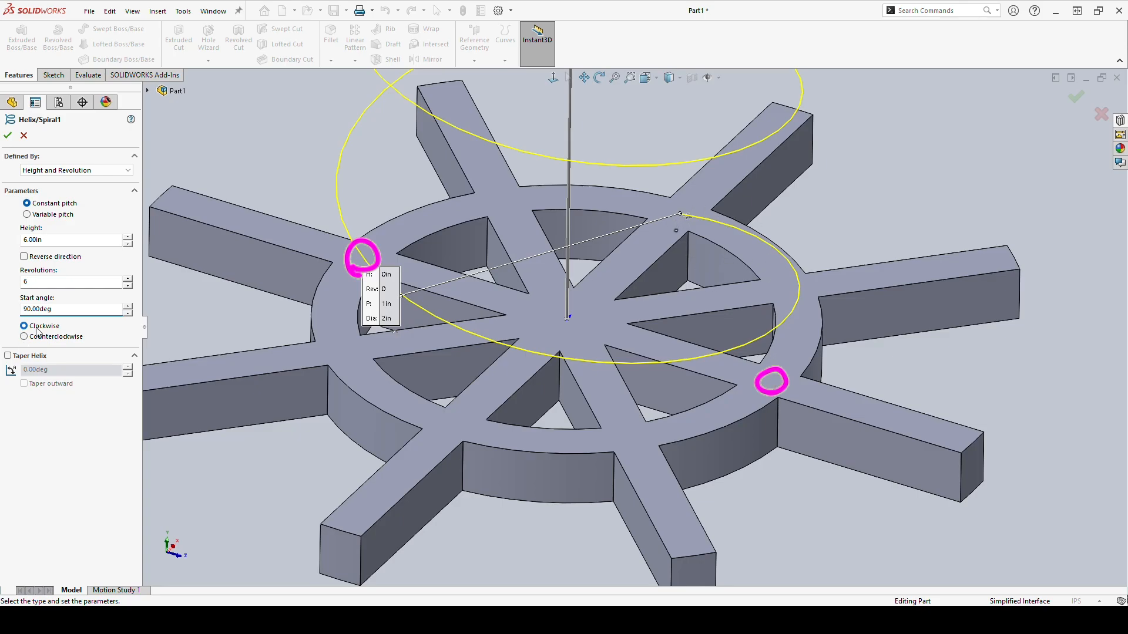
Set the helix start angle to 45 degrees and accept the helix.
{"action": "left_click", "coordinate": [63, 312]}
{"action": "left_click_drag", "start_coordinate": [64, 311], "coordinate": [3, 313]}
{"action": "type", "text": "45"}
{"action": "key", "text": "Return"}
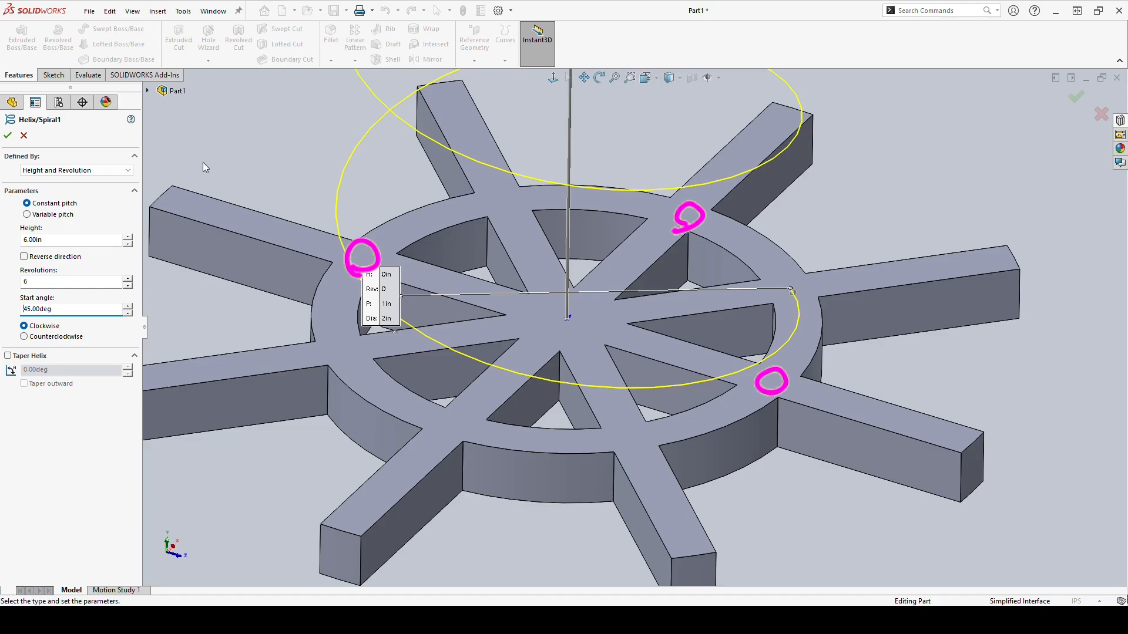
{"action": "left_click", "coordinate": [7, 137]}
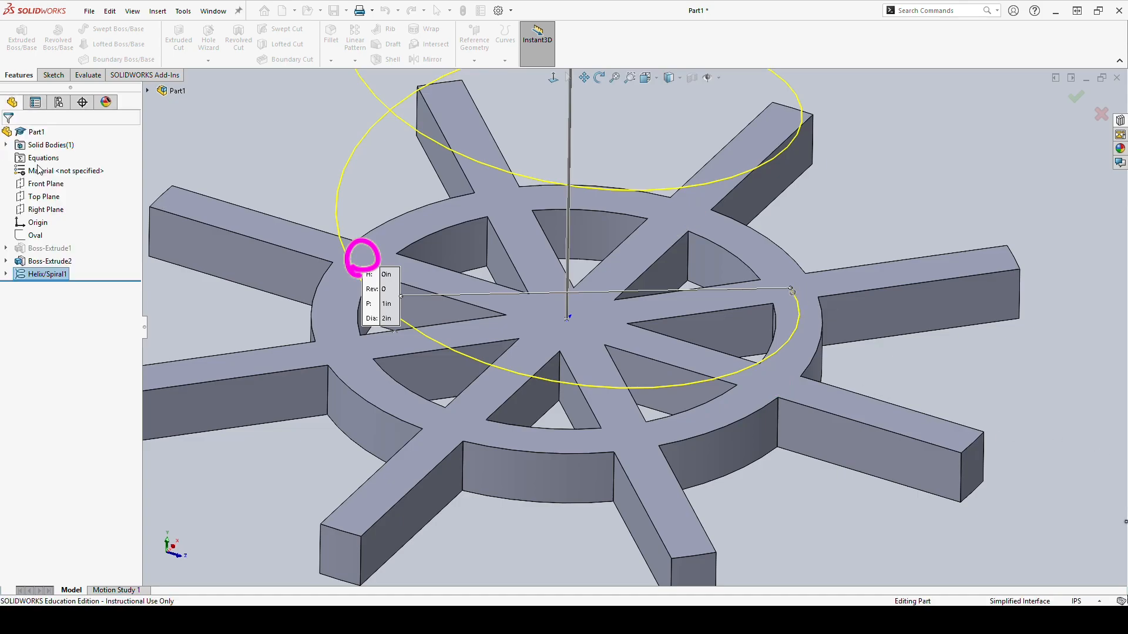
Suppress the spoked wheel Boss-Extrude2 so that only the helix is shown.
{"action": "left_click", "coordinate": [47, 262]}
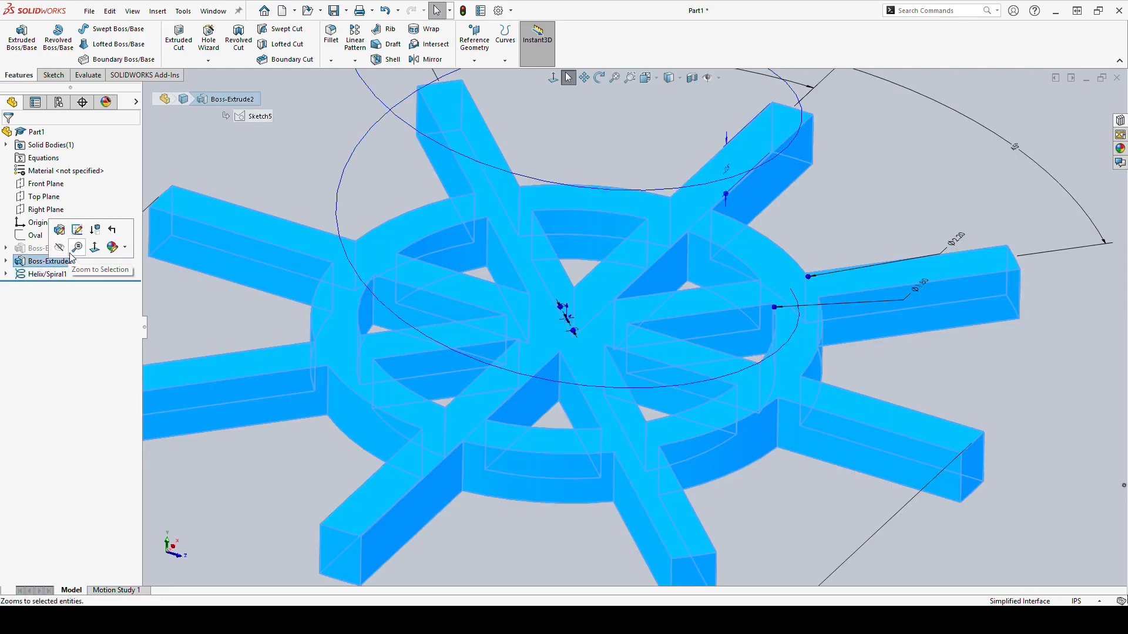
{"action": "left_click", "coordinate": [110, 232]}
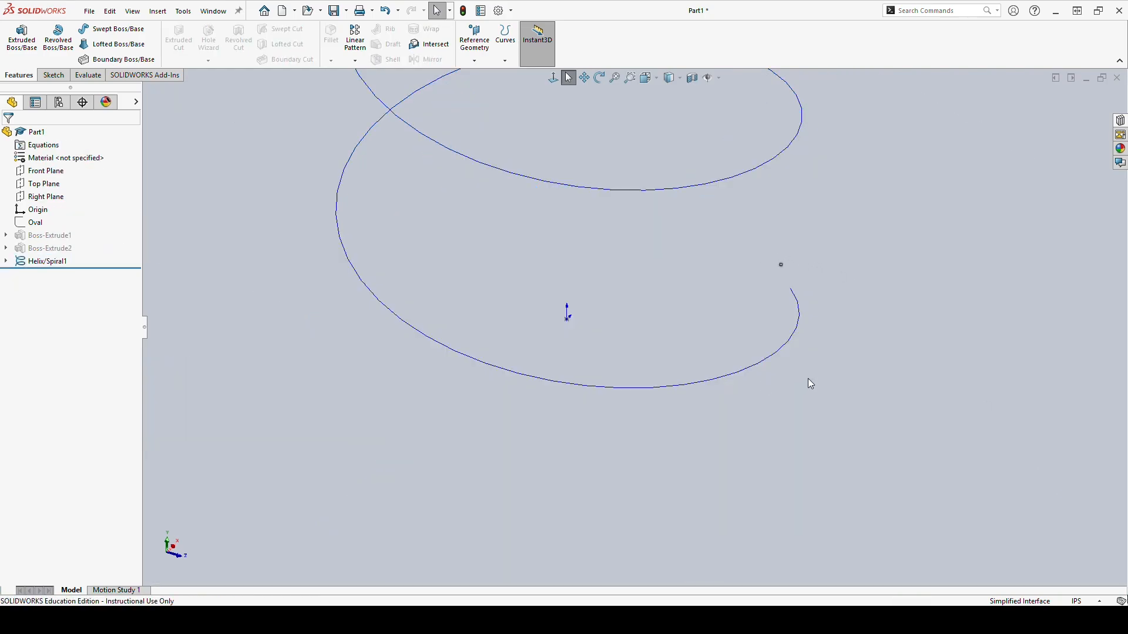
{"action": "scroll", "coordinate": [847, 396], "scroll_direction": "up", "scroll_amount": 10}
{"action": "scroll", "coordinate": [668, 233], "scroll_direction": "down", "scroll_amount": 3}
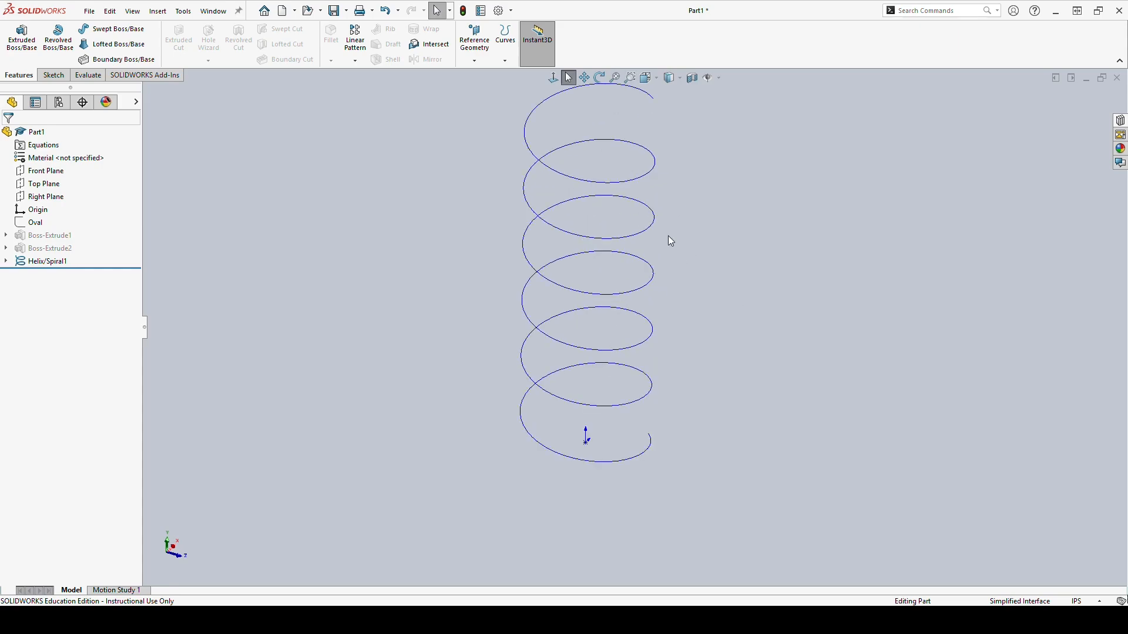
{"action": "scroll", "coordinate": [683, 219], "scroll_direction": "down", "scroll_amount": 2}
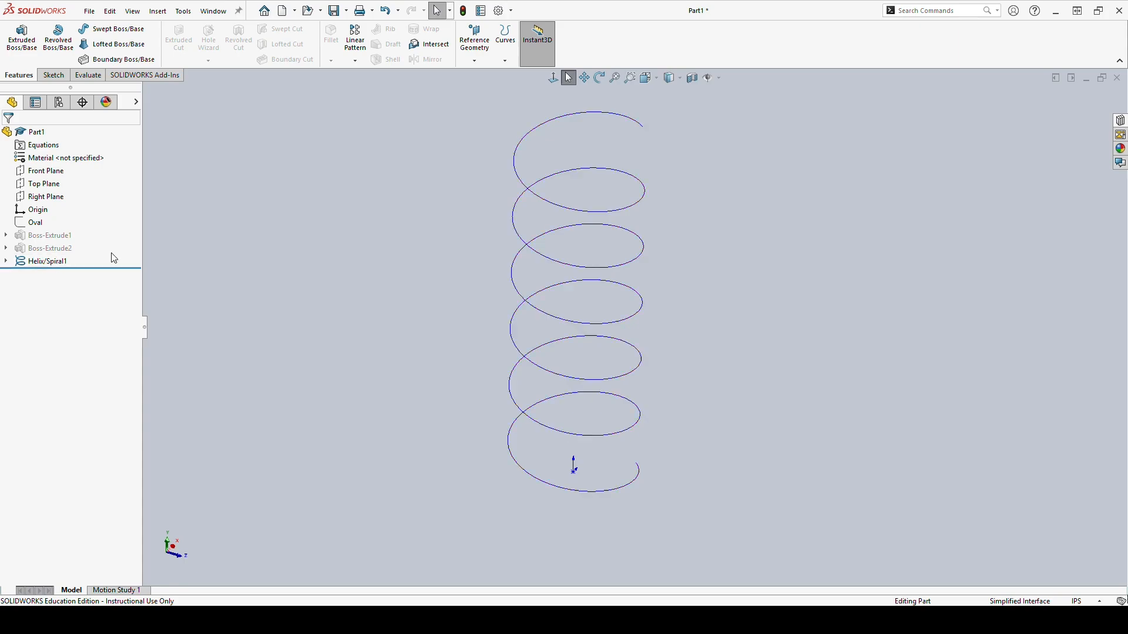
Edit Helix/Spiral1 to define it by Pitch and Revolution and accept it.
{"action": "left_click", "coordinate": [23, 261]}
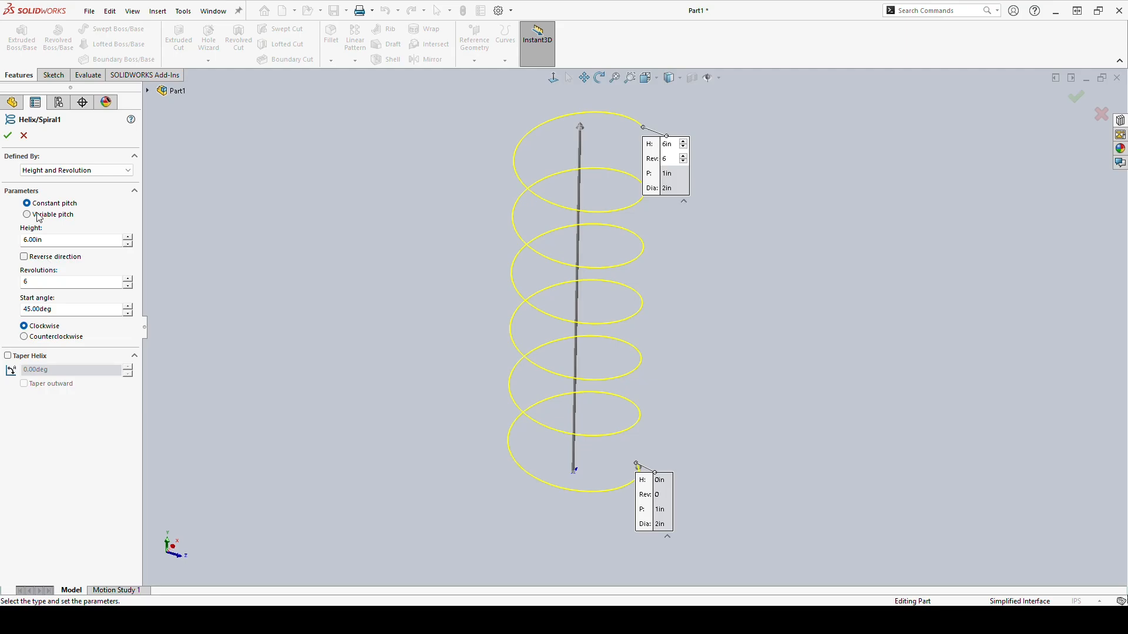
{"action": "left_click", "coordinate": [50, 172]}
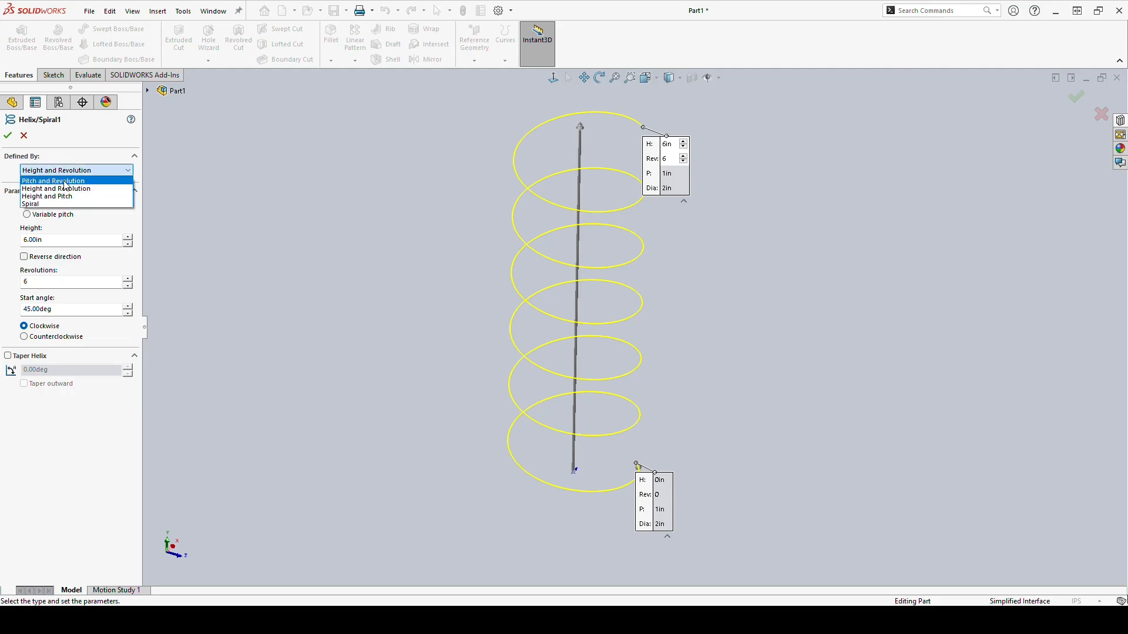
{"action": "left_click", "coordinate": [63, 180]}
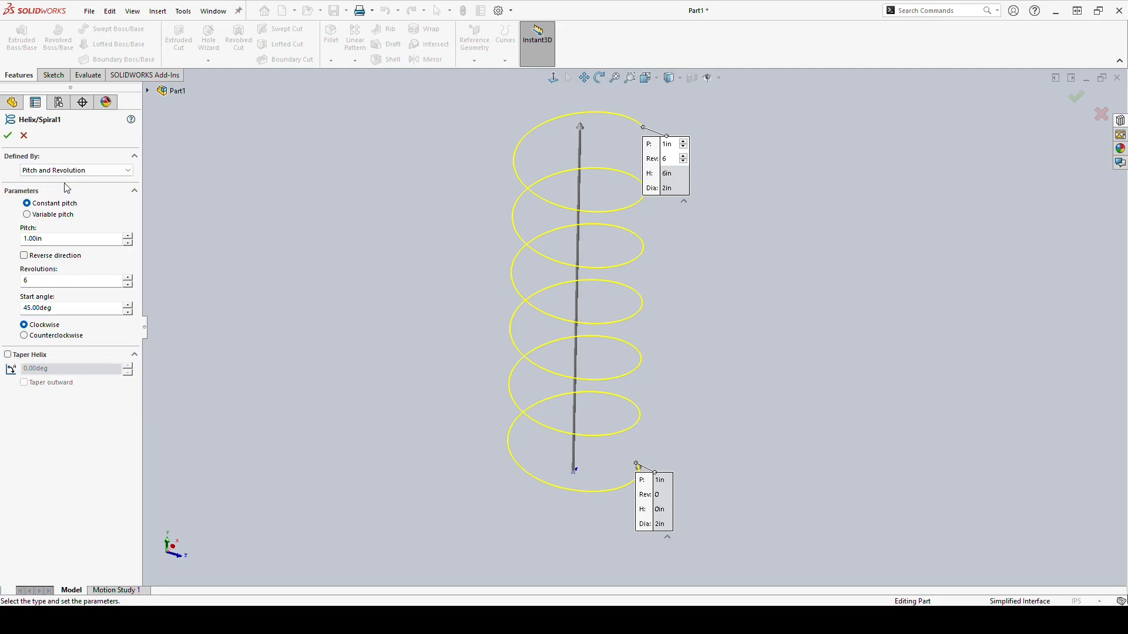
{"action": "left_click", "coordinate": [46, 278]}
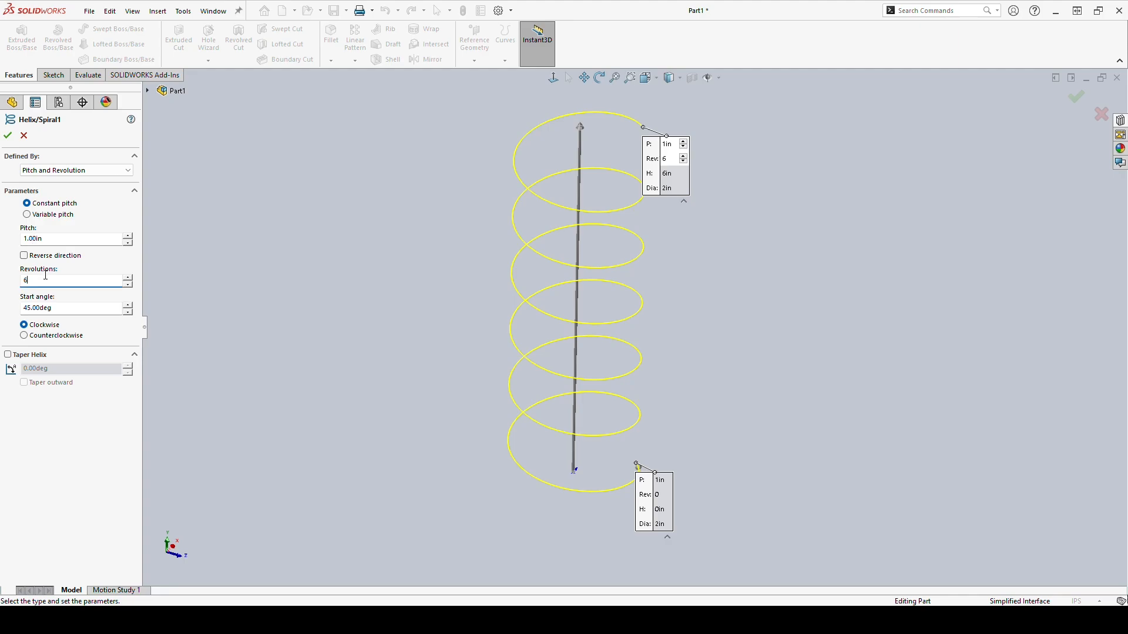
{"action": "left_click", "coordinate": [8, 140]}
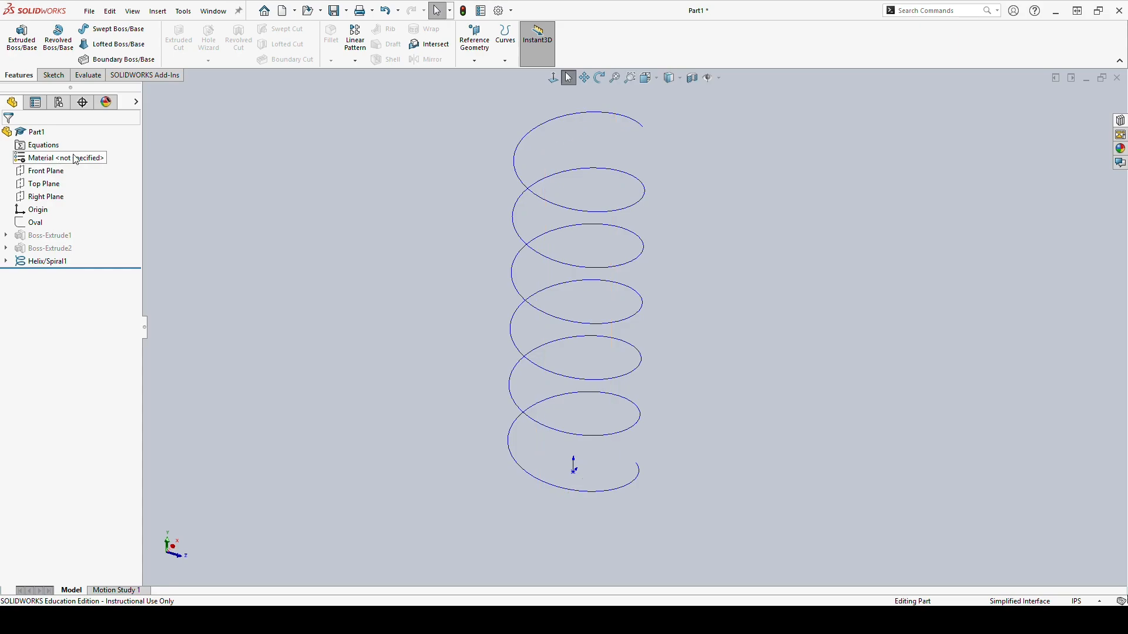
Reopen Helix/Spiral1 for editing and define it by Height and Pitch.
{"action": "left_click", "coordinate": [59, 102]}
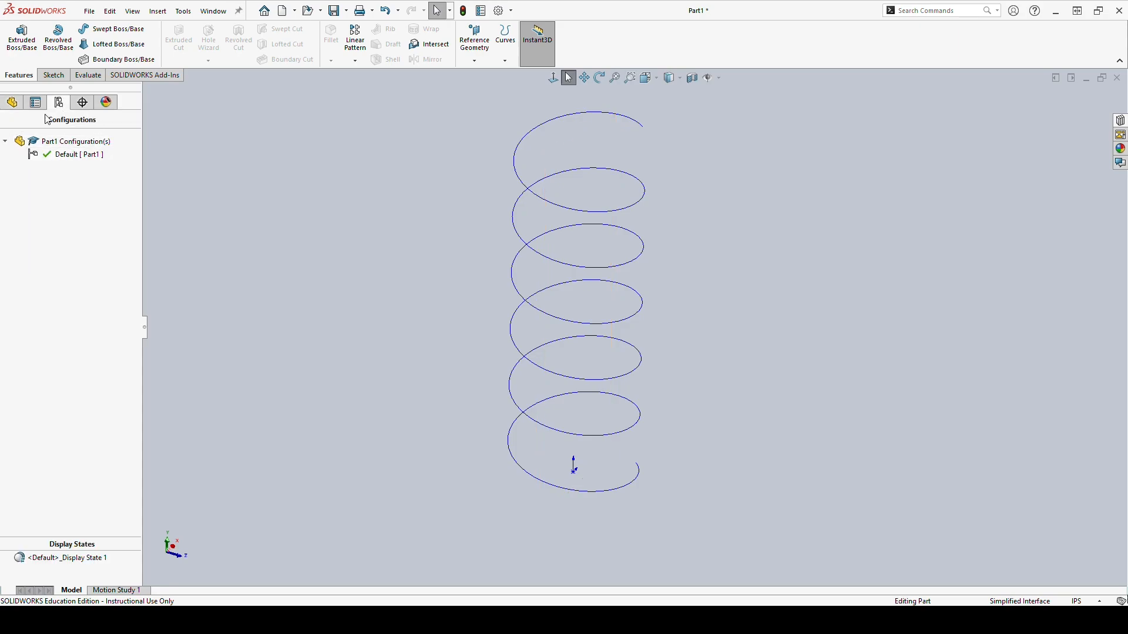
{"action": "left_click", "coordinate": [13, 103]}
{"action": "right_click", "coordinate": [55, 261]}
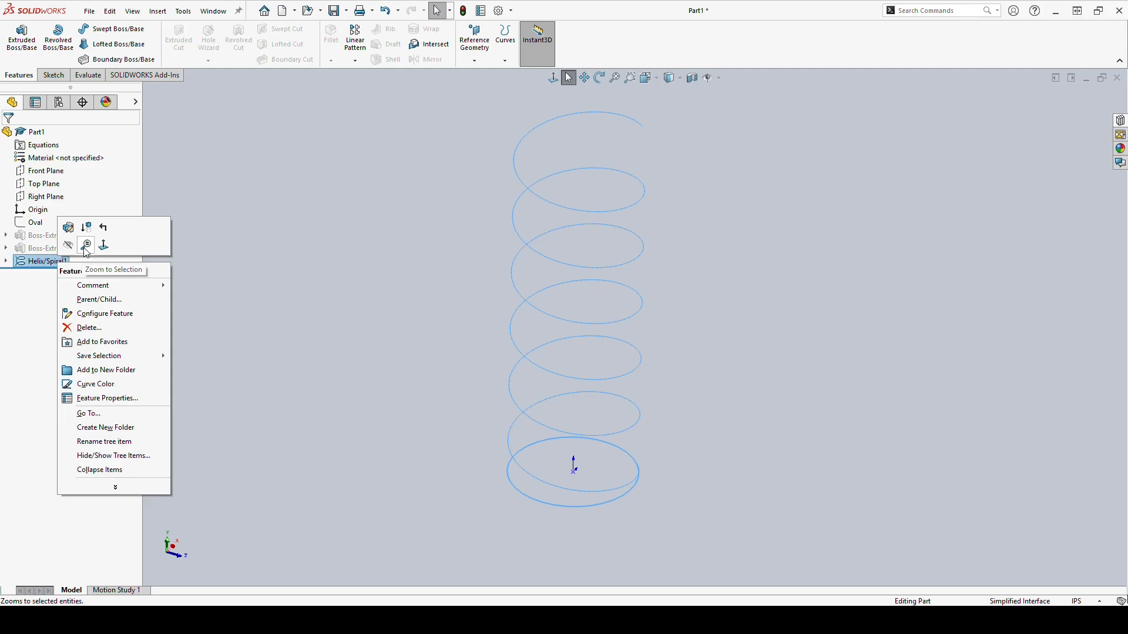
{"action": "left_click", "coordinate": [69, 229]}
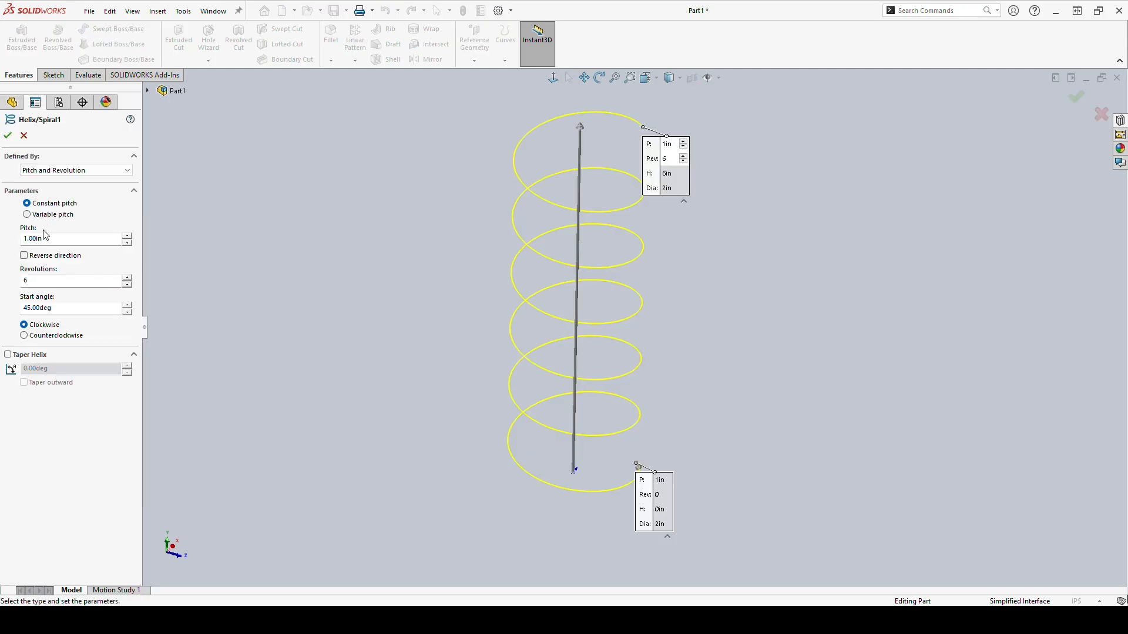
{"action": "left_click", "coordinate": [43, 171]}
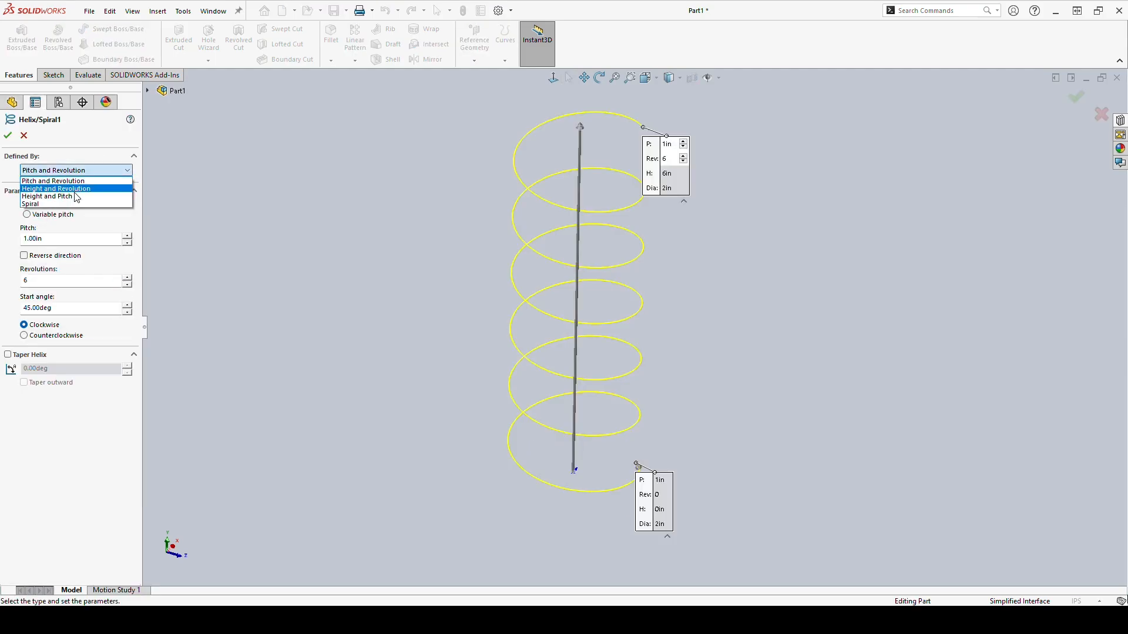
{"action": "left_click", "coordinate": [76, 196]}
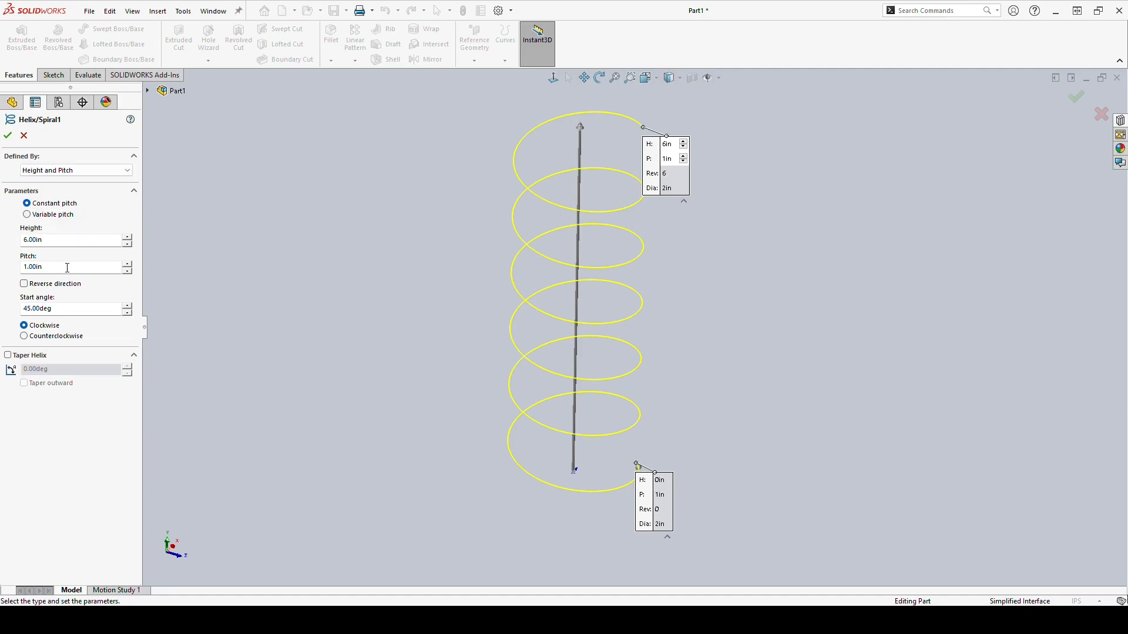
Switch the helix definition to Height and Revolution and back to Height and Pitch.
{"action": "left_click", "coordinate": [75, 171]}
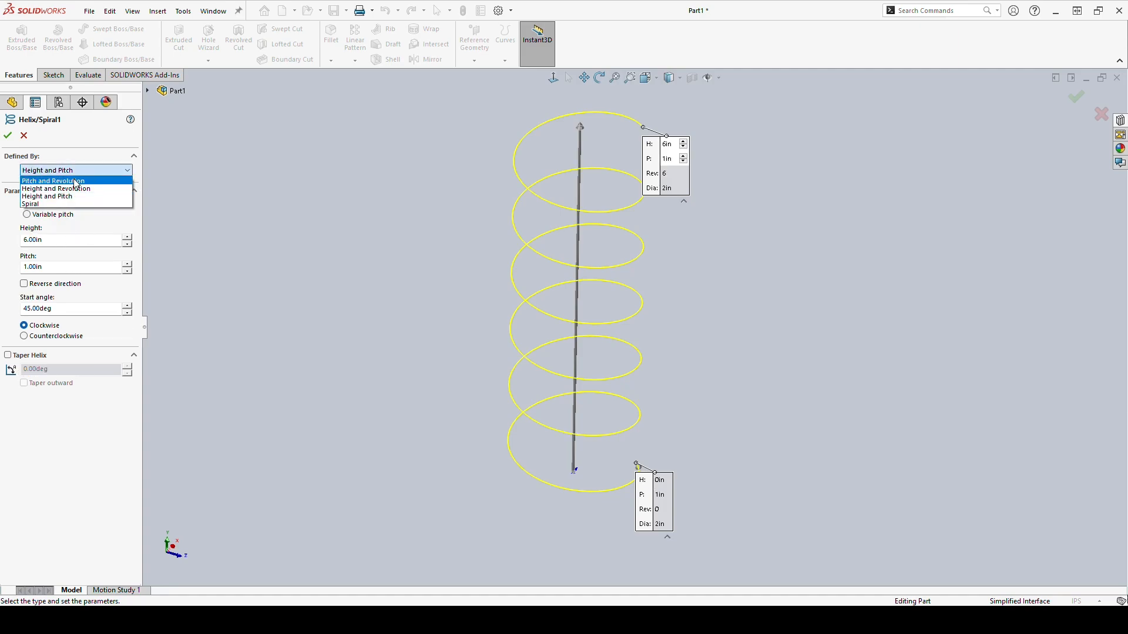
{"action": "left_click", "coordinate": [79, 189]}
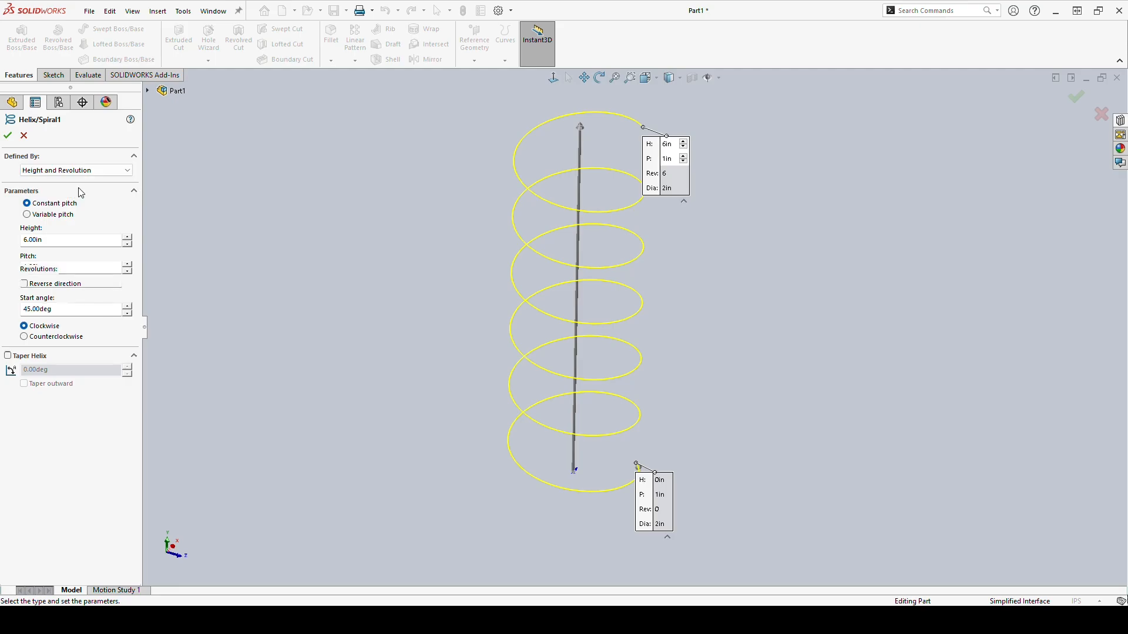
{"action": "left_click", "coordinate": [82, 173]}
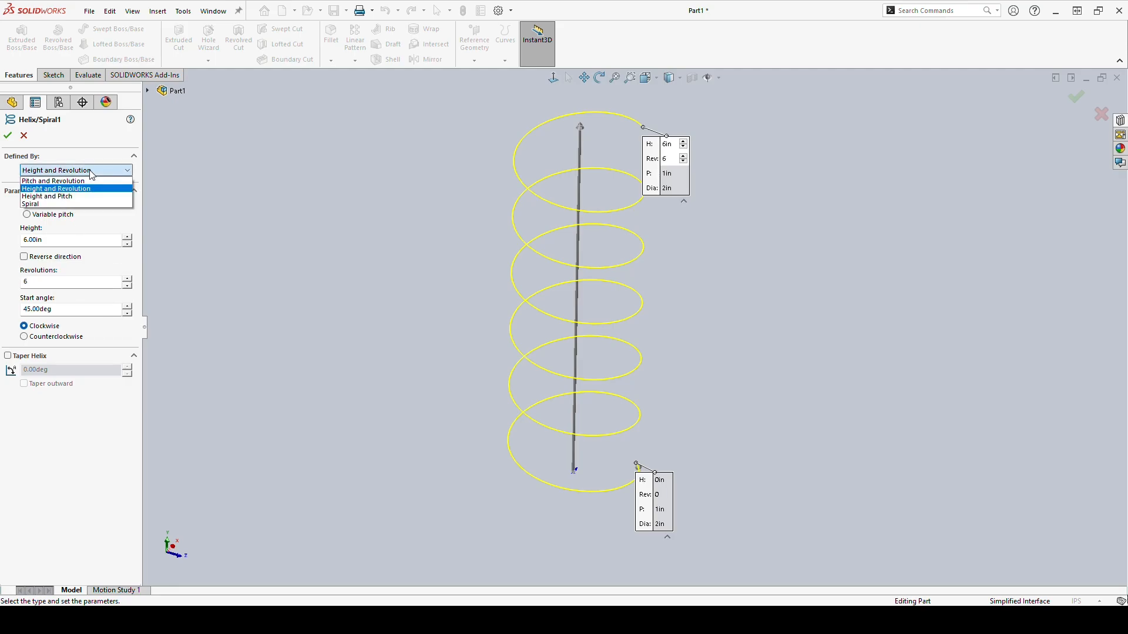
{"action": "left_click", "coordinate": [86, 198]}
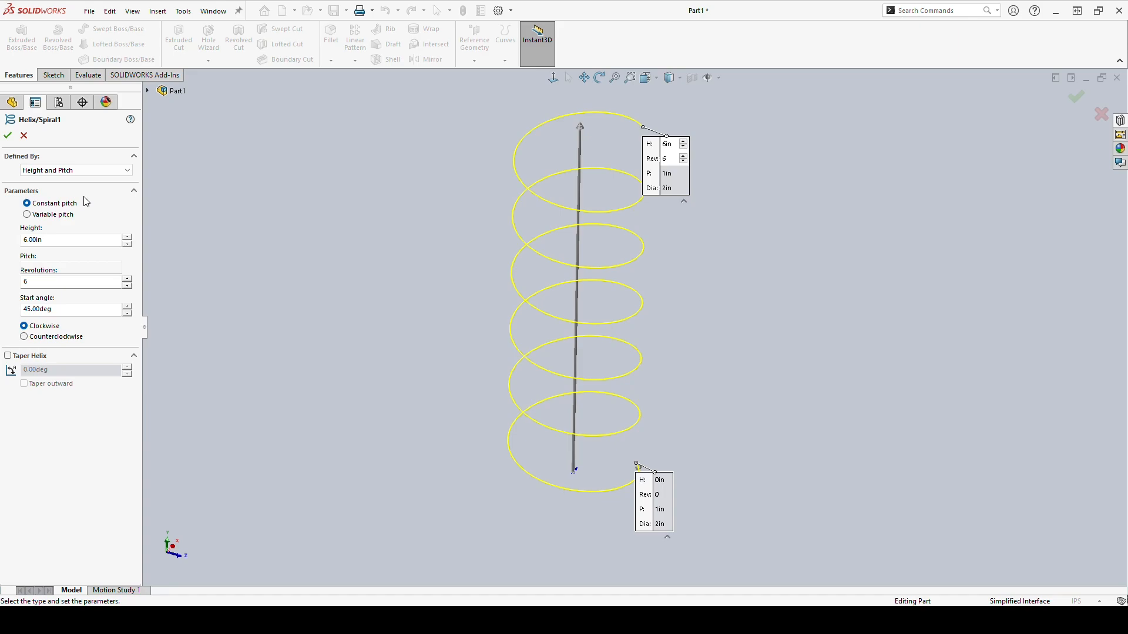
Make the helix variable pitch and set its second region to 1 in height with a 1 in pitch.
{"action": "left_click", "coordinate": [31, 215]}
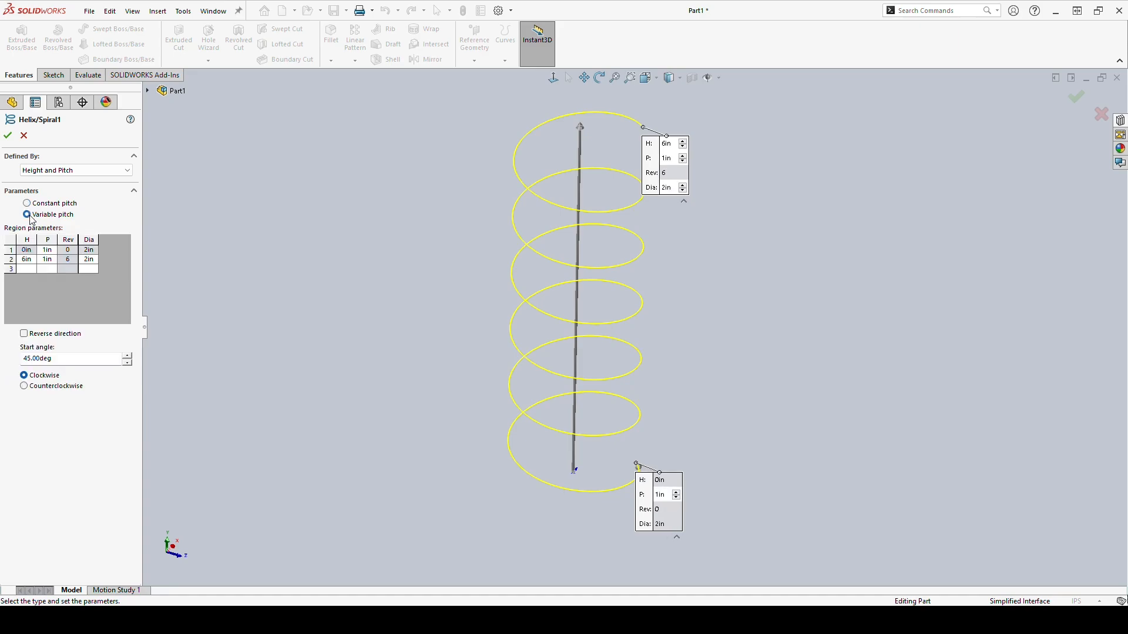
{"action": "left_click", "coordinate": [27, 260]}
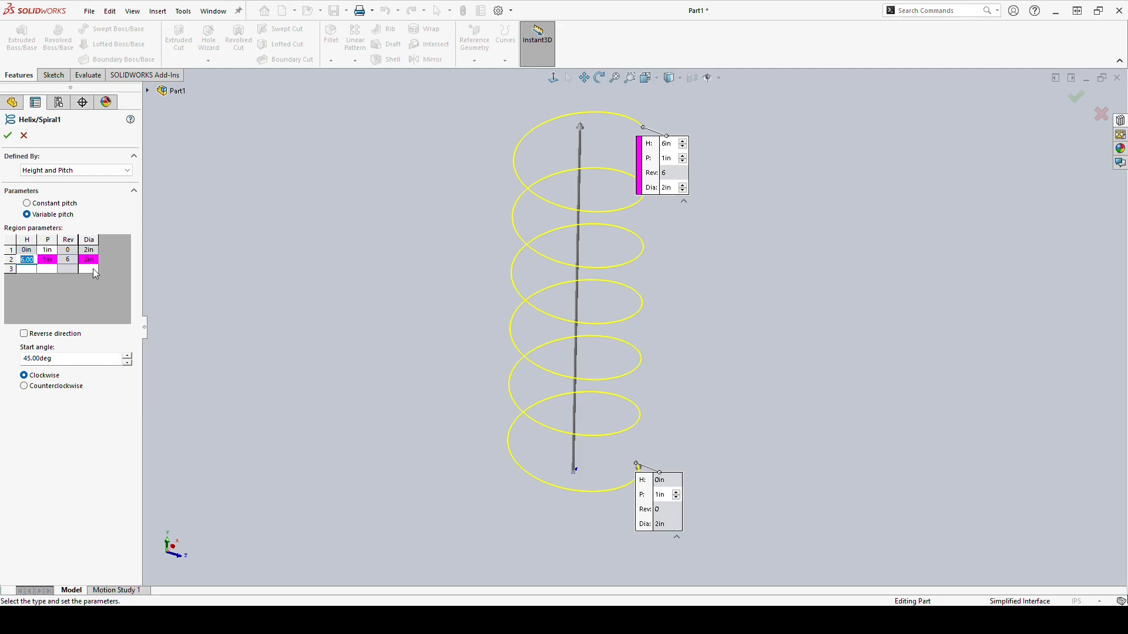
{"action": "type", "text": "1"}
{"action": "key", "text": "Tab"}
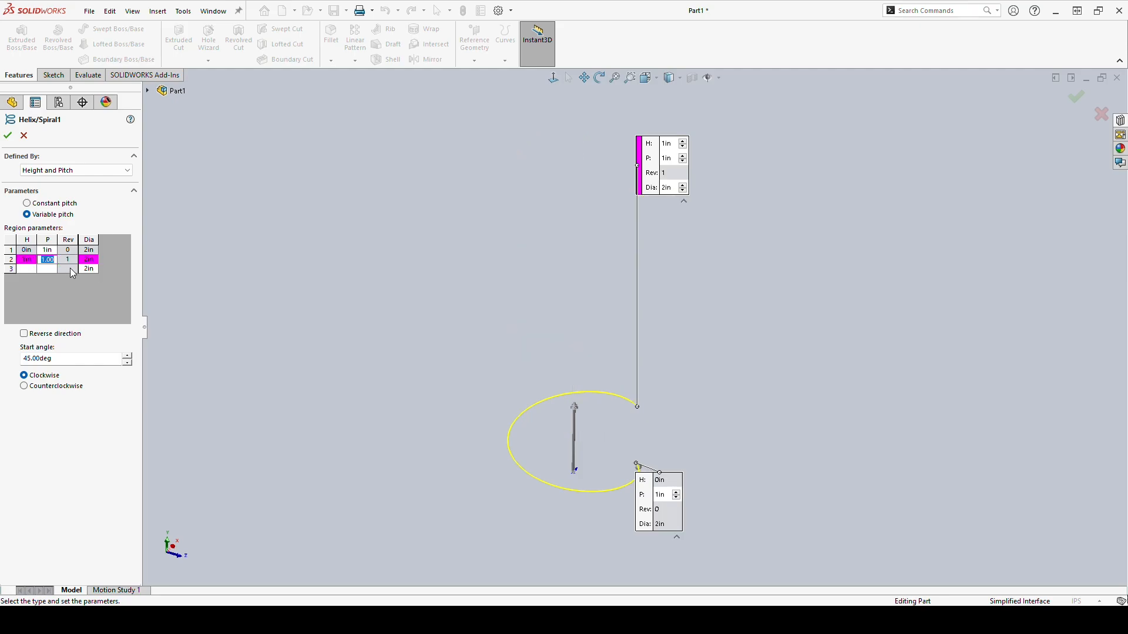
{"action": "type", "text": "1"}
{"action": "key", "text": "Tab"}
Add a third region to the variable-pitch helix at 2 in height with a 2 in pitch.
{"action": "left_click", "coordinate": [27, 269]}
{"action": "type", "text": "2"}
{"action": "key", "text": "Tab"}
{"action": "type", "text": "2"}
{"action": "key", "text": "Return"}
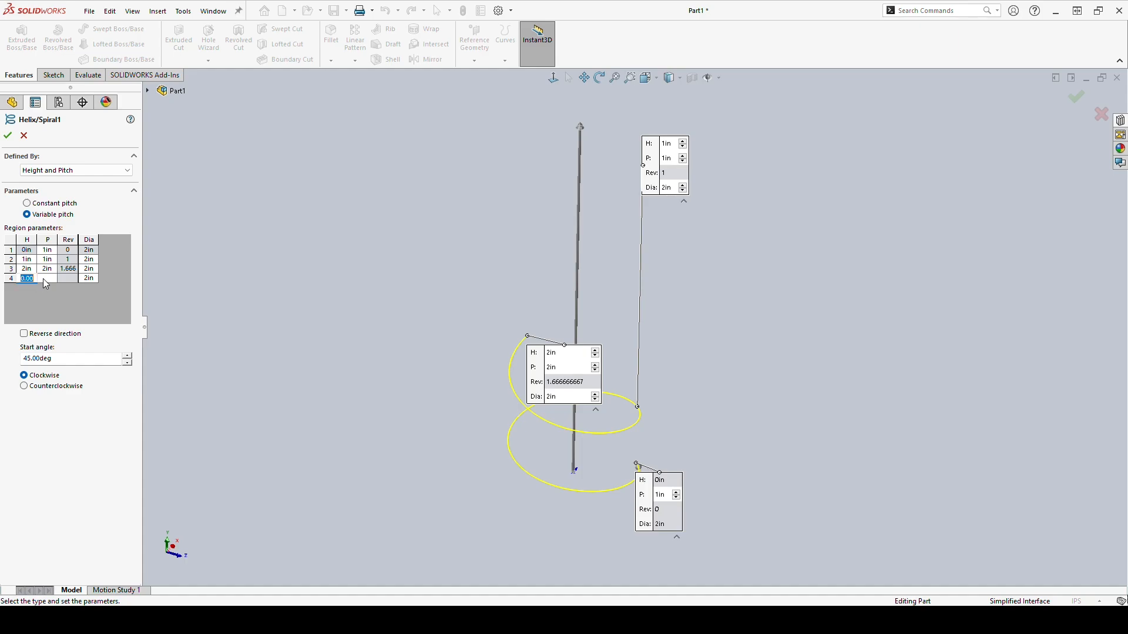
Add a fourth region to the variable-pitch helix at 5 in height with a 2 in pitch.
{"action": "type", "text": "5"}
{"action": "key", "text": "Tab"}
{"action": "type", "text": "2"}
{"action": "key", "text": "Return"}
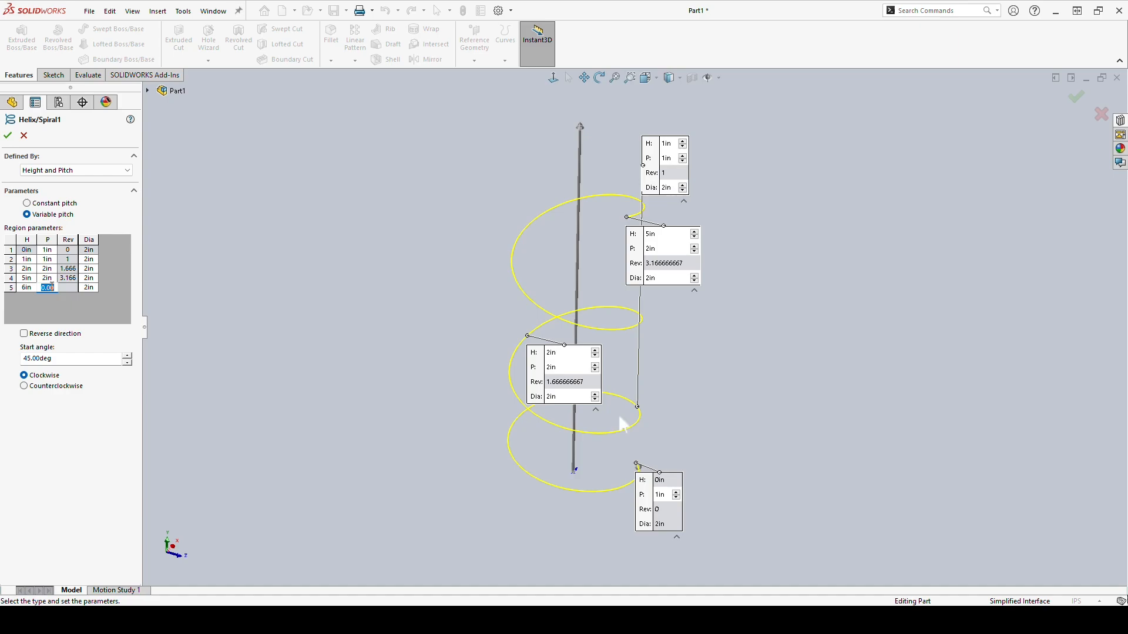
{"action": "left_click_drag", "start_coordinate": [642, 418], "coordinate": [644, 421]}
{"action": "left_click_drag", "start_coordinate": [641, 418], "coordinate": [639, 477]}
{"action": "left_click_drag", "start_coordinate": [633, 468], "coordinate": [644, 469]}
{"action": "mouse_move", "coordinate": [634, 332]}
{"action": "left_mouse_down"}
{"action": "mouse_move", "coordinate": [640, 322]}
{"action": "mouse_move", "coordinate": [640, 405]}
{"action": "left_mouse_up"}
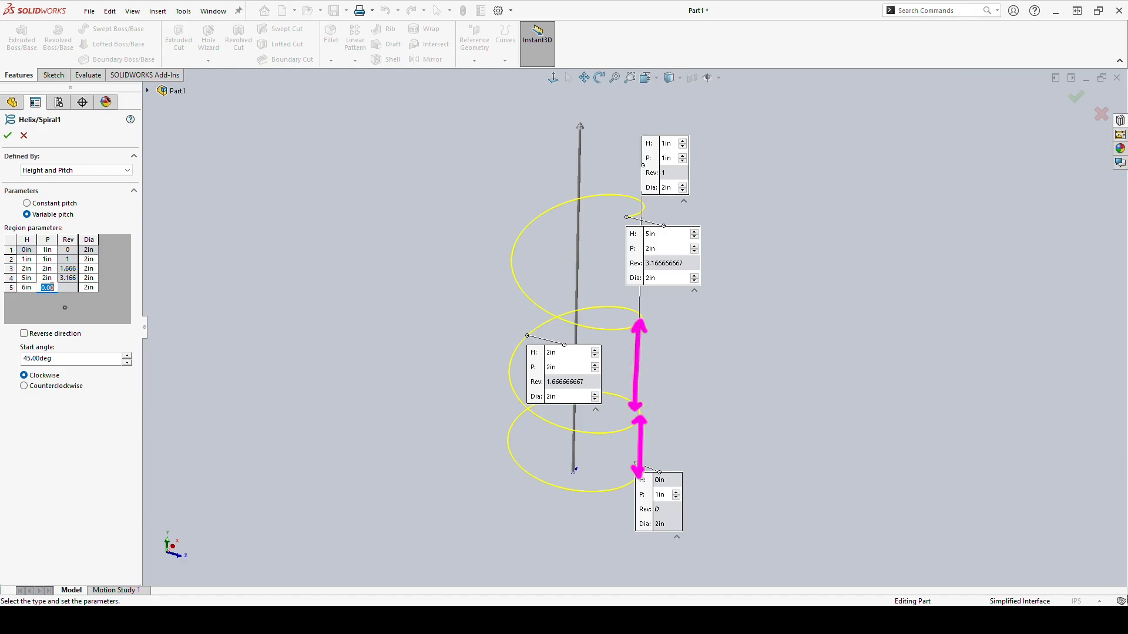
{"action": "mouse_move", "coordinate": [51, 282]}
{"action": "left_mouse_down"}
{"action": "mouse_move", "coordinate": [25, 271]}
{"action": "mouse_move", "coordinate": [56, 284]}
{"action": "left_mouse_up"}
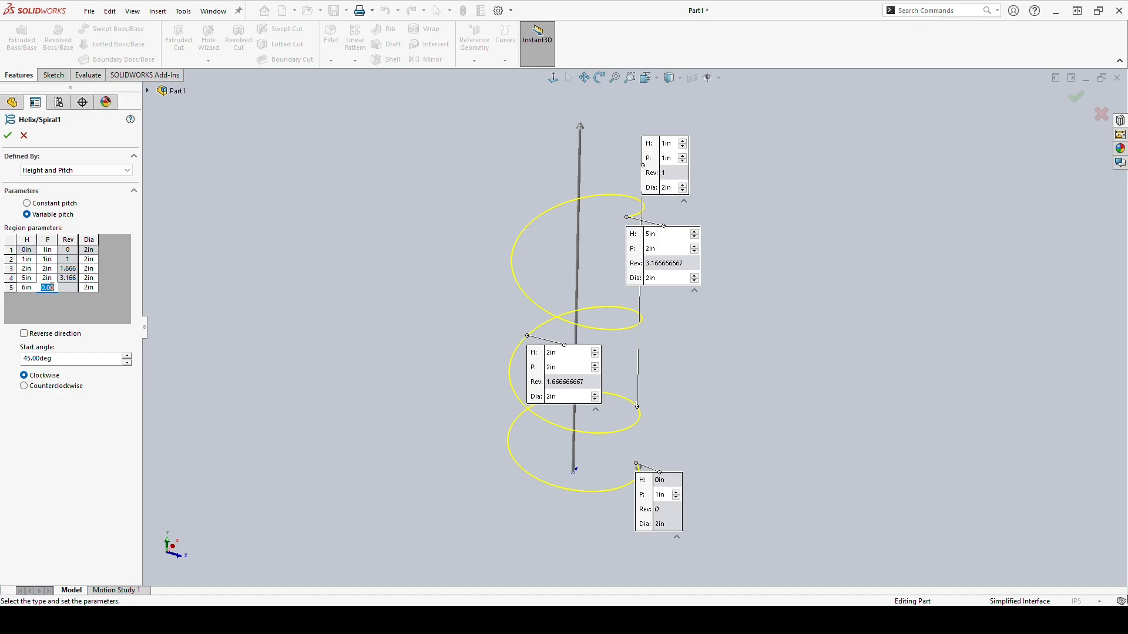
Give the fifth helix region, at 6 in height, a pitch of 1 in.
{"action": "type", "text": "1"}
{"action": "key", "text": "Return"}
Set the pitch of the third and fourth helix regions to 0.1 in and accept the helix.
{"action": "left_click", "coordinate": [50, 266]}
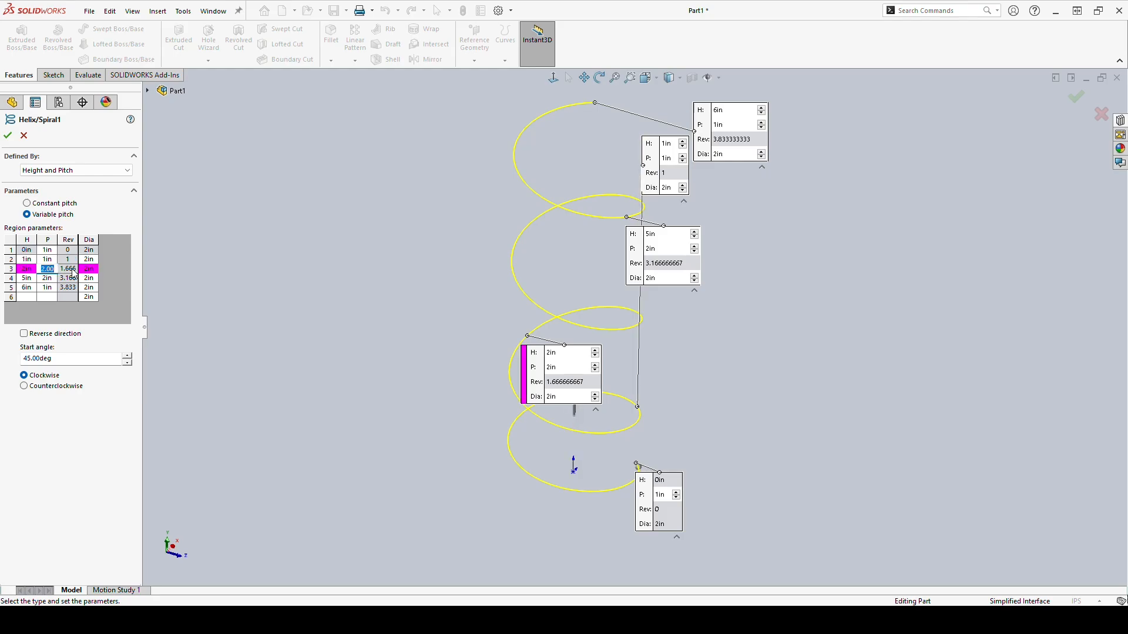
{"action": "type", "text": "0.1in"}
{"action": "left_click", "coordinate": [49, 278]}
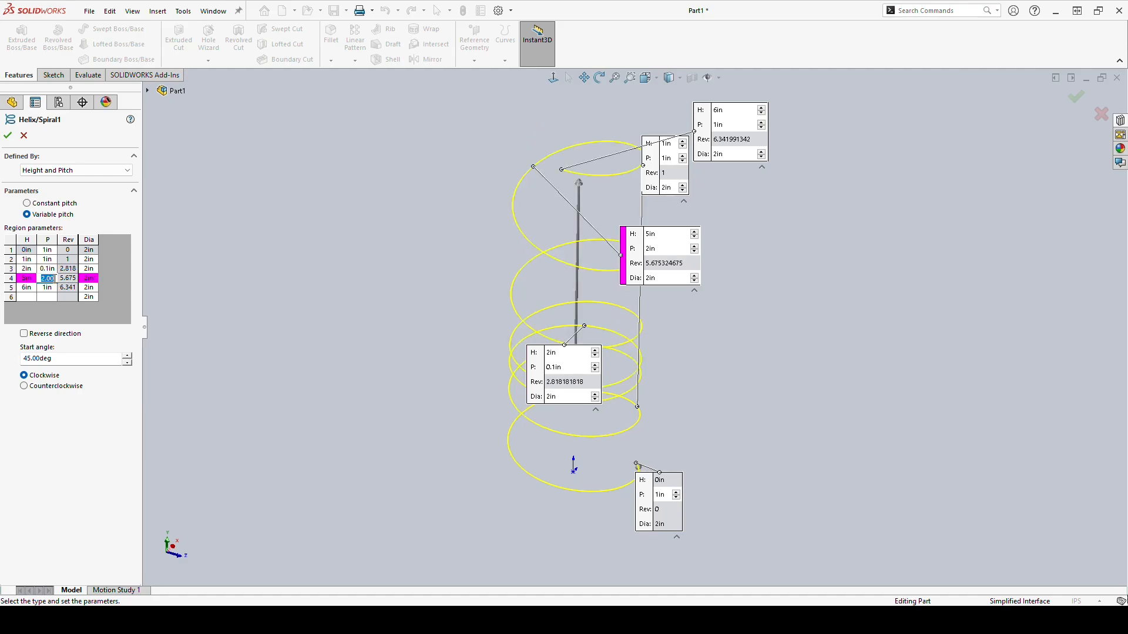
{"action": "type", "text": "0.1in"}
{"action": "key", "text": "Return"}
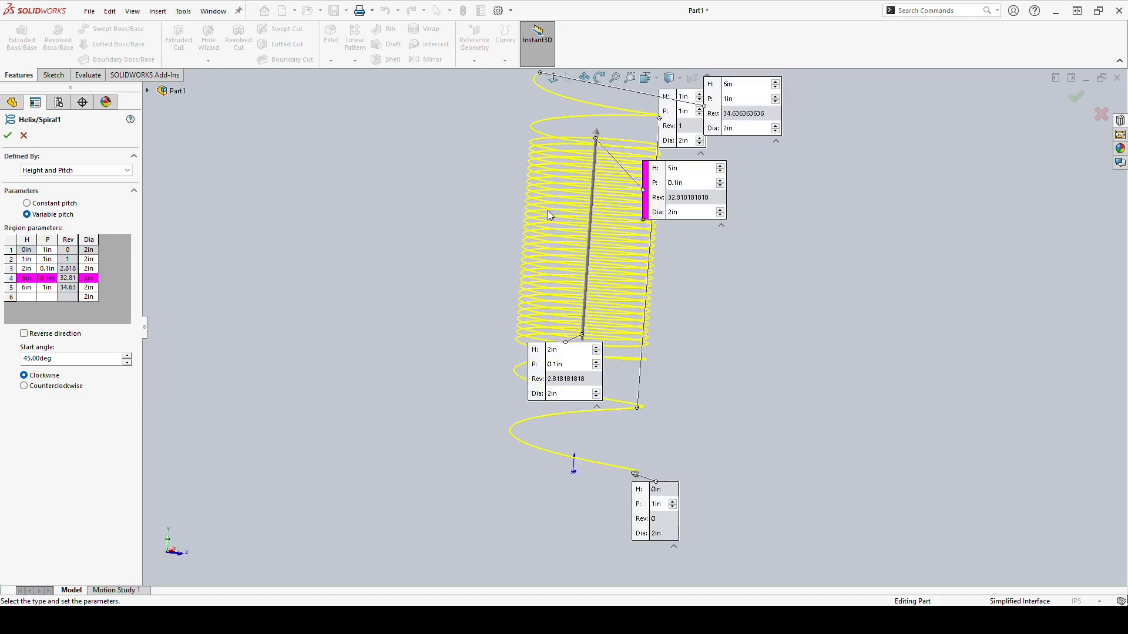
{"action": "left_click", "coordinate": [7, 135]}
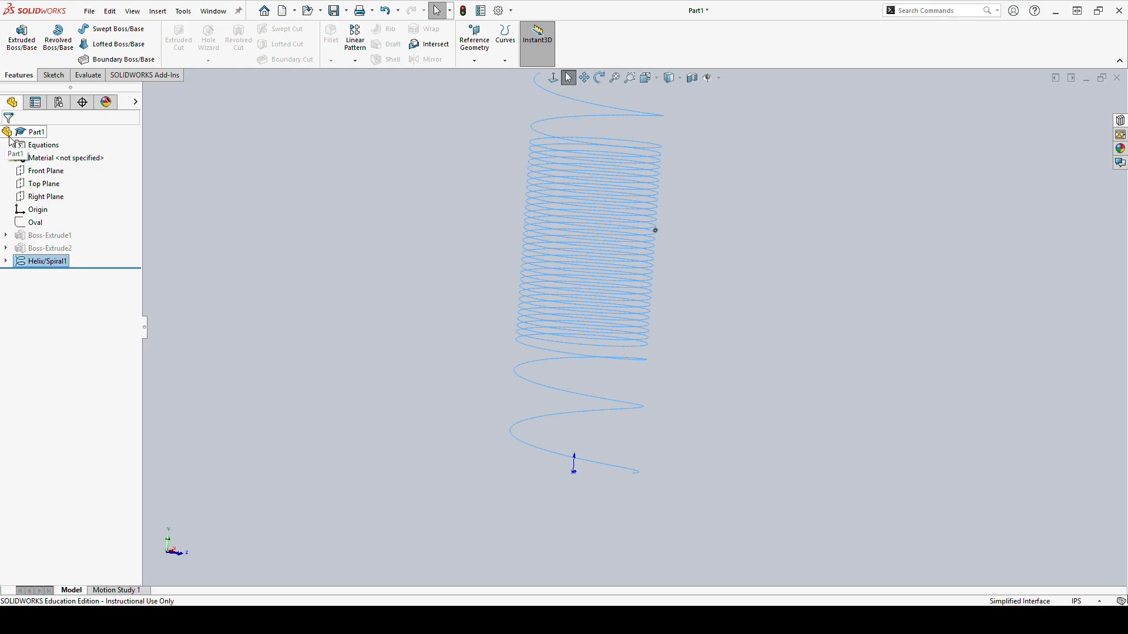
Unsuppress the stepped block Boss-Extrude1 to compare it with the variable-pitch helix.
{"action": "left_click", "coordinate": [878, 339]}
{"action": "scroll", "coordinate": [717, 360], "scroll_direction": "up", "scroll_amount": 5}
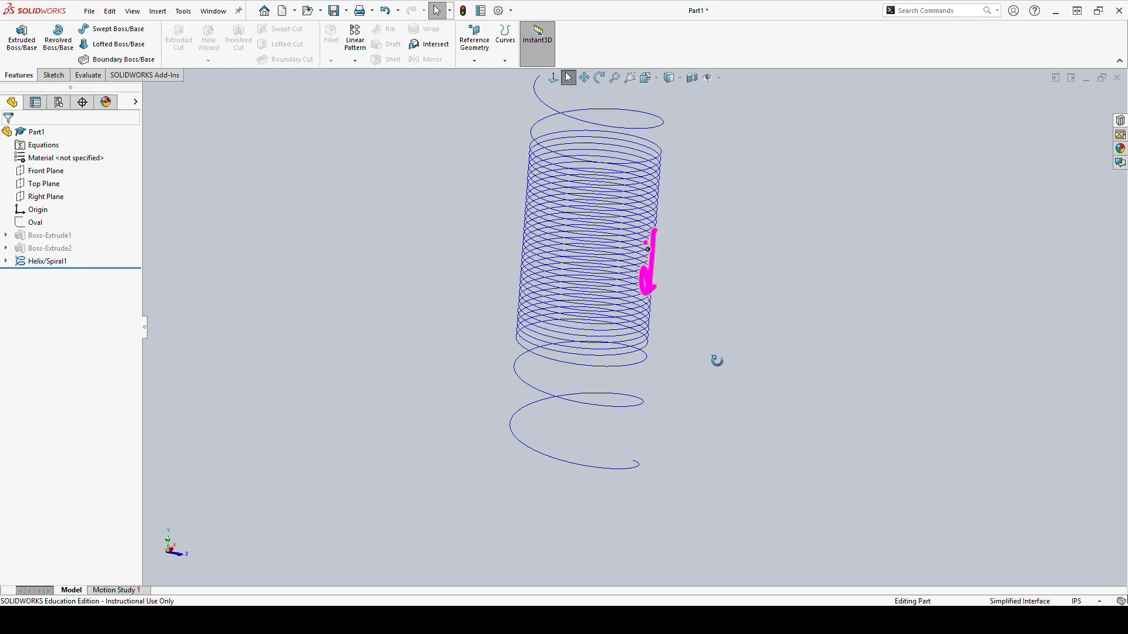
{"action": "left_click", "coordinate": [39, 237]}
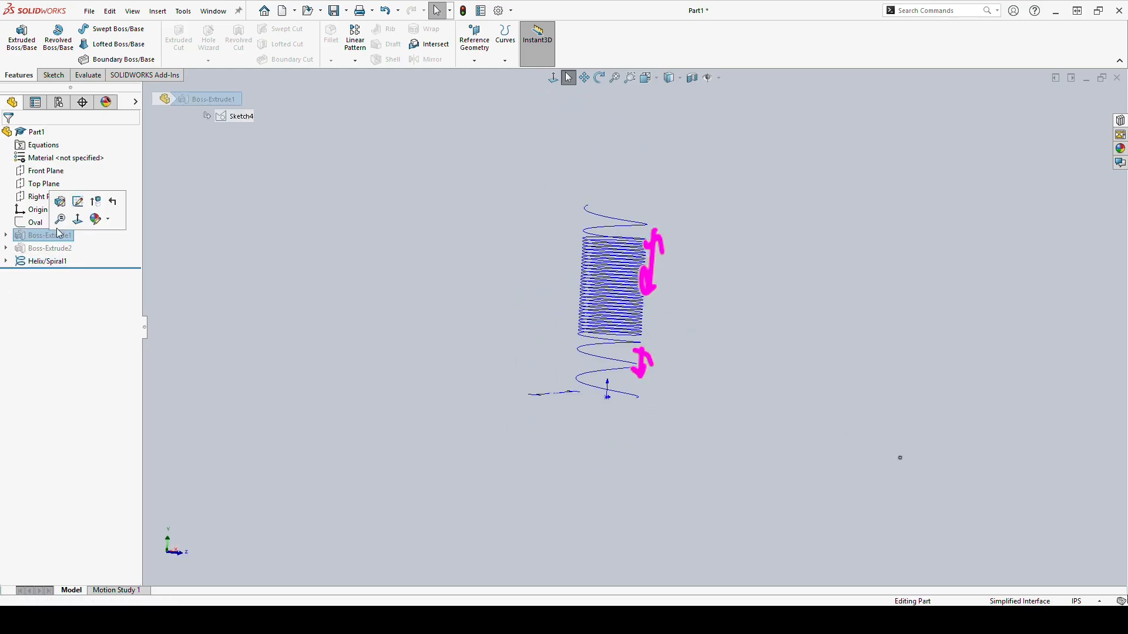
{"action": "left_click", "coordinate": [95, 202]}
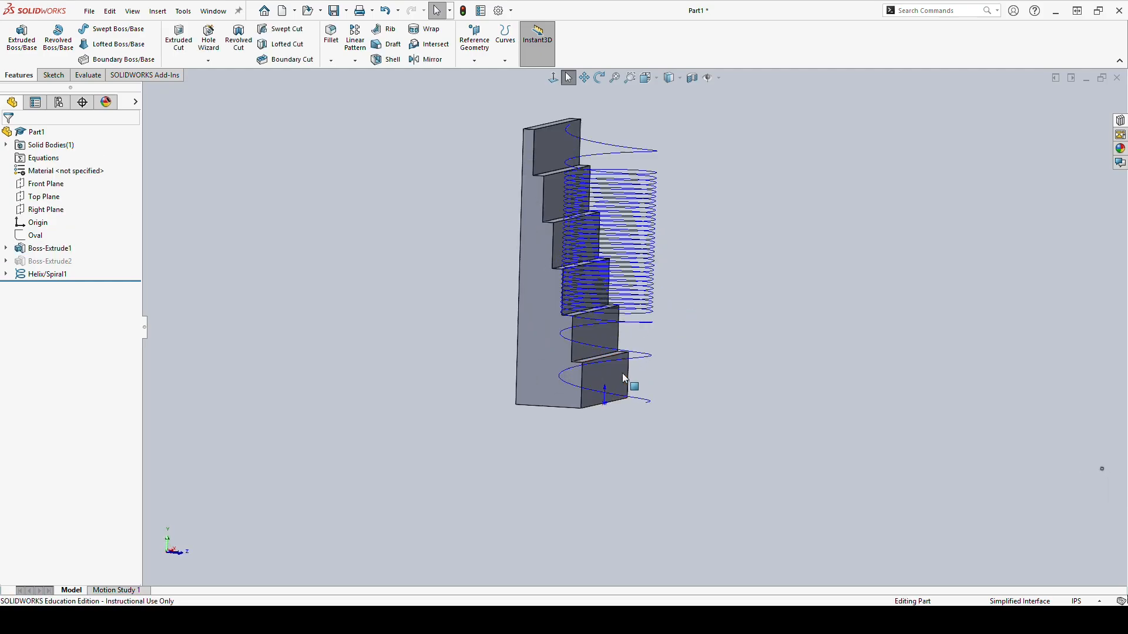
{"action": "scroll", "coordinate": [624, 379], "scroll_direction": "down", "scroll_amount": 3}
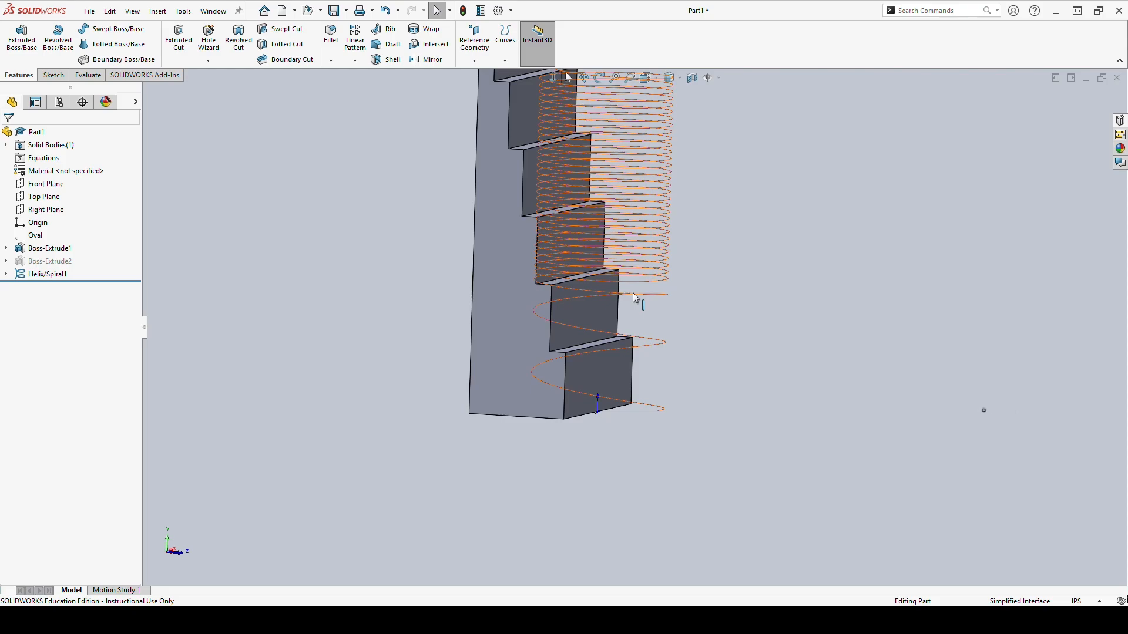
Redefine the variable-pitch helix with a constant pitch and accept it.
{"action": "scroll", "coordinate": [633, 292], "scroll_direction": "up", "scroll_amount": 3}
{"action": "scroll", "coordinate": [628, 171], "scroll_direction": "down", "scroll_amount": 3}
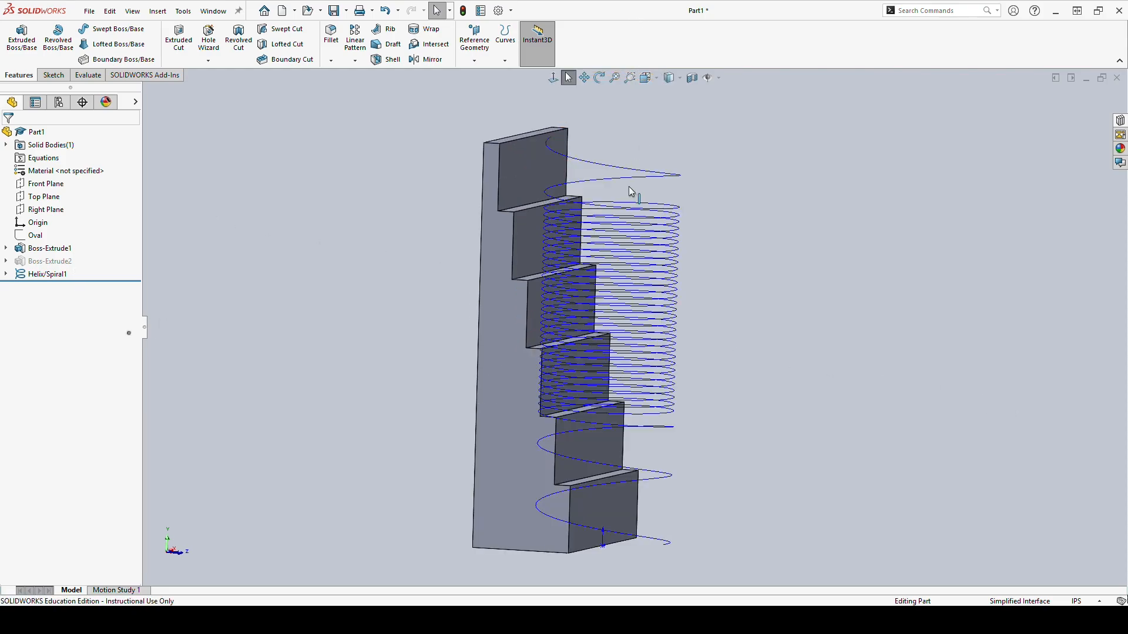
{"action": "middle_click_drag", "start_coordinate": [629, 186], "coordinate": [594, 194]}
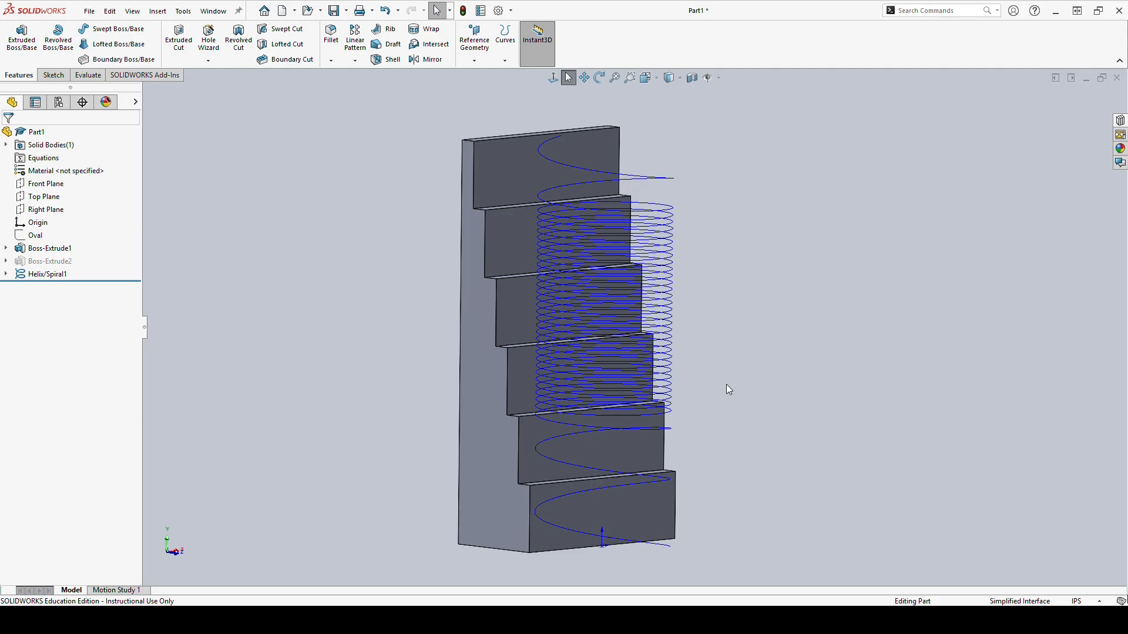
{"action": "left_click", "coordinate": [47, 274]}
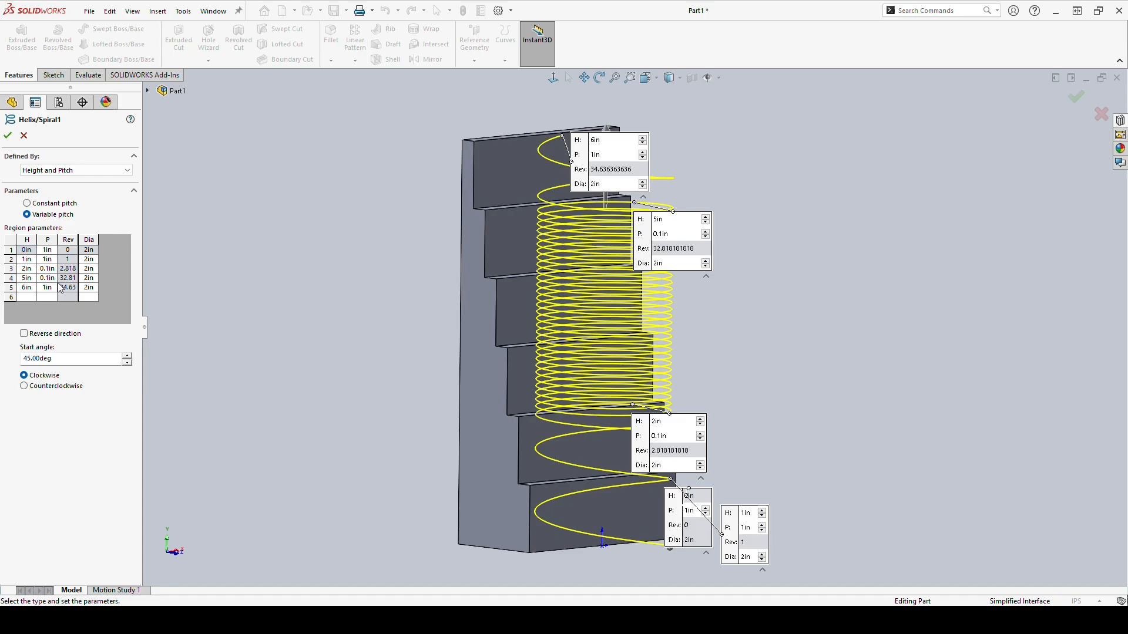
{"action": "left_click", "coordinate": [27, 203]}
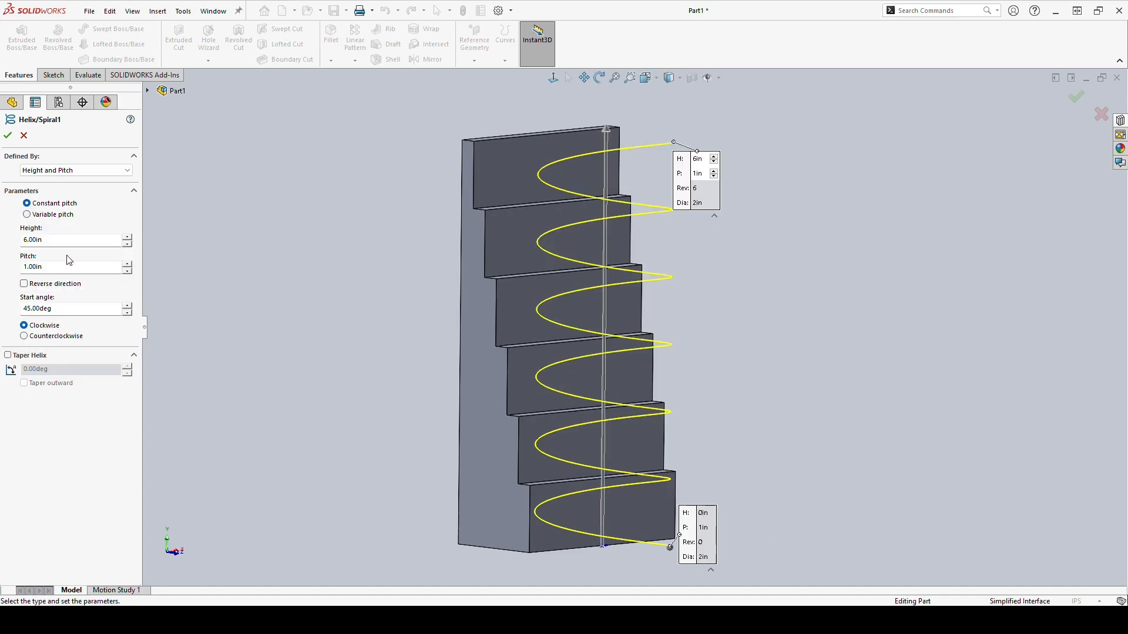
{"action": "left_click", "coordinate": [7, 135]}
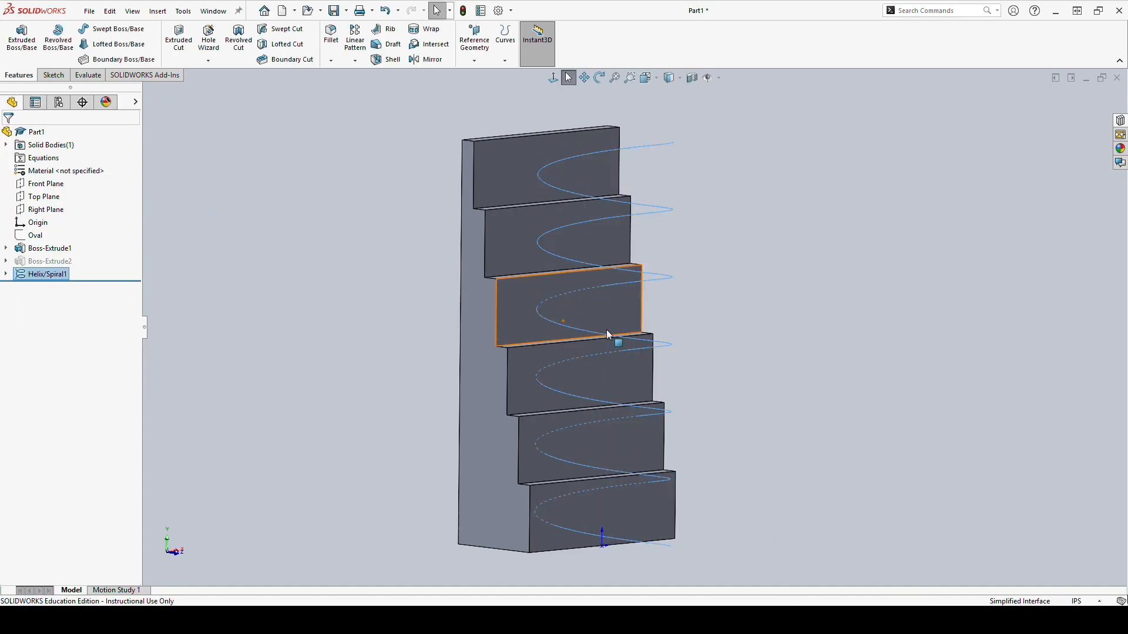
Apply an inward taper of 5 degrees to the constant-pitch helix and accept it.
{"action": "right_click", "coordinate": [40, 275]}
{"action": "left_click", "coordinate": [52, 236]}
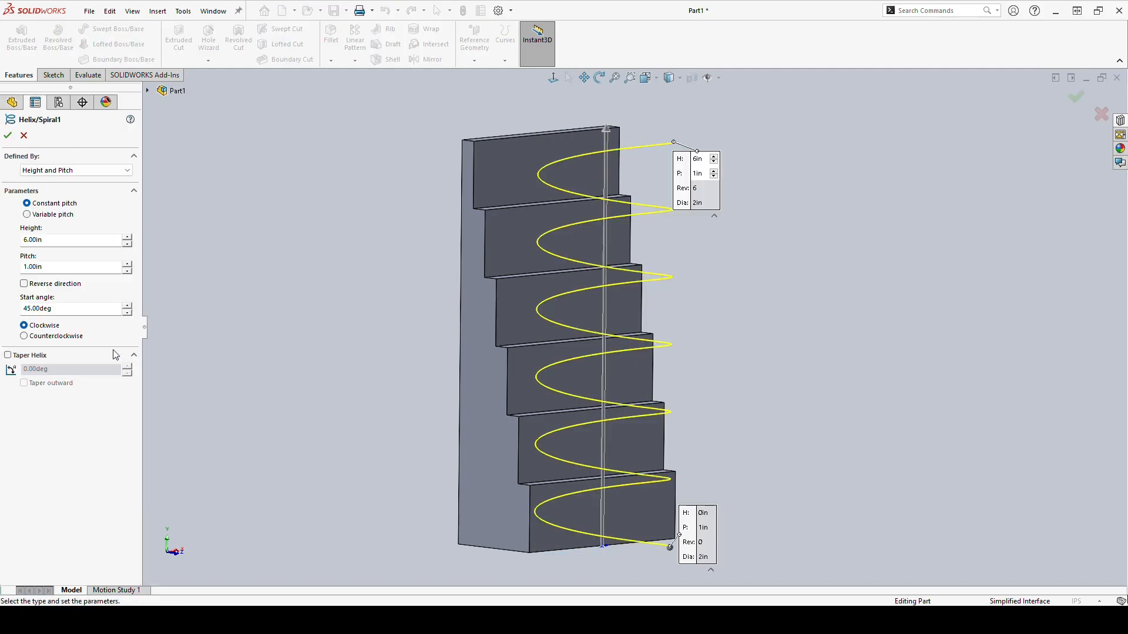
{"action": "left_click", "coordinate": [7, 355]}
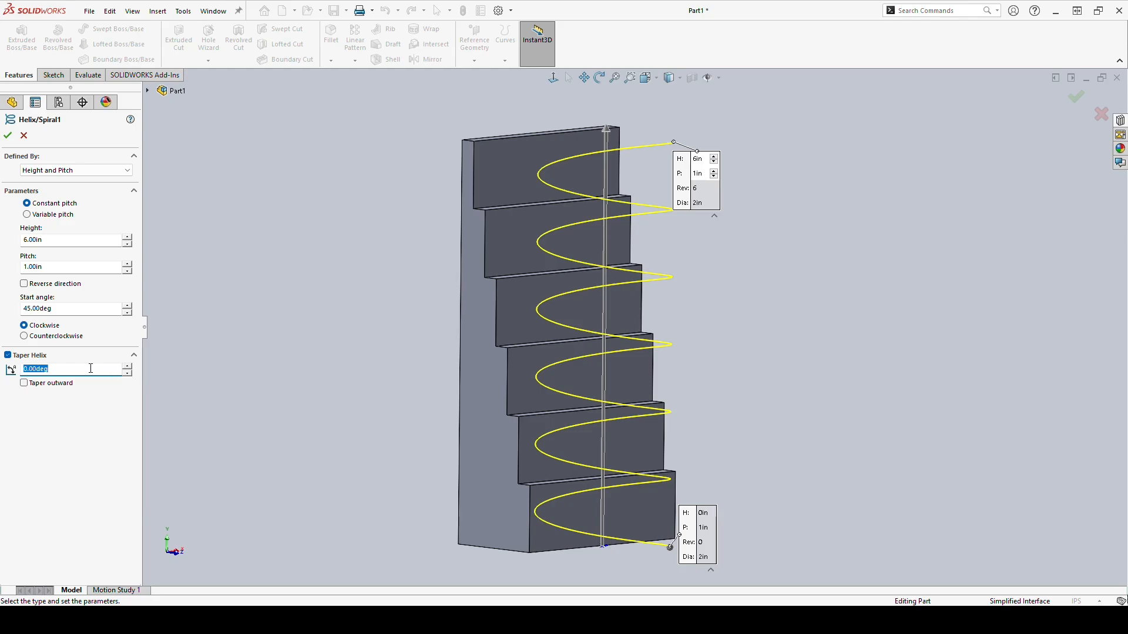
{"action": "type", "text": "5"}
{"action": "key", "text": "Return"}
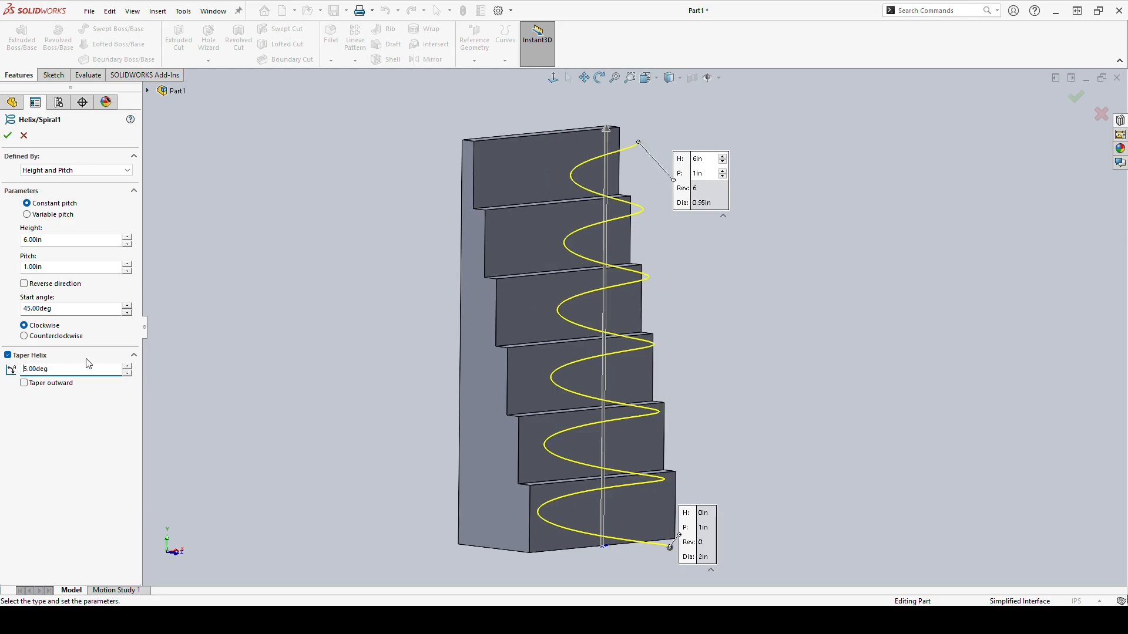
{"action": "left_click", "coordinate": [8, 135]}
Examine how the tapered helix narrows along its height, looking straight at the front of the stepped block.
{"action": "middle_click_drag", "start_coordinate": [754, 392], "coordinate": [698, 402]}
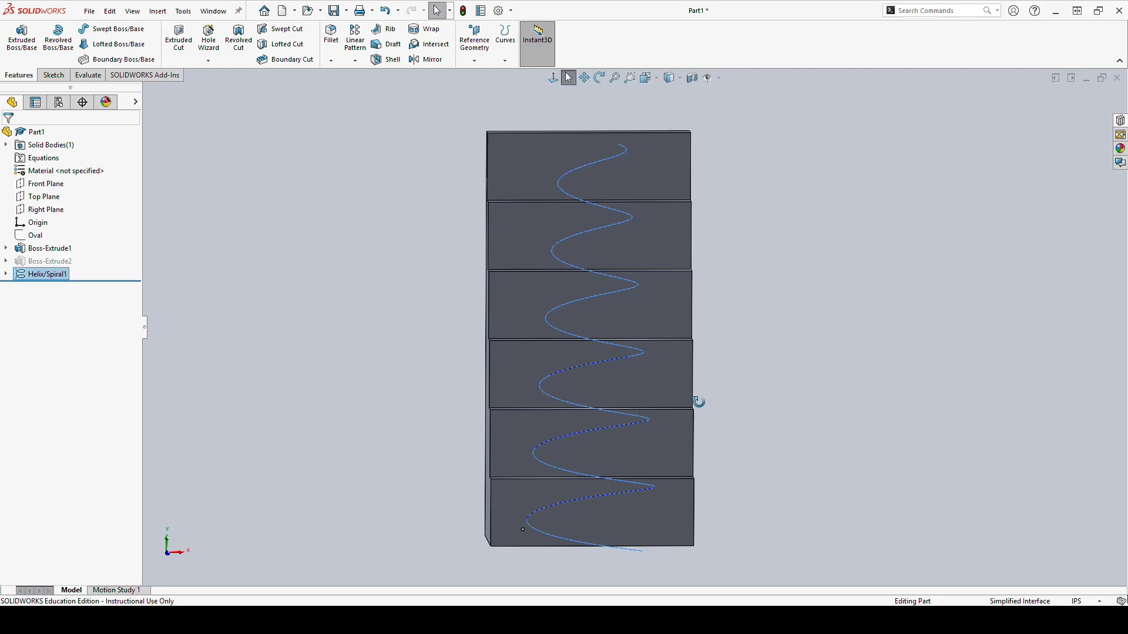
{"action": "mouse_move", "coordinate": [520, 538]}
{"action": "left_mouse_down"}
{"action": "mouse_move", "coordinate": [569, 170]}
{"action": "mouse_move", "coordinate": [624, 197]}
{"action": "mouse_move", "coordinate": [637, 352]}
{"action": "mouse_move", "coordinate": [676, 527]}
{"action": "left_mouse_up"}
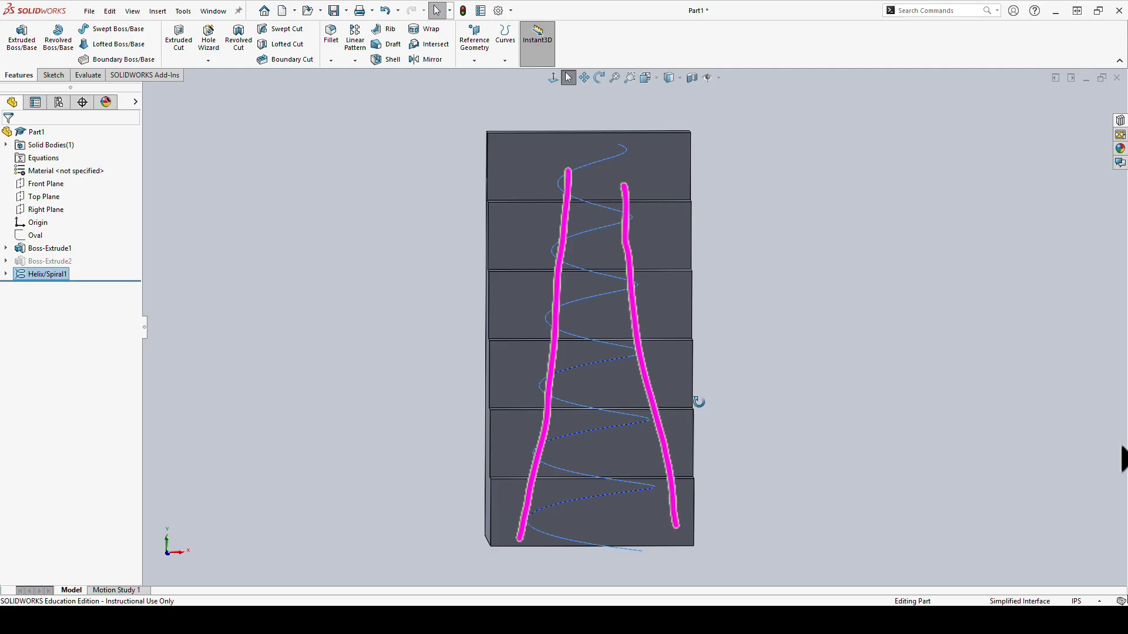
{"action": "left_click", "coordinate": [1121, 446]}
{"action": "left_click", "coordinate": [1116, 456]}
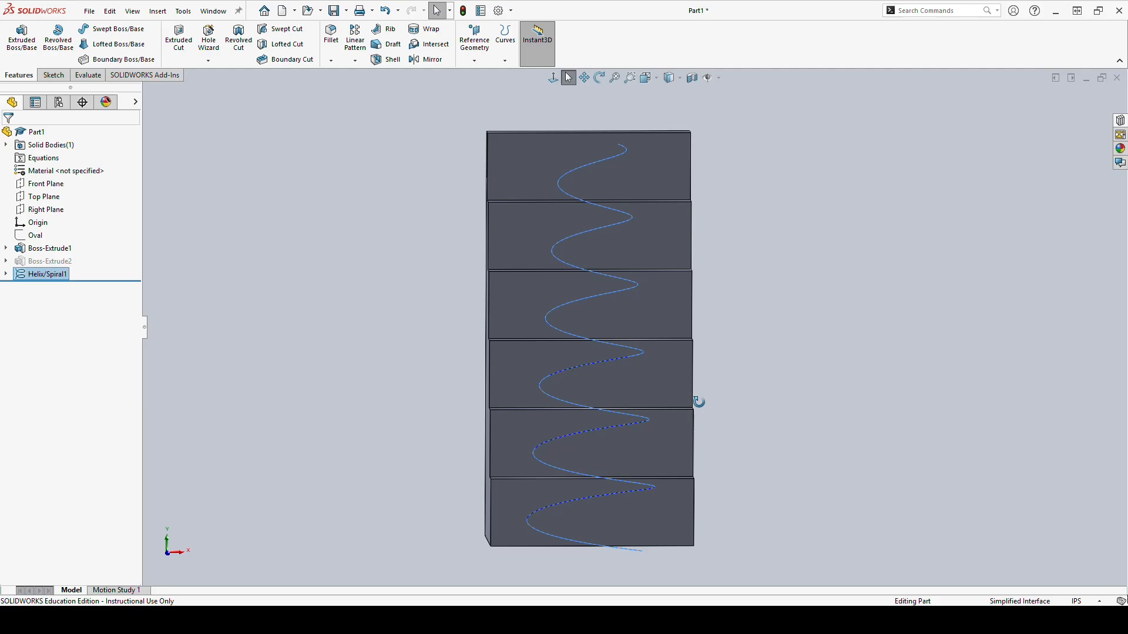
{"action": "middle_click_drag", "start_coordinate": [697, 401], "coordinate": [695, 409]}
{"action": "middle_click_drag", "start_coordinate": [629, 468], "coordinate": [626, 463]}
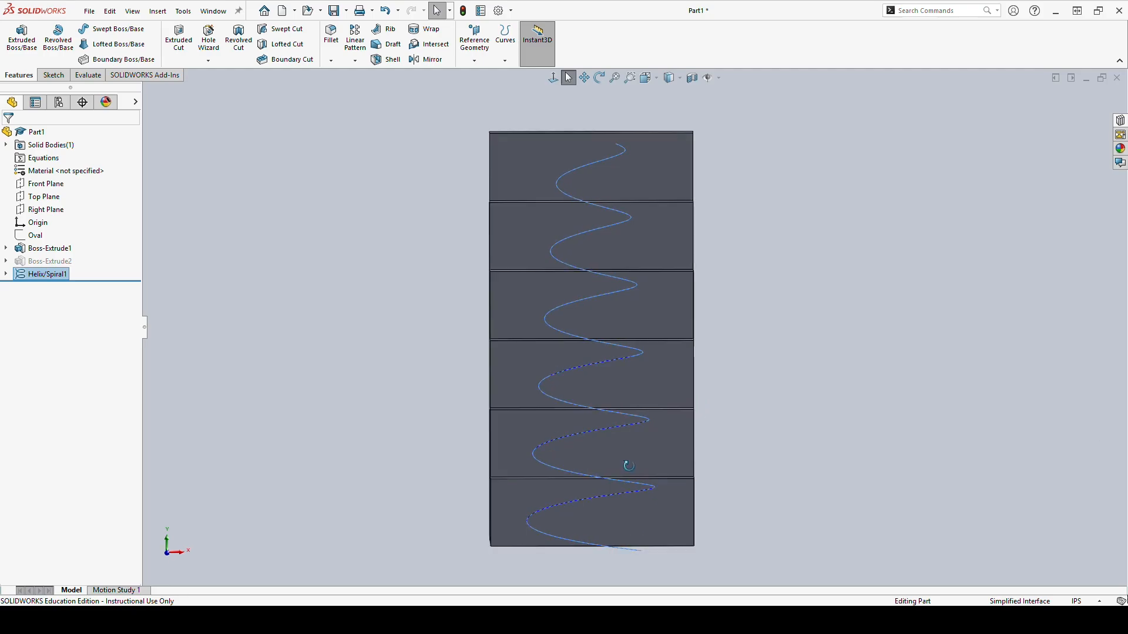
{"action": "right_click", "coordinate": [660, 309]}
{"action": "left_click", "coordinate": [751, 293]}
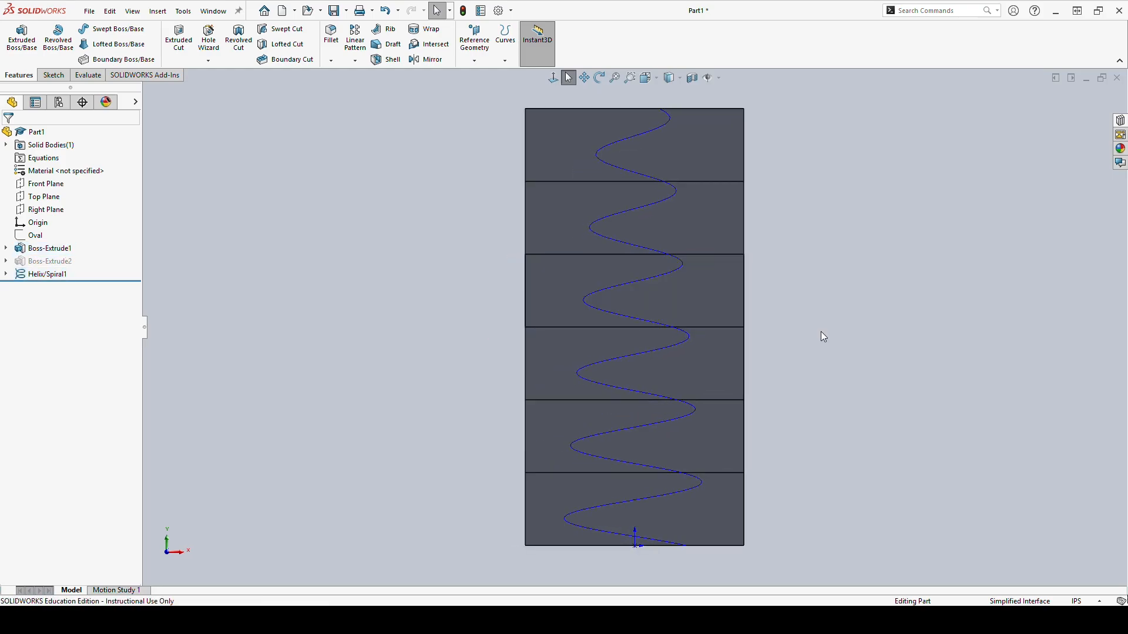
{"action": "left_click", "coordinate": [565, 519]}
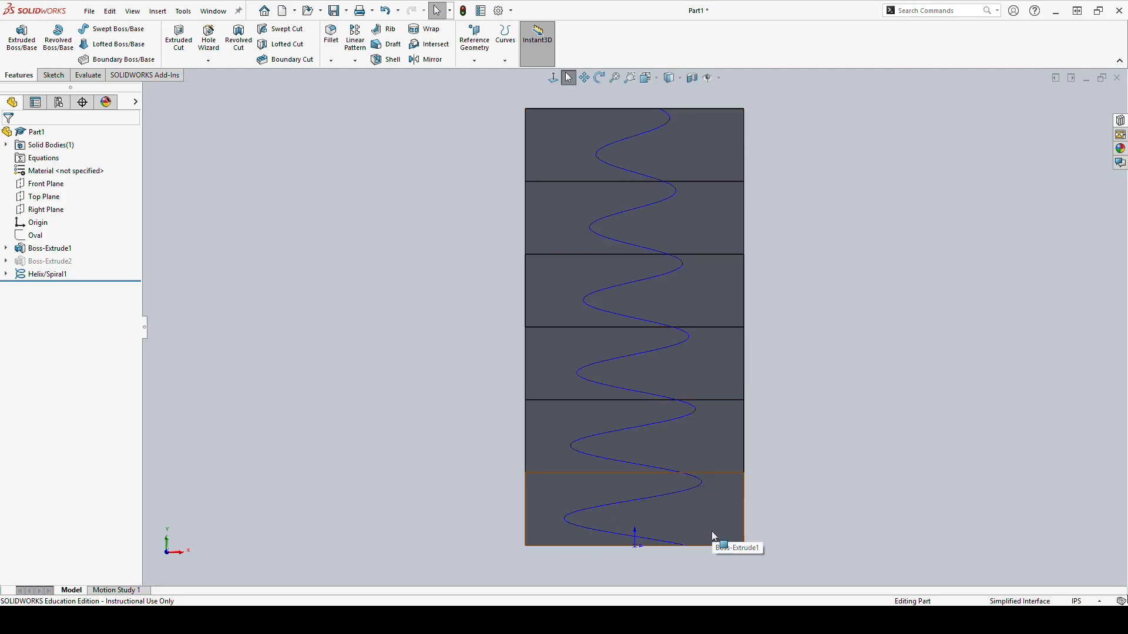
Remove the taper from the helix and accept the change.
{"action": "left_click", "coordinate": [61, 276]}
{"action": "left_click", "coordinate": [70, 242]}
{"action": "left_click", "coordinate": [9, 356]}
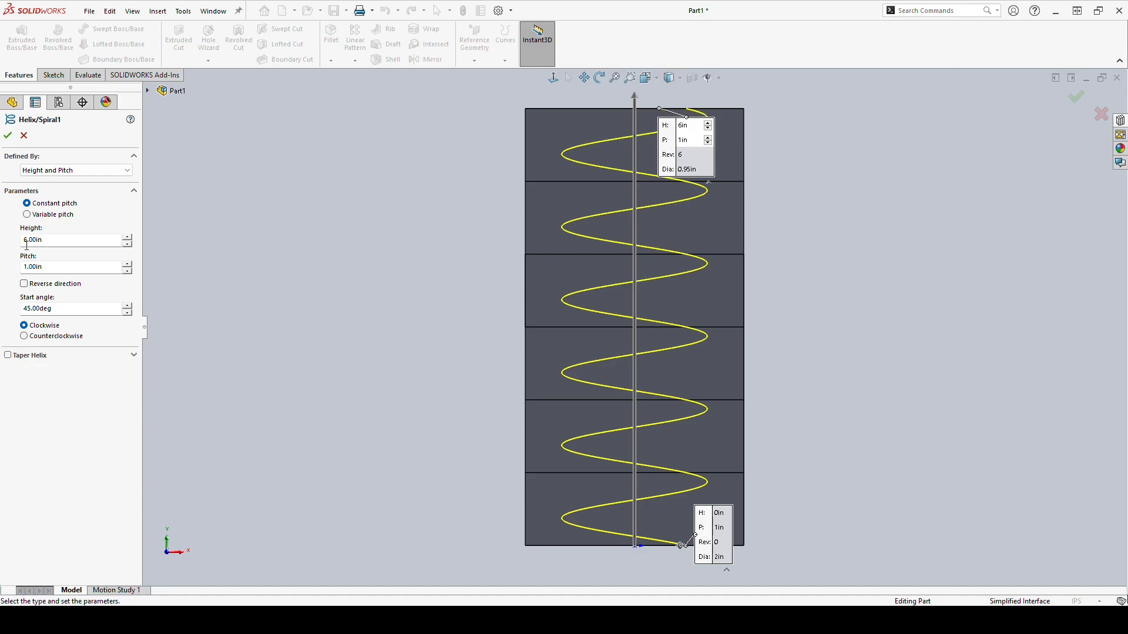
{"action": "left_click", "coordinate": [7, 135]}
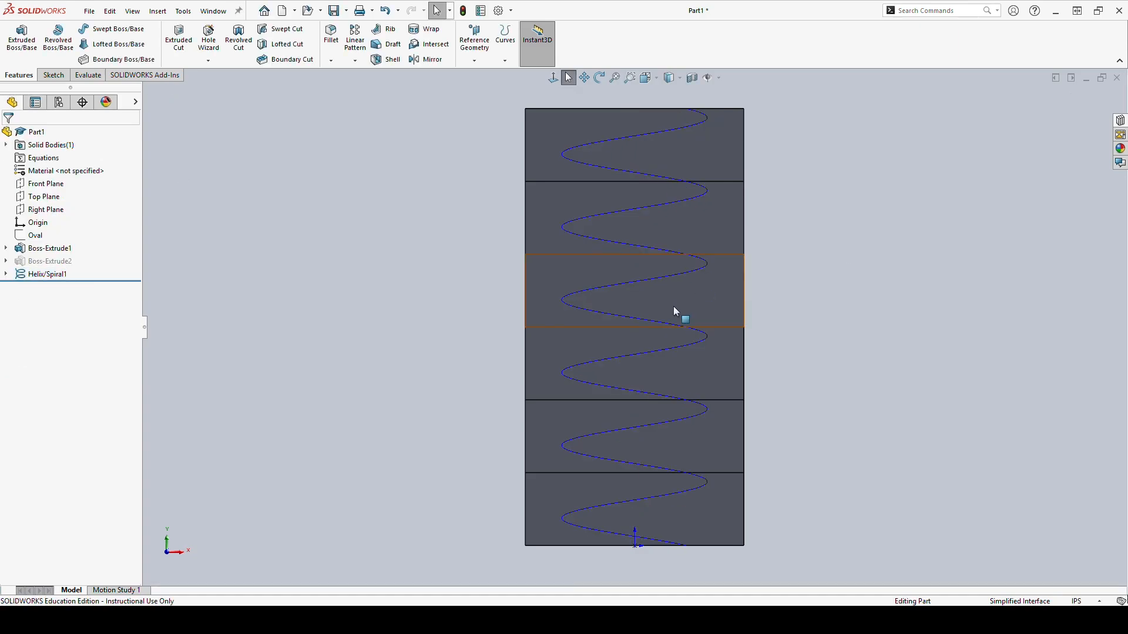
Suppress the stepped block Boss-Extrude1 so that only the helix is shown.
{"action": "left_click", "coordinate": [53, 259]}
{"action": "left_click", "coordinate": [102, 223]}
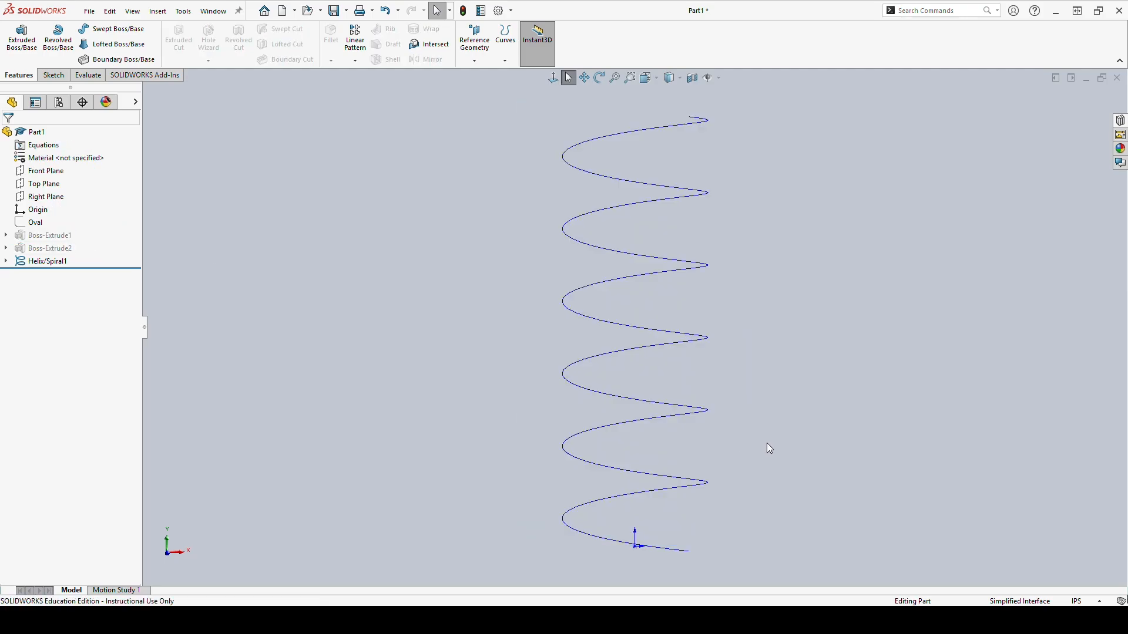
{"action": "middle_click_drag", "start_coordinate": [767, 444], "coordinate": [748, 481]}
{"action": "scroll", "coordinate": [731, 468], "scroll_direction": "up", "scroll_amount": 1}
{"action": "scroll", "coordinate": [727, 467], "scroll_direction": "down", "scroll_amount": 1}
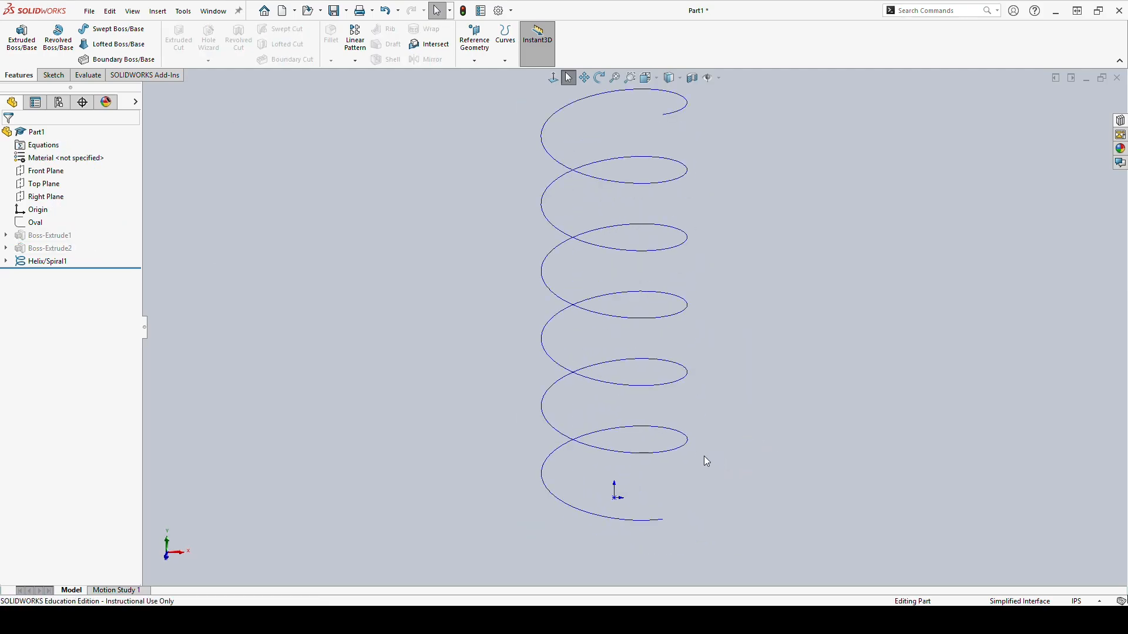
Sweep a circular profile with a 0.10 in diameter along the helix to form a solid spring.
{"action": "left_click", "coordinate": [641, 454]}
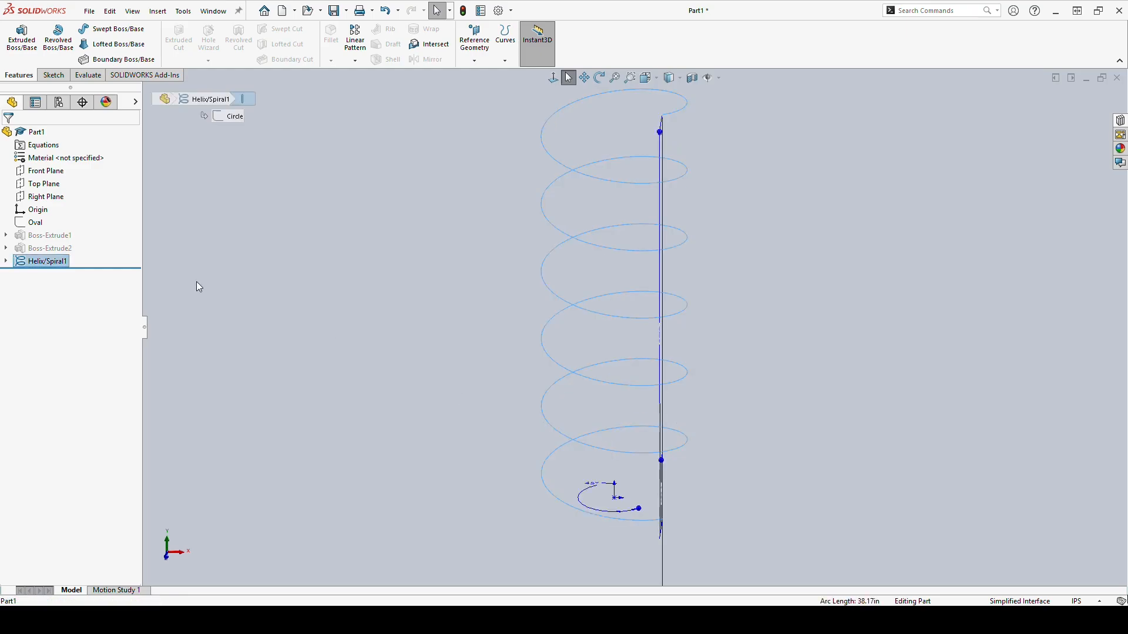
{"action": "left_click", "coordinate": [98, 31]}
{"action": "left_click", "coordinate": [25, 179]}
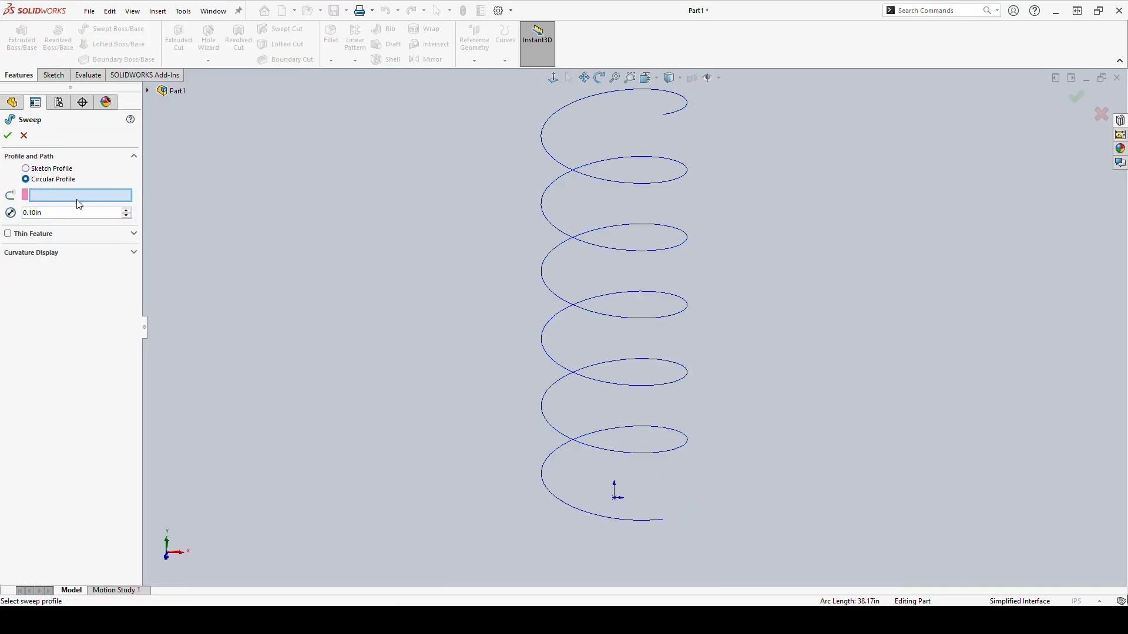
{"action": "left_click", "coordinate": [541, 281]}
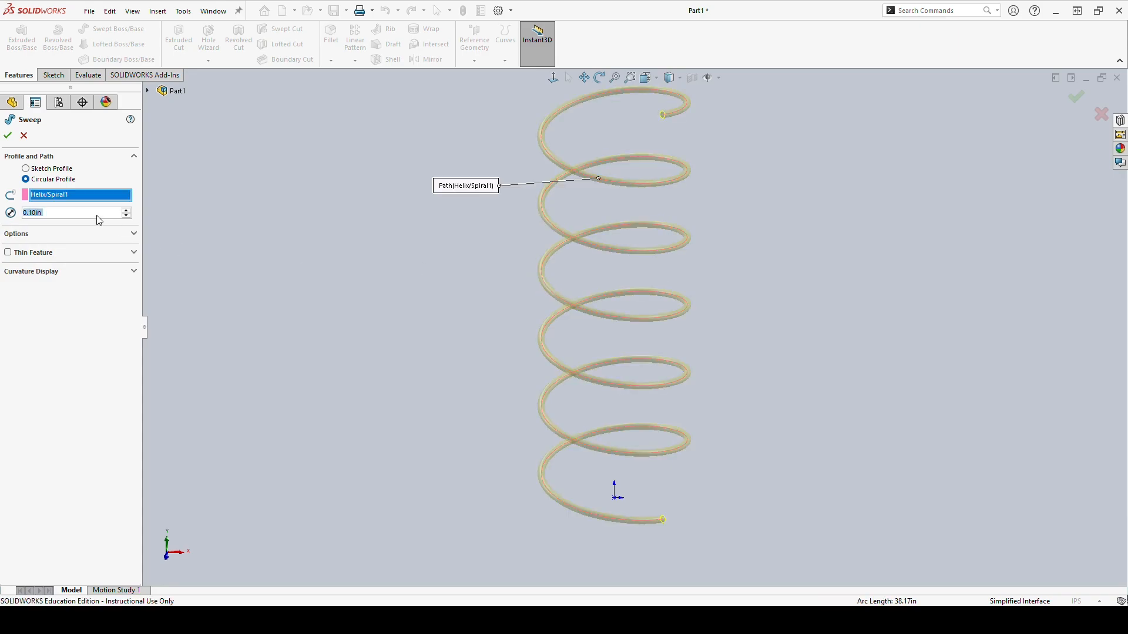
{"action": "left_click", "coordinate": [8, 135]}
{"action": "middle_click_drag", "start_coordinate": [742, 290], "coordinate": [675, 282]}
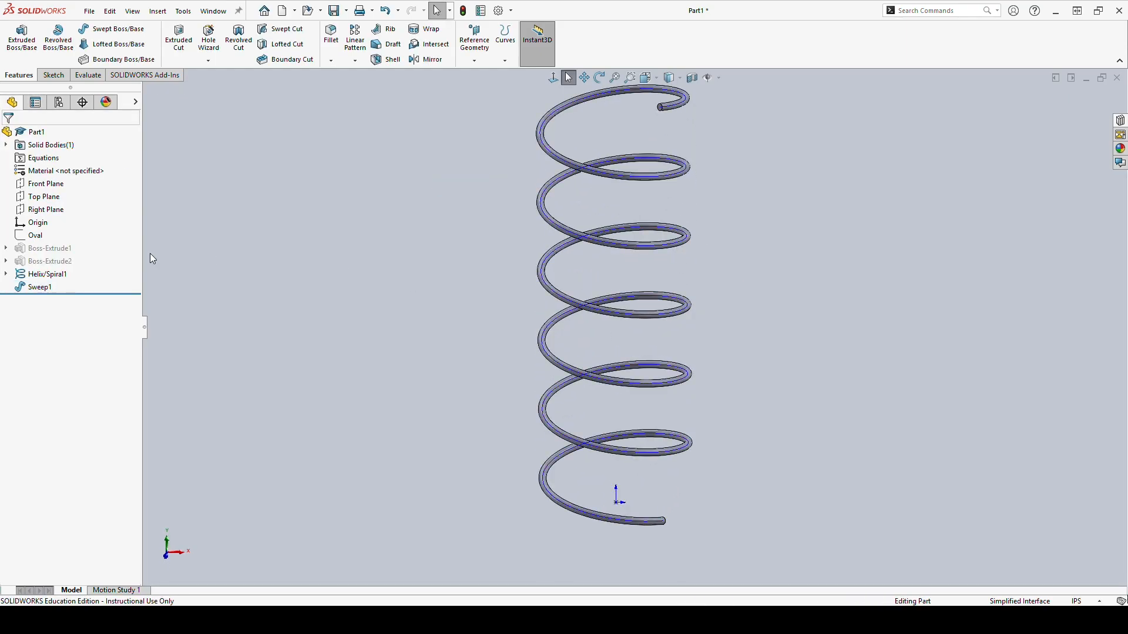
Delete the swept spring feature and keep the helix.
{"action": "right_click", "coordinate": [48, 292]}
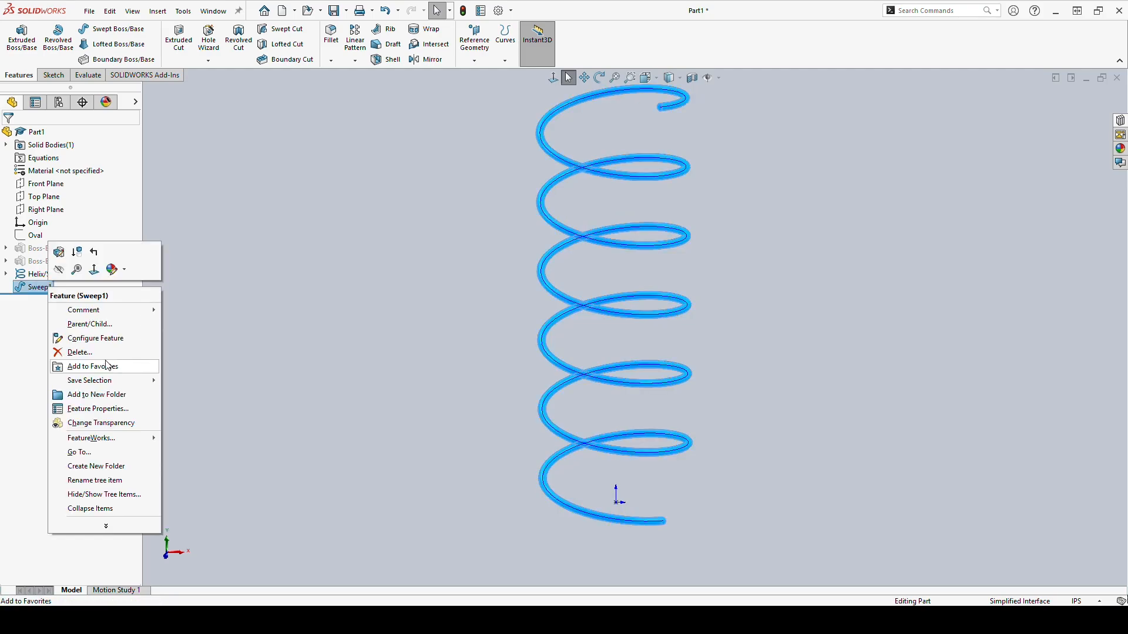
{"action": "left_click", "coordinate": [103, 355]}
{"action": "left_click", "coordinate": [625, 292]}
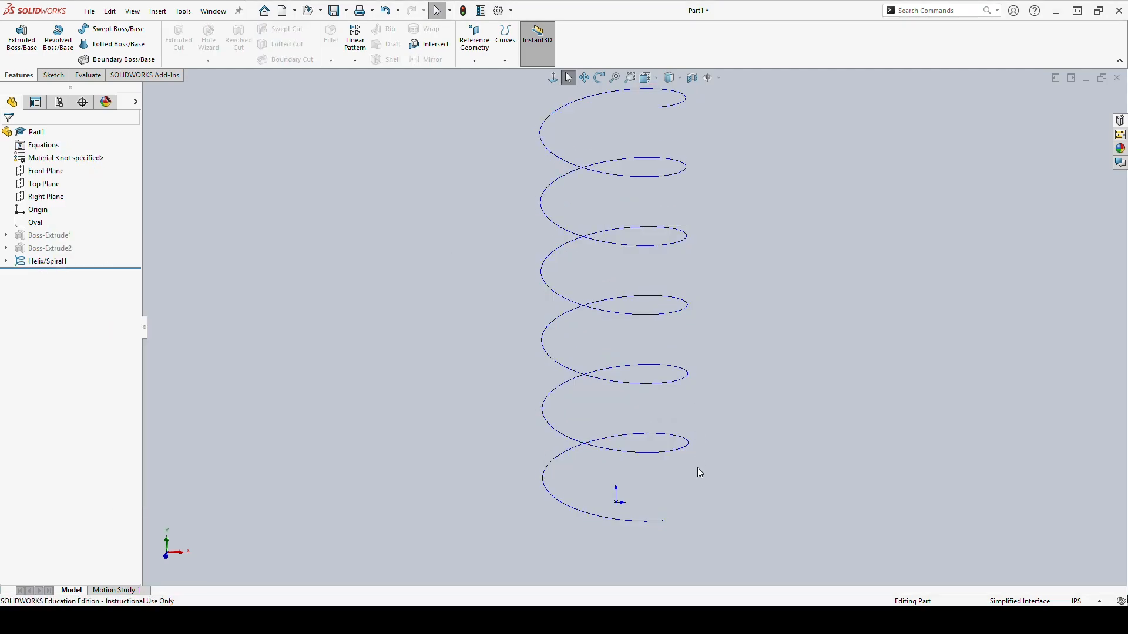
Expand the helix feature and show its underlying Circle sketch.
{"action": "middle_click_drag", "start_coordinate": [702, 503], "coordinate": [642, 434]}
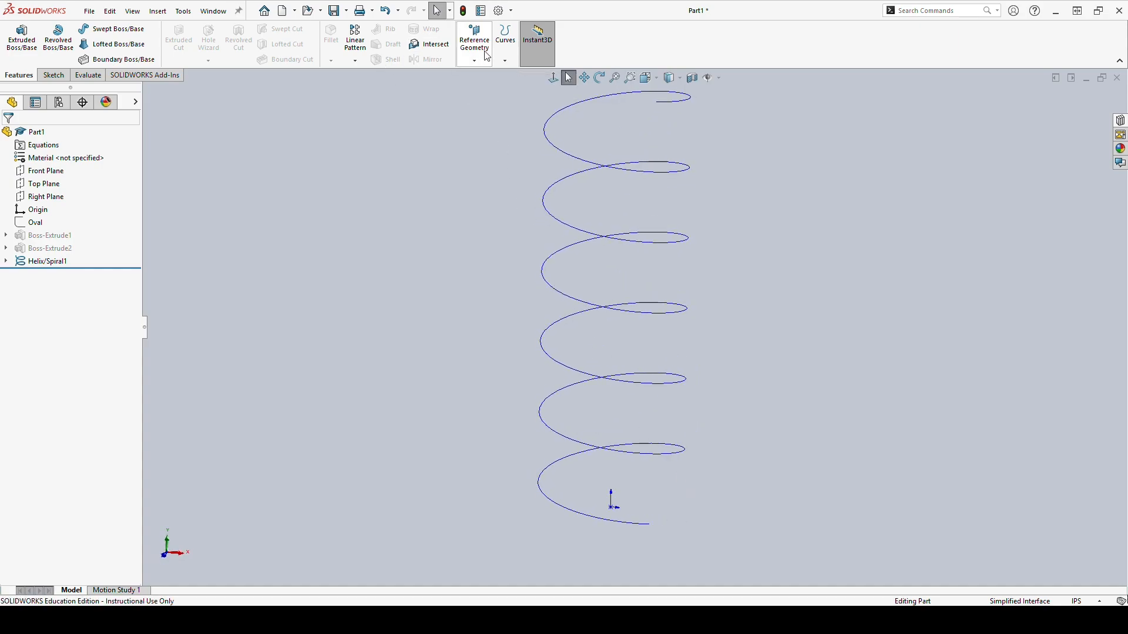
{"action": "middle_click_drag", "start_coordinate": [642, 537], "coordinate": [618, 538]}
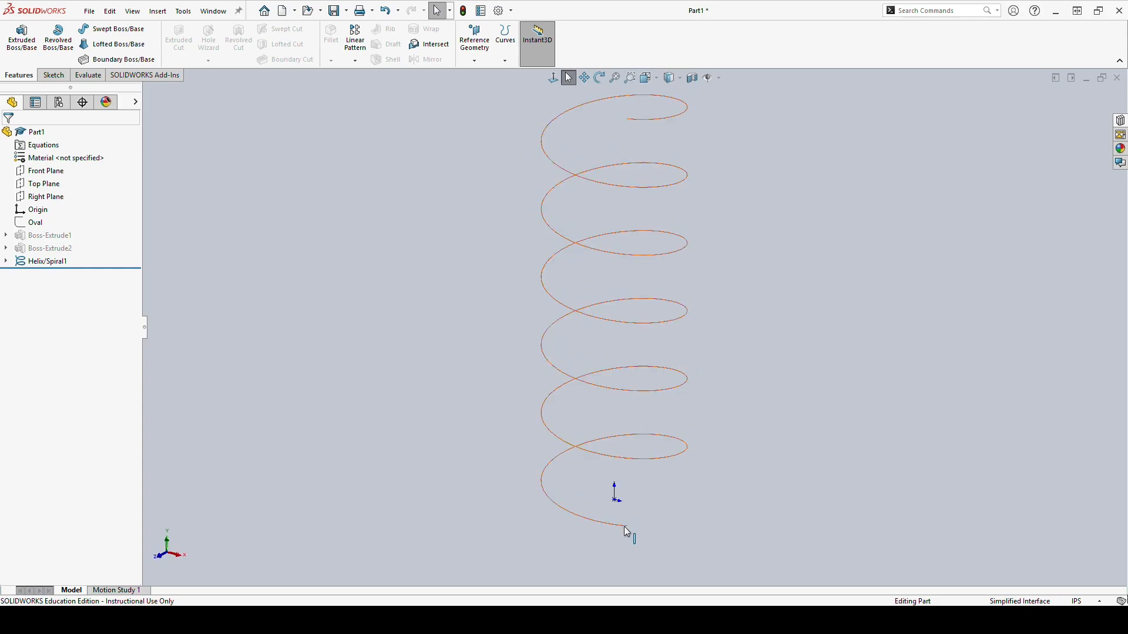
{"action": "left_click", "coordinate": [6, 260]}
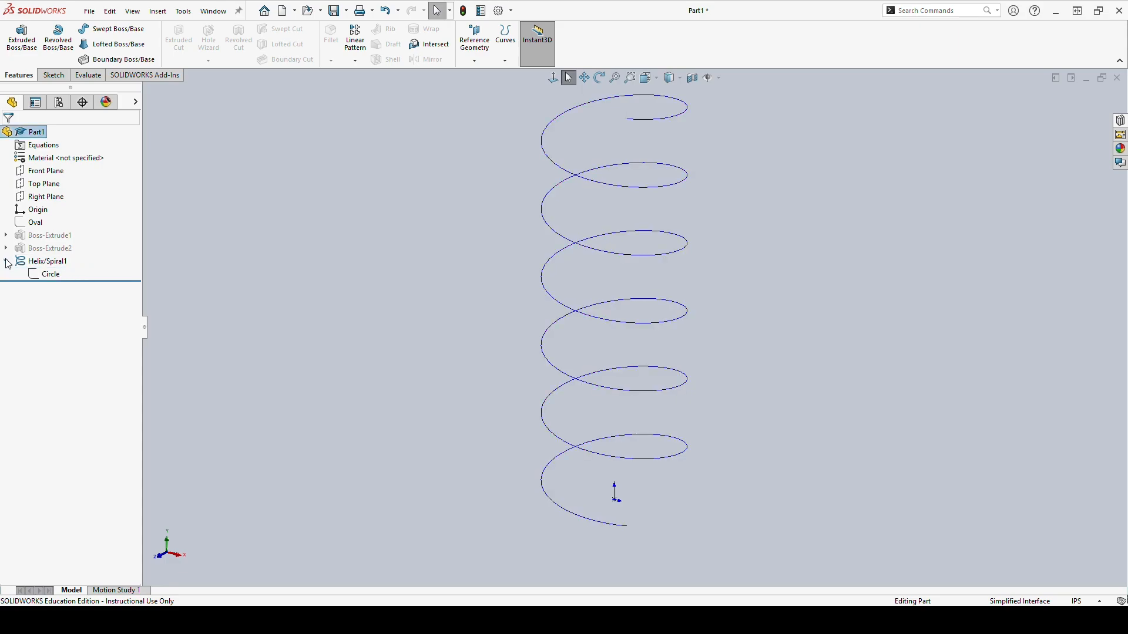
{"action": "right_click", "coordinate": [49, 274]}
{"action": "left_click", "coordinate": [66, 259]}
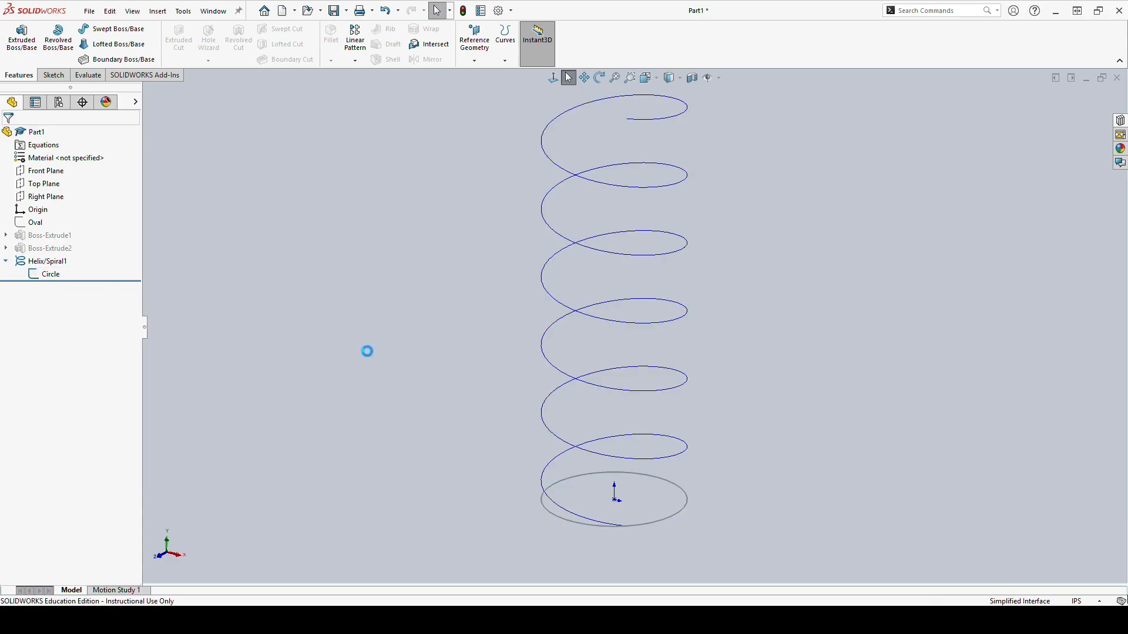
Create a reference point at the intersection of the helix and the Circle sketch.
{"action": "left_click", "coordinate": [481, 59]}
{"action": "left_click", "coordinate": [493, 116]}
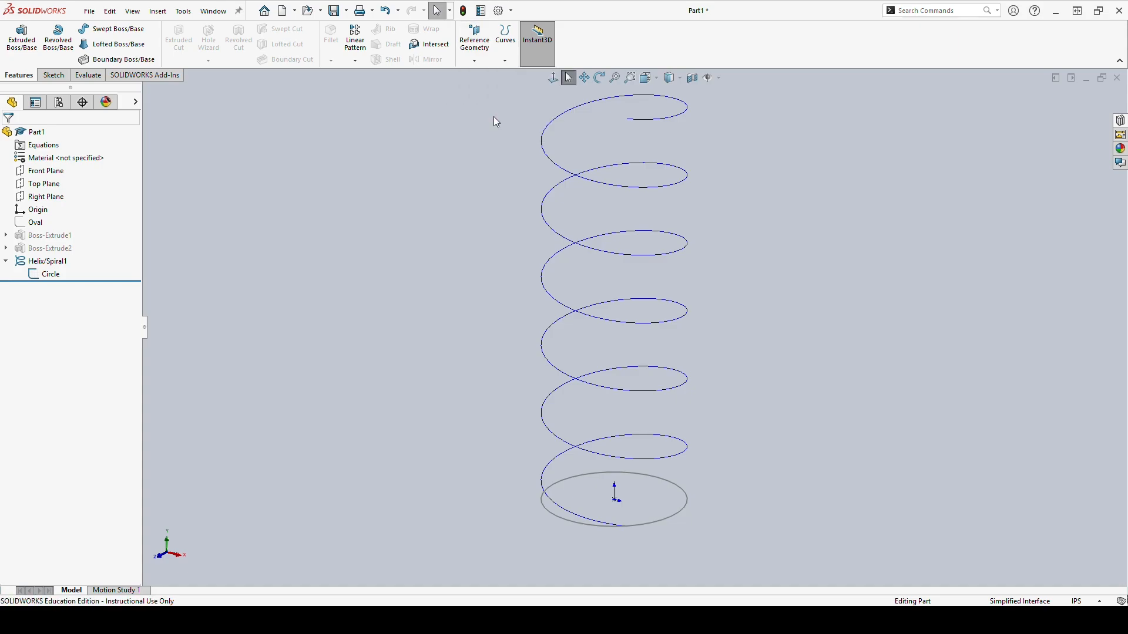
{"action": "left_click", "coordinate": [571, 522]}
{"action": "left_click", "coordinate": [642, 528]}
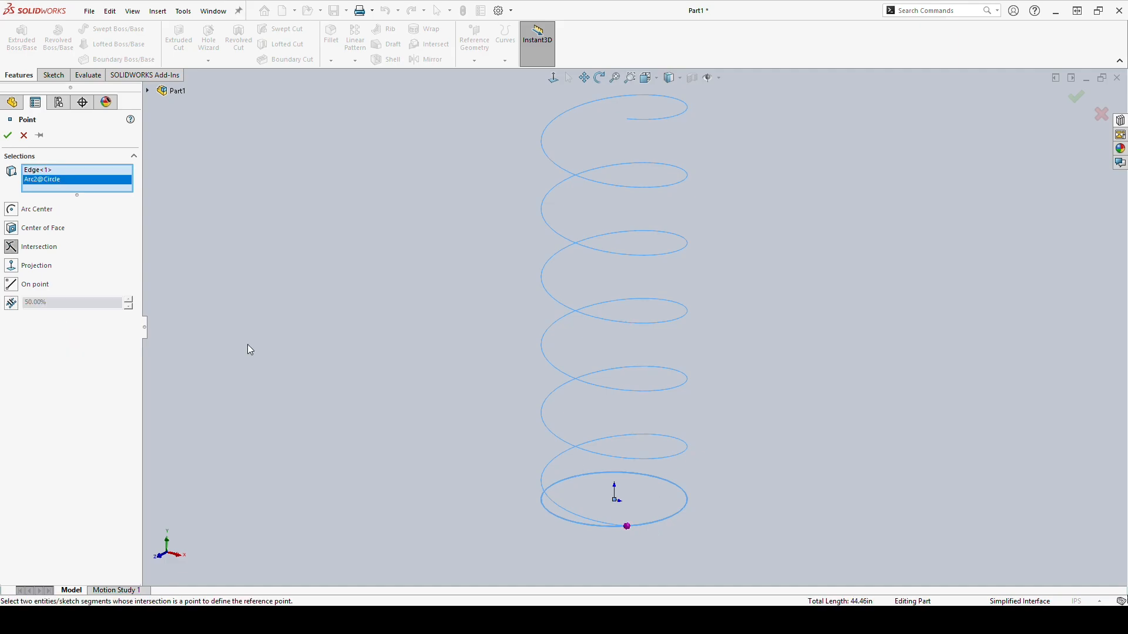
{"action": "left_click", "coordinate": [7, 136]}
Create a reference plane coincident with the point at the helix start and perpendicular to the helix curve.
{"action": "scroll", "coordinate": [583, 564], "scroll_direction": "down", "scroll_amount": 6}
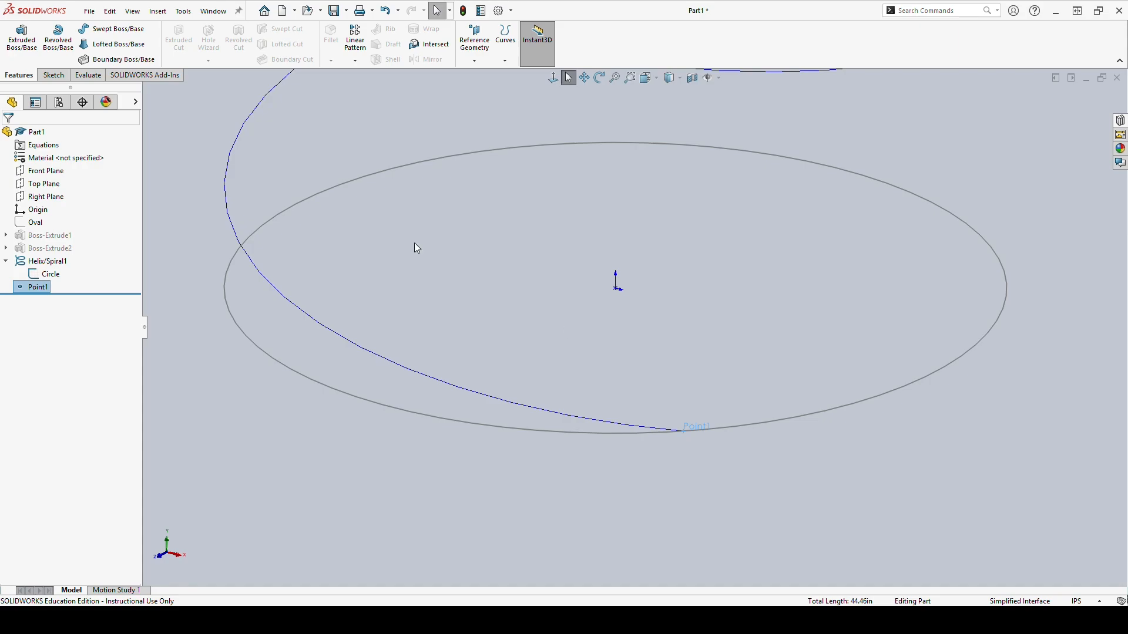
{"action": "left_click", "coordinate": [475, 40]}
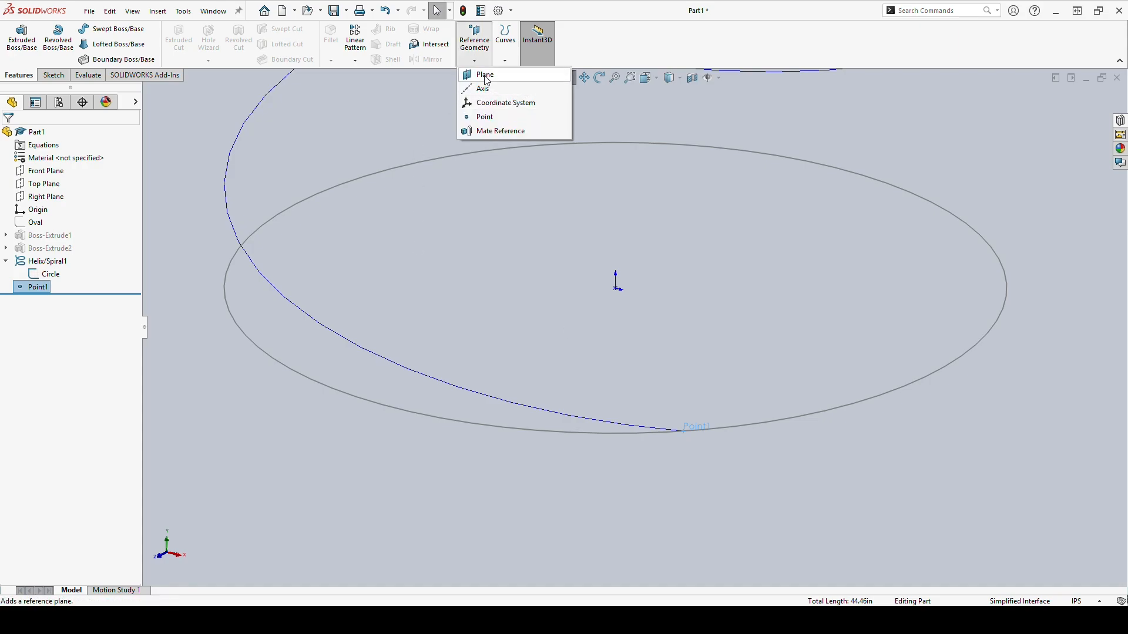
{"action": "left_click", "coordinate": [483, 76]}
{"action": "left_click", "coordinate": [428, 379]}
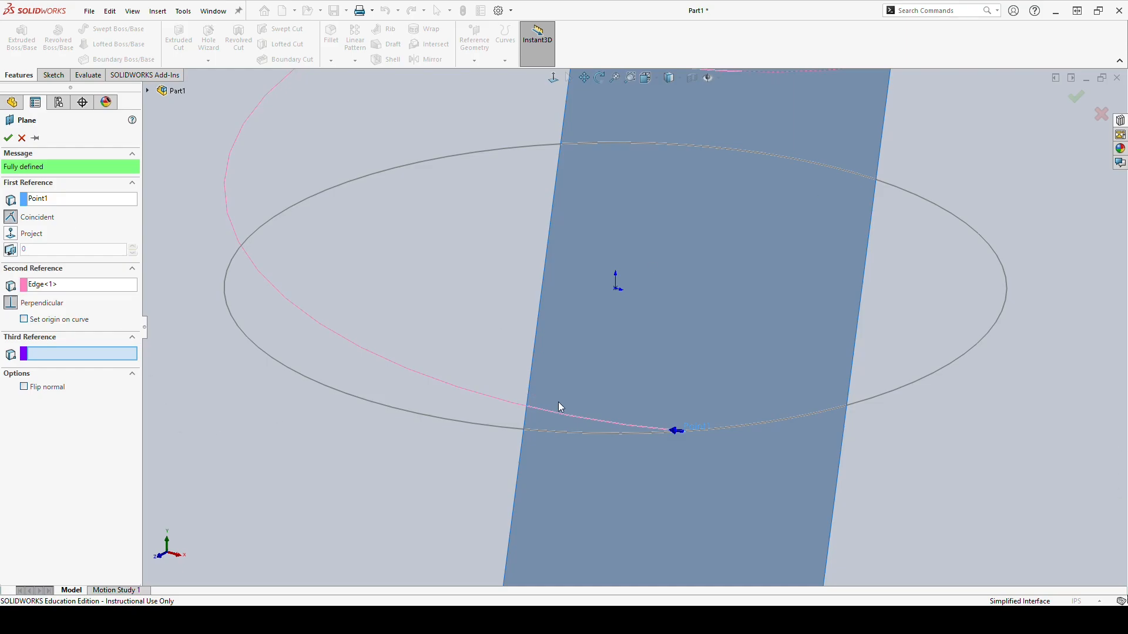
{"action": "middle_click_drag", "start_coordinate": [559, 405], "coordinate": [702, 469]}
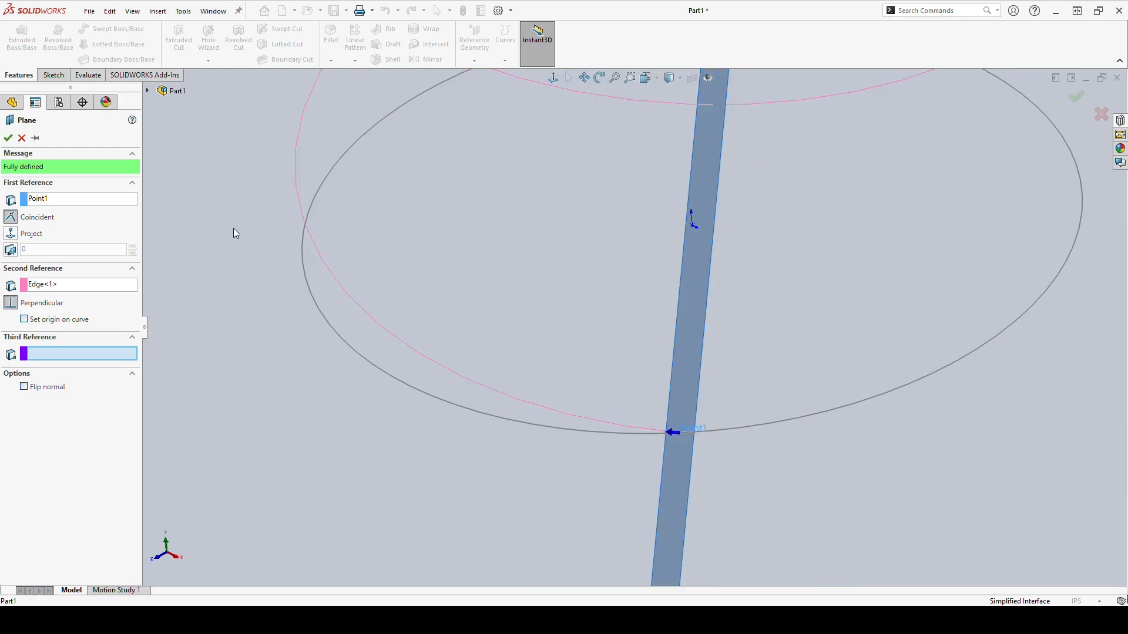
{"action": "left_click", "coordinate": [8, 138]}
{"action": "middle_click_drag", "start_coordinate": [623, 340], "coordinate": [756, 390]}
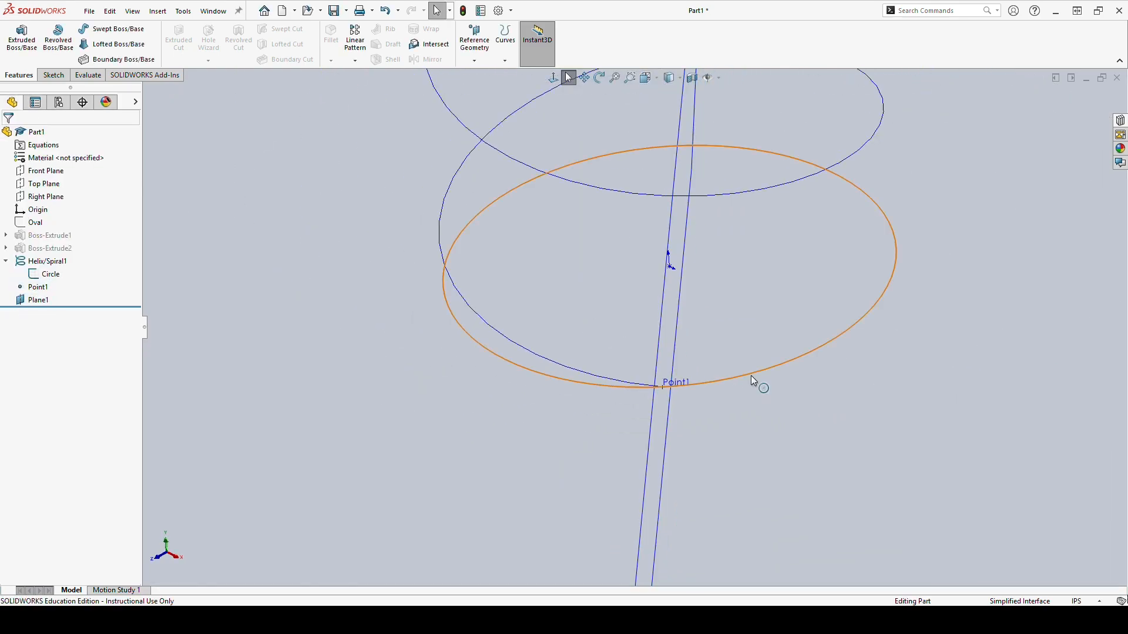
Hide the Circle sketch beneath the helix.
{"action": "left_click", "coordinate": [751, 375]}
{"action": "left_click", "coordinate": [807, 340]}
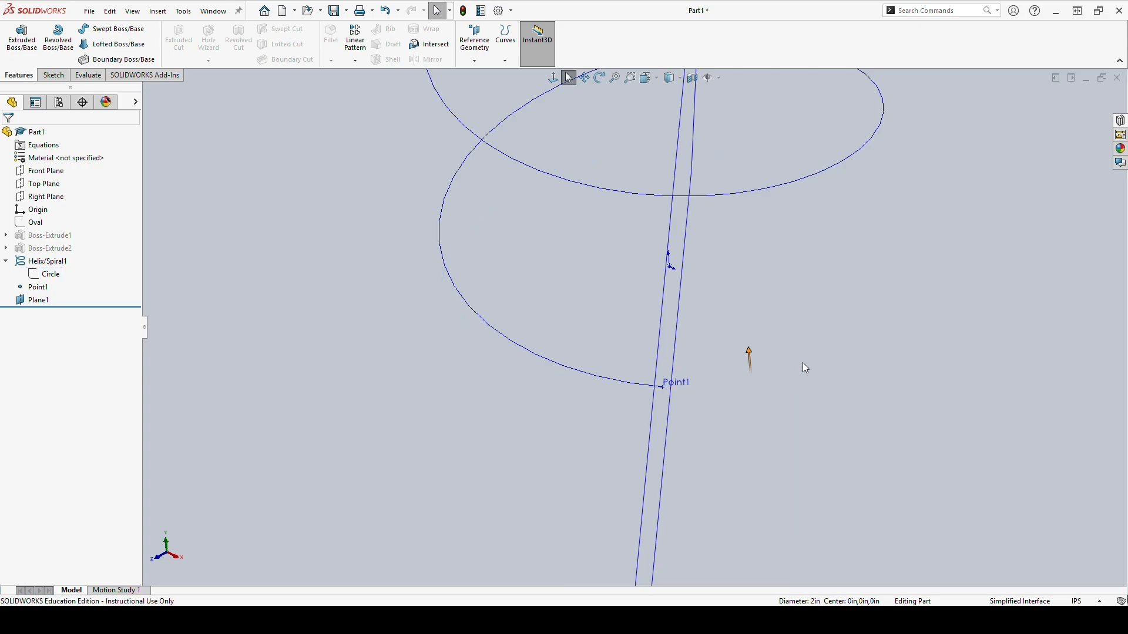
Sketch a six-sided polygon about 0.24 in across, centred on the helix start point, on the plane perpendicular to the helix.
{"action": "mouse_move", "coordinate": [803, 368]}
{"action": "middle_mouse_down"}
{"action": "mouse_move", "coordinate": [647, 378]}
{"action": "mouse_move", "coordinate": [590, 439]}
{"action": "mouse_move", "coordinate": [547, 453]}
{"action": "middle_mouse_up"}
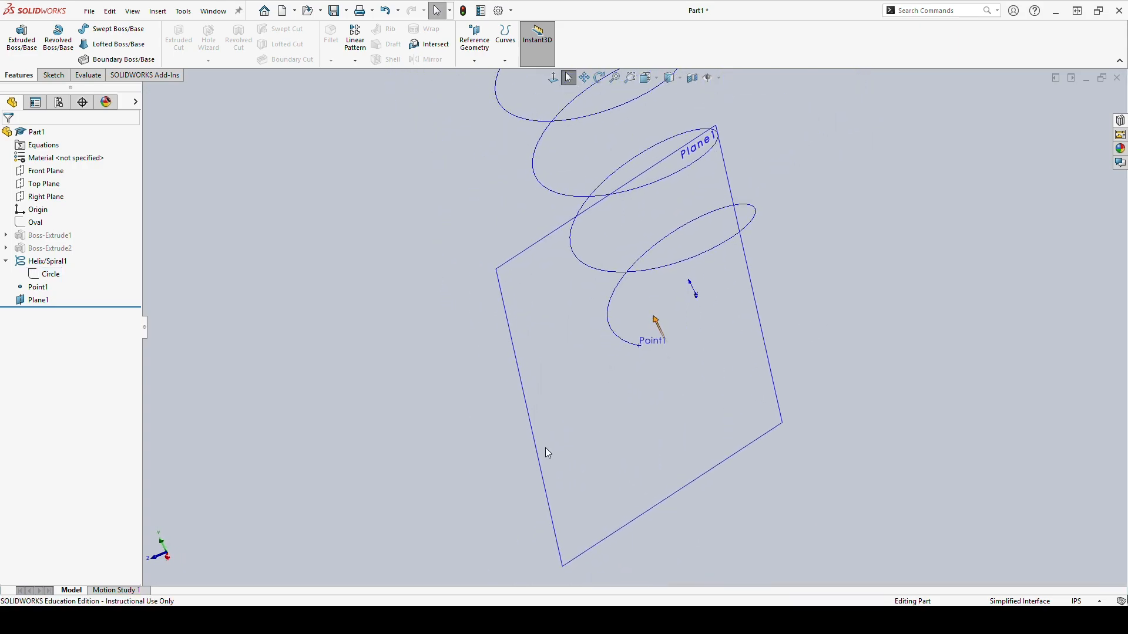
{"action": "left_click", "coordinate": [537, 446]}
{"action": "left_click", "coordinate": [52, 75]}
{"action": "left_click", "coordinate": [16, 38]}
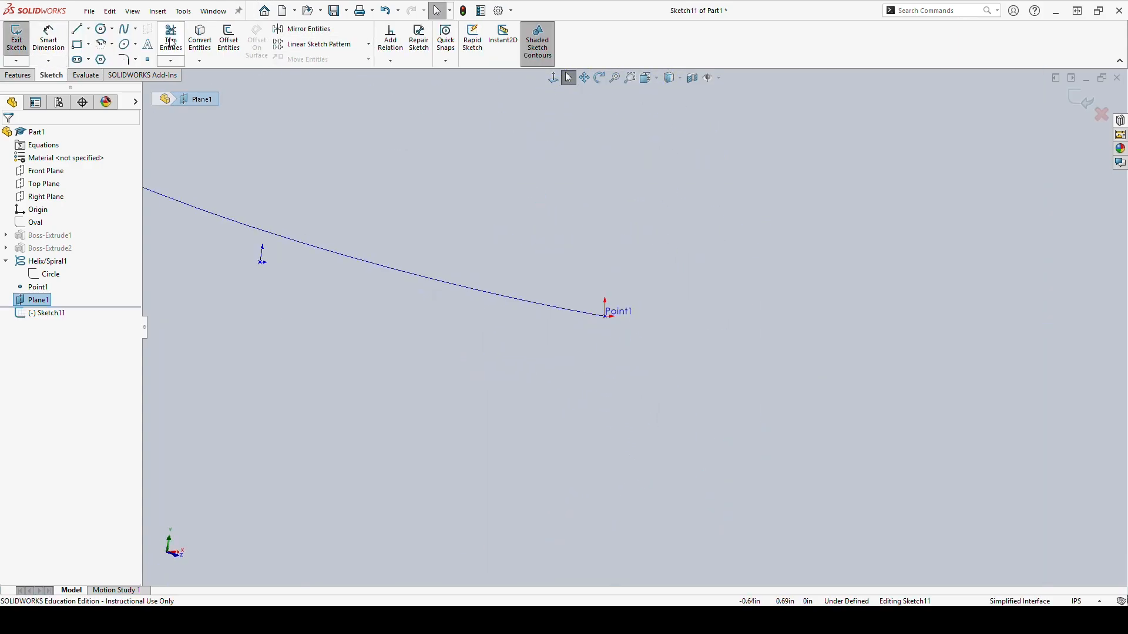
{"action": "left_click", "coordinate": [101, 59]}
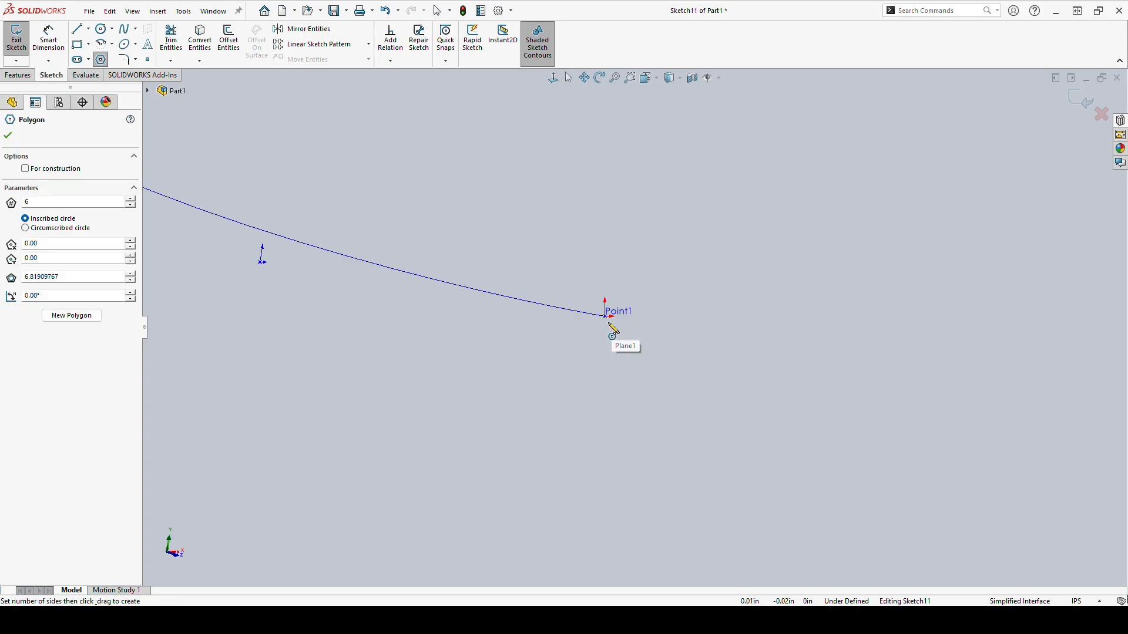
{"action": "mouse_move", "coordinate": [609, 320]}
{"action": "left_mouse_down"}
{"action": "mouse_move", "coordinate": [647, 304]}
{"action": "mouse_move", "coordinate": [657, 327]}
{"action": "mouse_move", "coordinate": [669, 323]}
{"action": "left_mouse_up"}
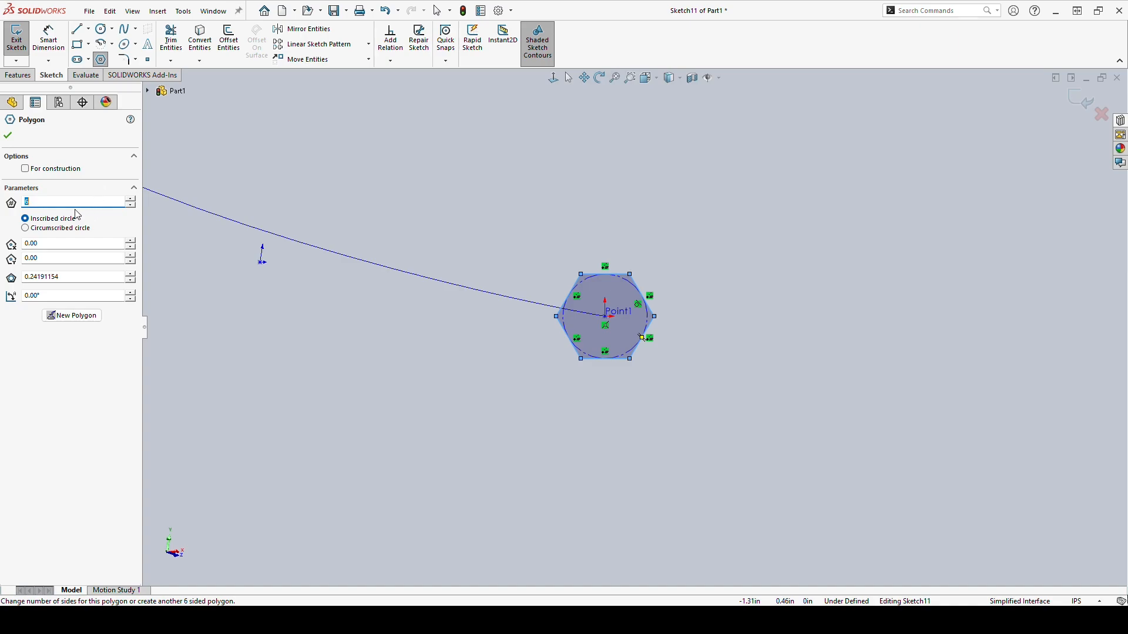
{"action": "left_click", "coordinate": [7, 135]}
{"action": "left_click", "coordinate": [16, 37]}
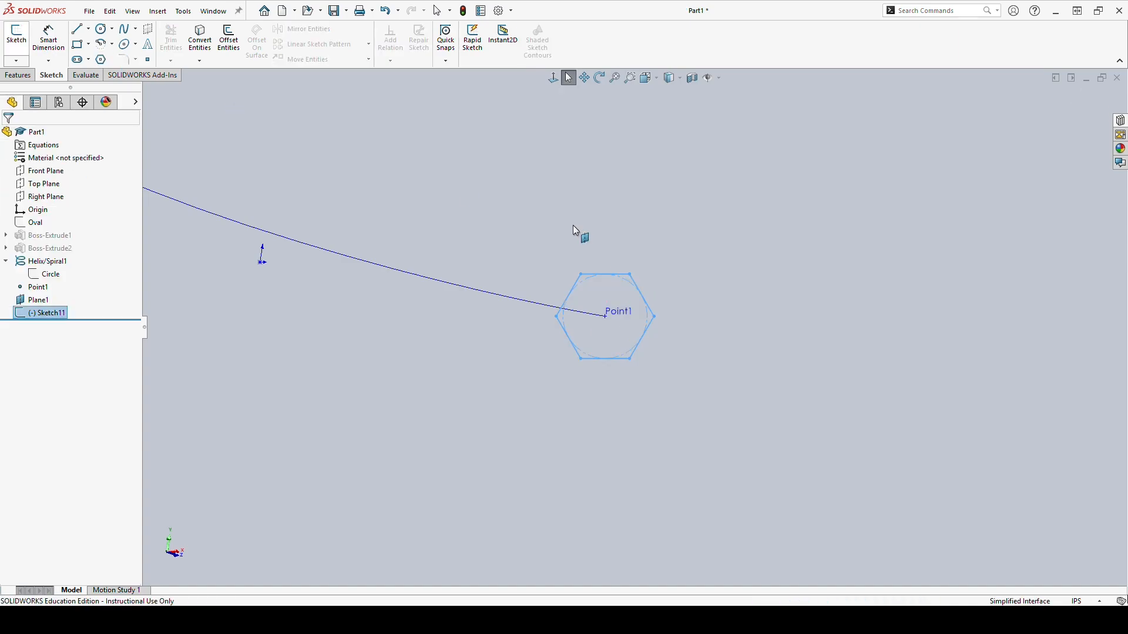
Sweep the hexagon sketch along the helix.
{"action": "middle_click_drag", "start_coordinate": [577, 233], "coordinate": [605, 288]}
{"action": "scroll", "coordinate": [605, 288], "scroll_direction": "up", "scroll_amount": 5}
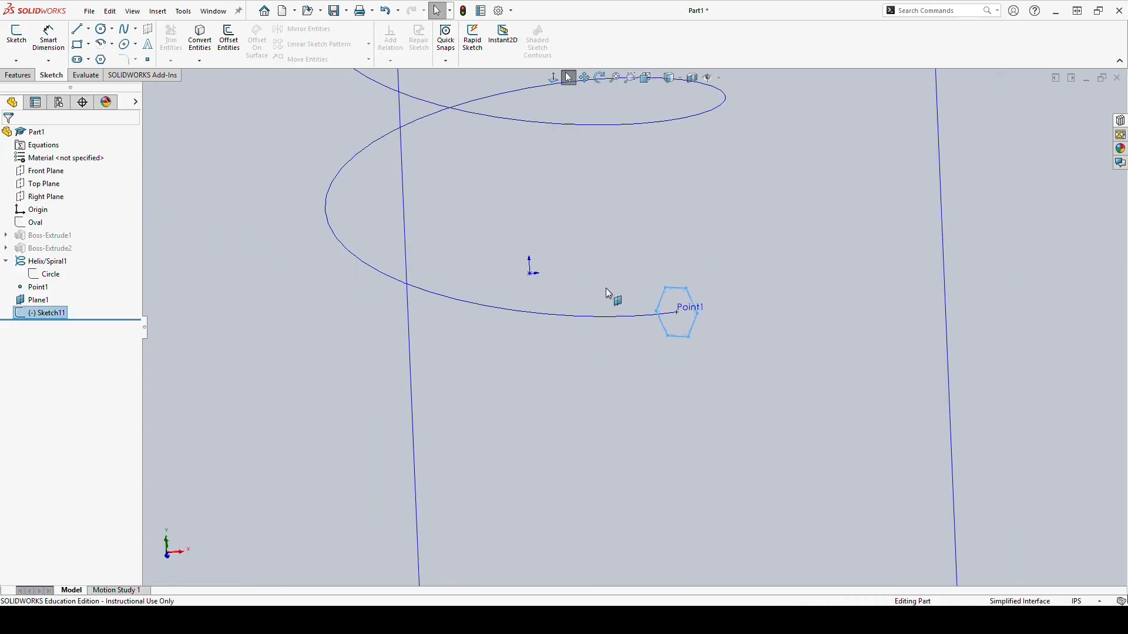
{"action": "left_click", "coordinate": [19, 75]}
{"action": "left_click", "coordinate": [111, 29]}
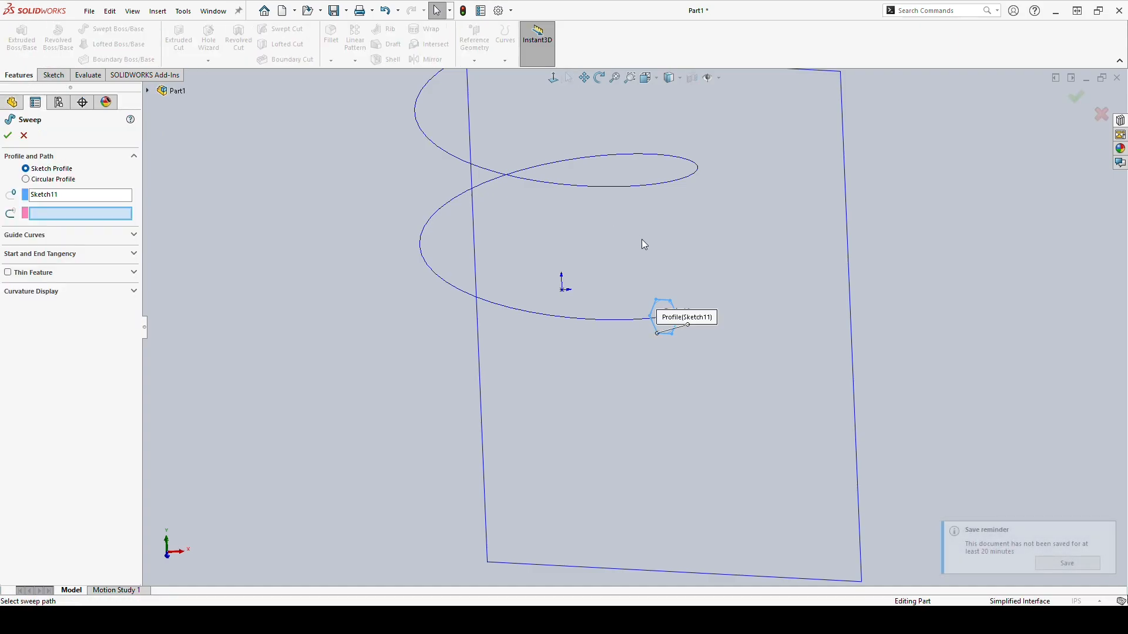
{"action": "left_click", "coordinate": [584, 323]}
{"action": "scroll", "coordinate": [624, 335], "scroll_direction": "up", "scroll_amount": 3}
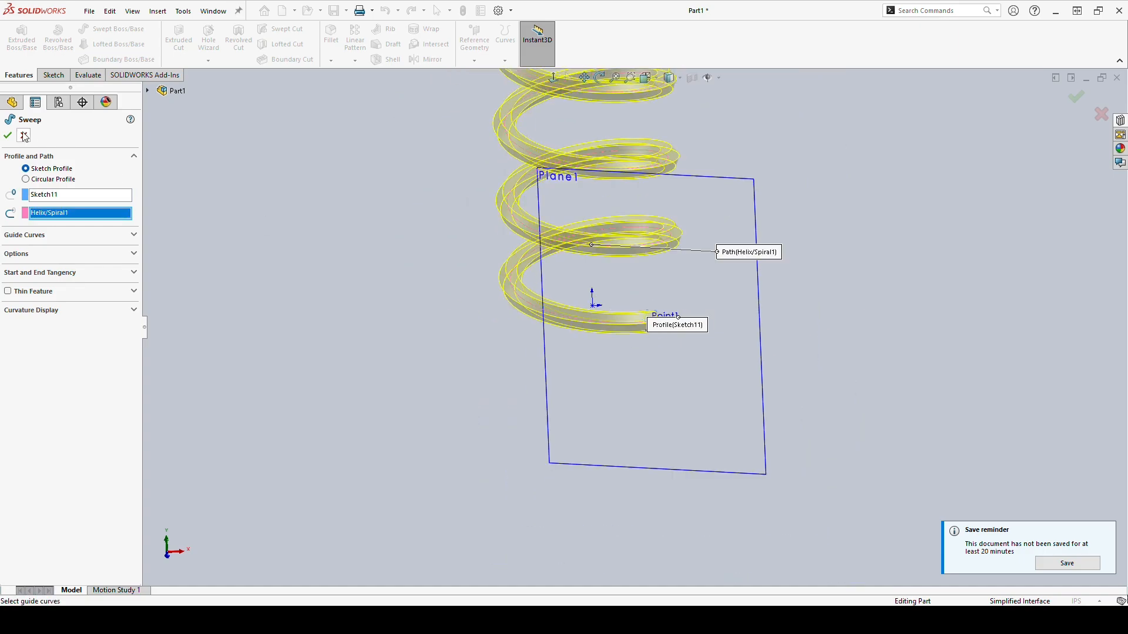
{"action": "left_click", "coordinate": [7, 136]}
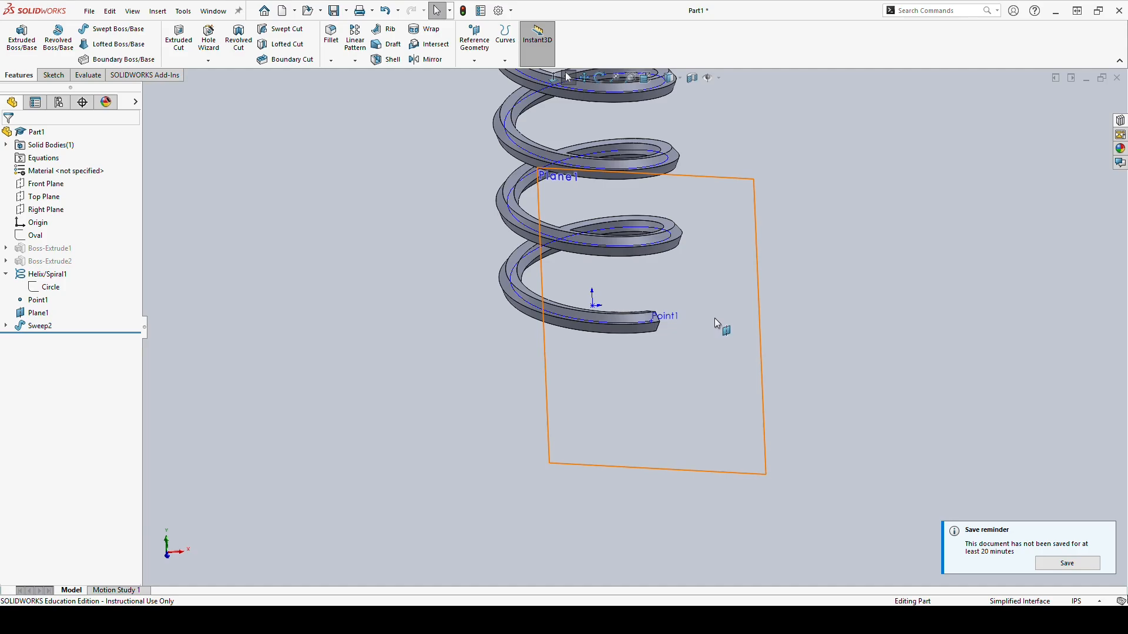
Inspect the starting end of the hexagonal sweep and delete the sweep feature, keeping its profile sketch.
{"action": "middle_click_drag", "start_coordinate": [714, 319], "coordinate": [610, 374]}
{"action": "scroll", "coordinate": [666, 302], "scroll_direction": "down", "scroll_amount": 4}
{"action": "middle_click_drag", "start_coordinate": [689, 288], "coordinate": [766, 347]}
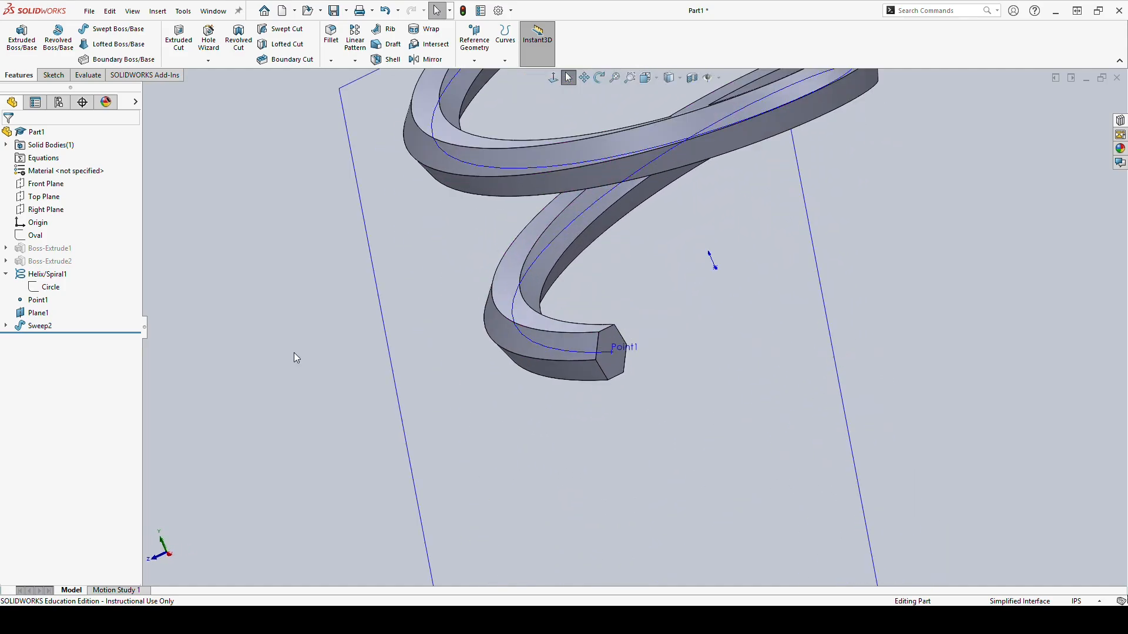
{"action": "right_click", "coordinate": [57, 331]}
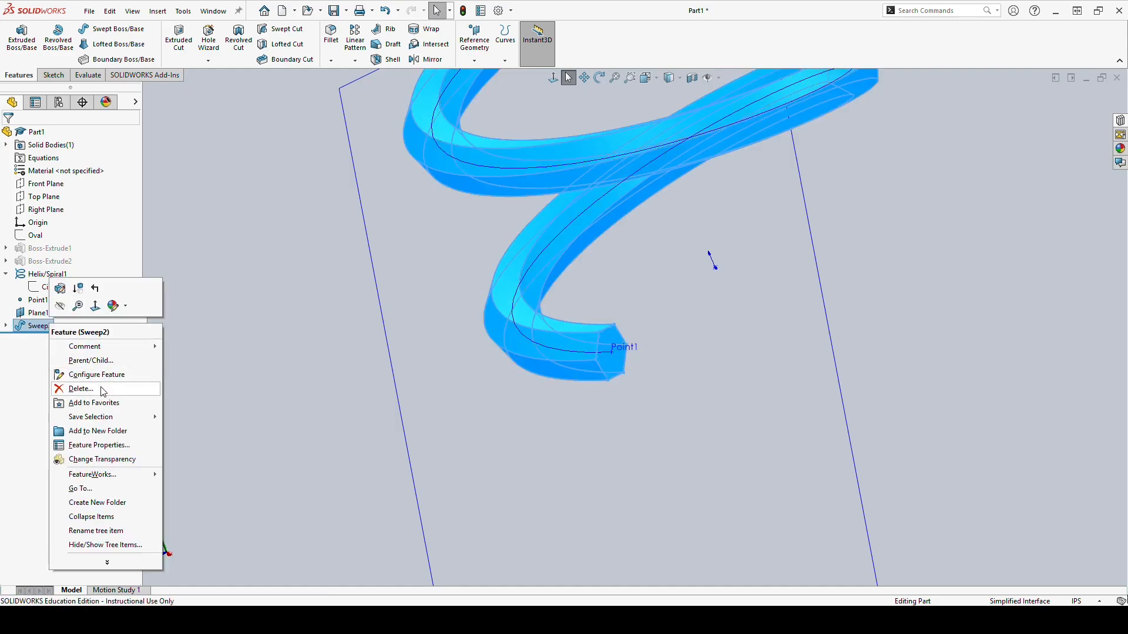
{"action": "left_click", "coordinate": [75, 385]}
{"action": "left_click", "coordinate": [627, 291]}
{"action": "left_click", "coordinate": [676, 322]}
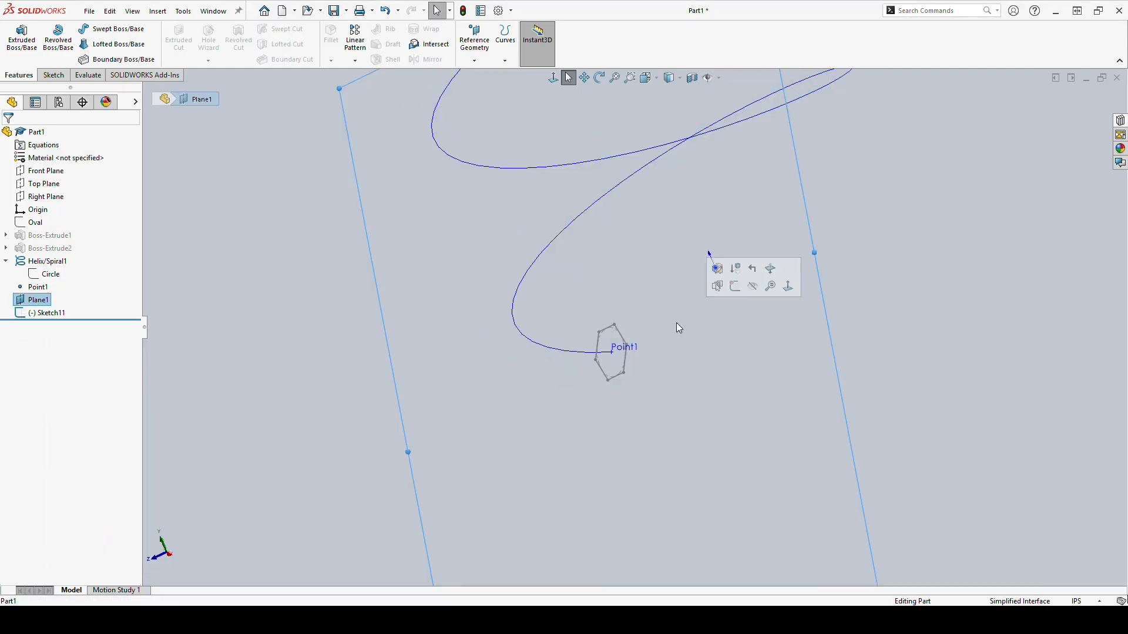
{"action": "left_click", "coordinate": [894, 361]}
Start a new reference plane with the helix start point as its coincident first reference.
{"action": "scroll", "coordinate": [836, 334], "scroll_direction": "up", "scroll_amount": 5}
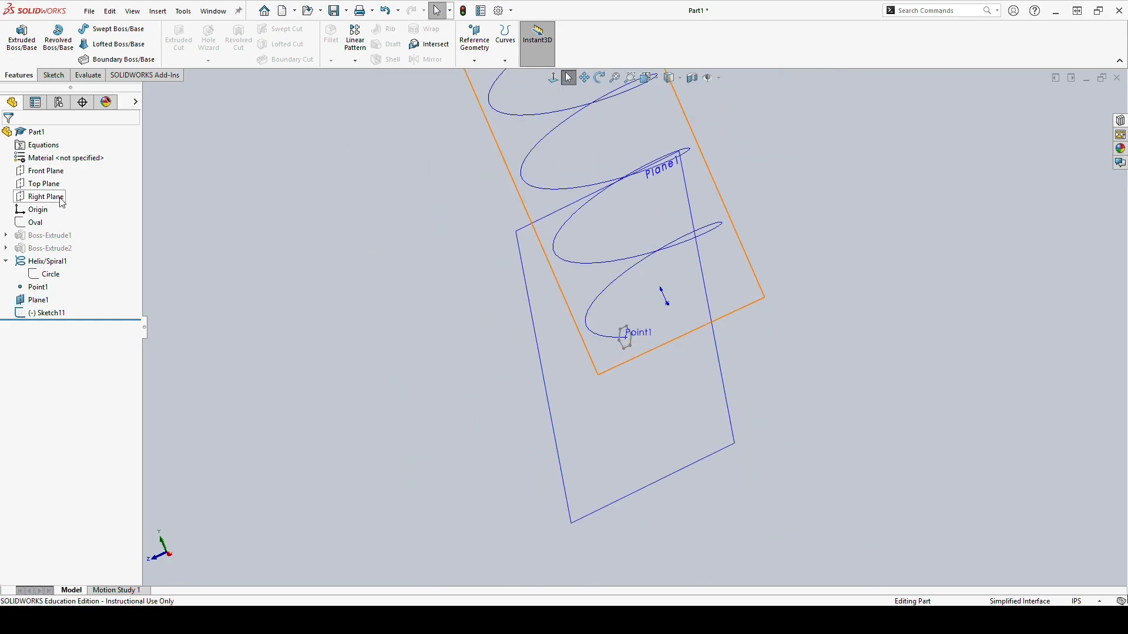
{"action": "middle_click_drag", "start_coordinate": [488, 300], "coordinate": [596, 310]}
{"action": "mouse_move", "coordinate": [534, 333]}
{"action": "middle_mouse_down"}
{"action": "mouse_move", "coordinate": [536, 322]}
{"action": "mouse_move", "coordinate": [515, 324]}
{"action": "middle_mouse_up"}
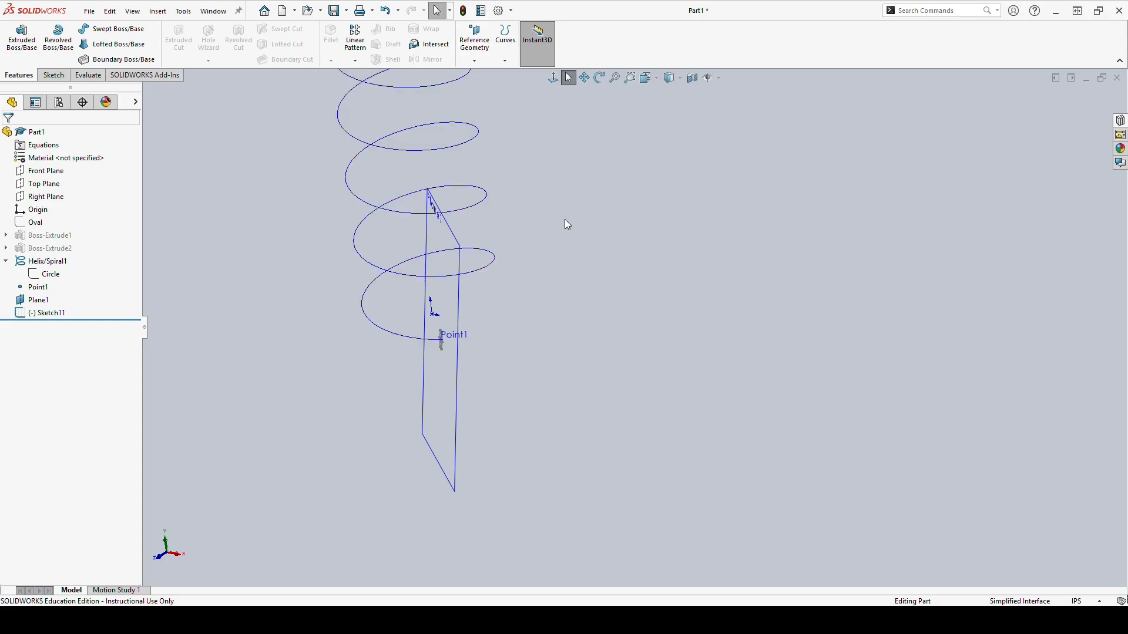
{"action": "left_click", "coordinate": [490, 61]}
{"action": "left_click", "coordinate": [486, 77]}
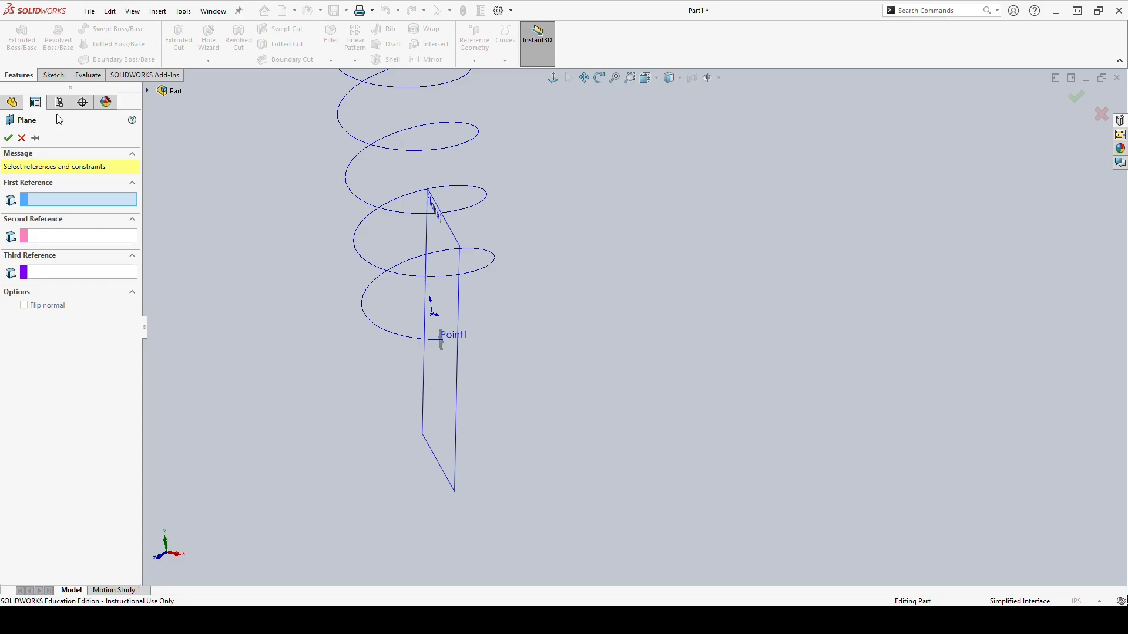
{"action": "scroll", "coordinate": [455, 346], "scroll_direction": "down", "scroll_amount": 8}
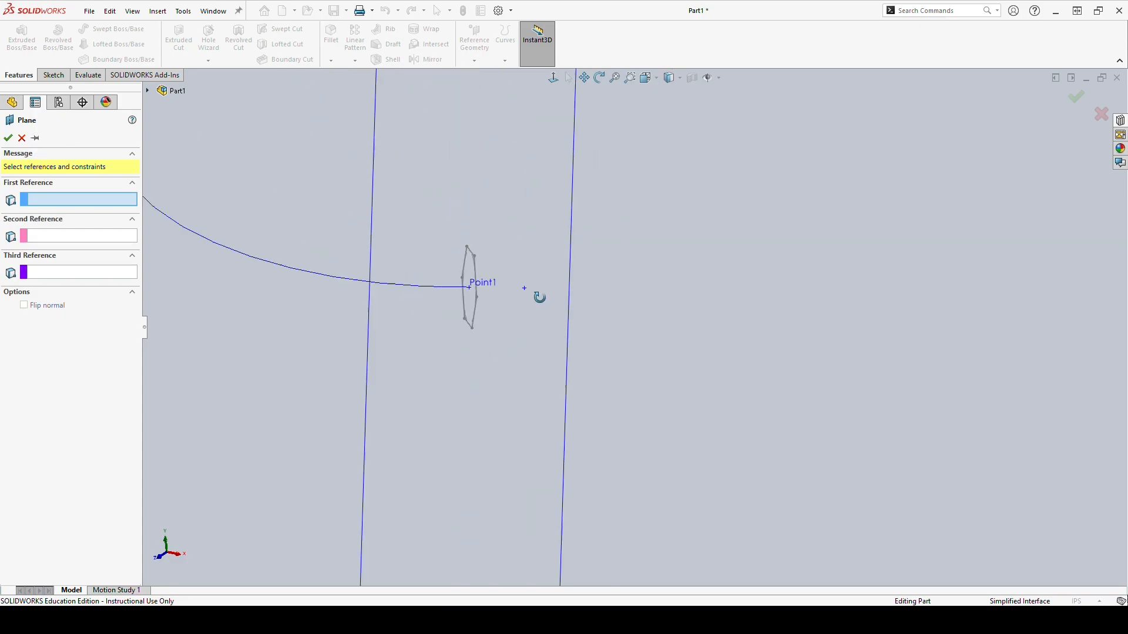
{"action": "left_click", "coordinate": [391, 288]}
{"action": "scroll", "coordinate": [387, 284], "scroll_direction": "up", "scroll_amount": 6}
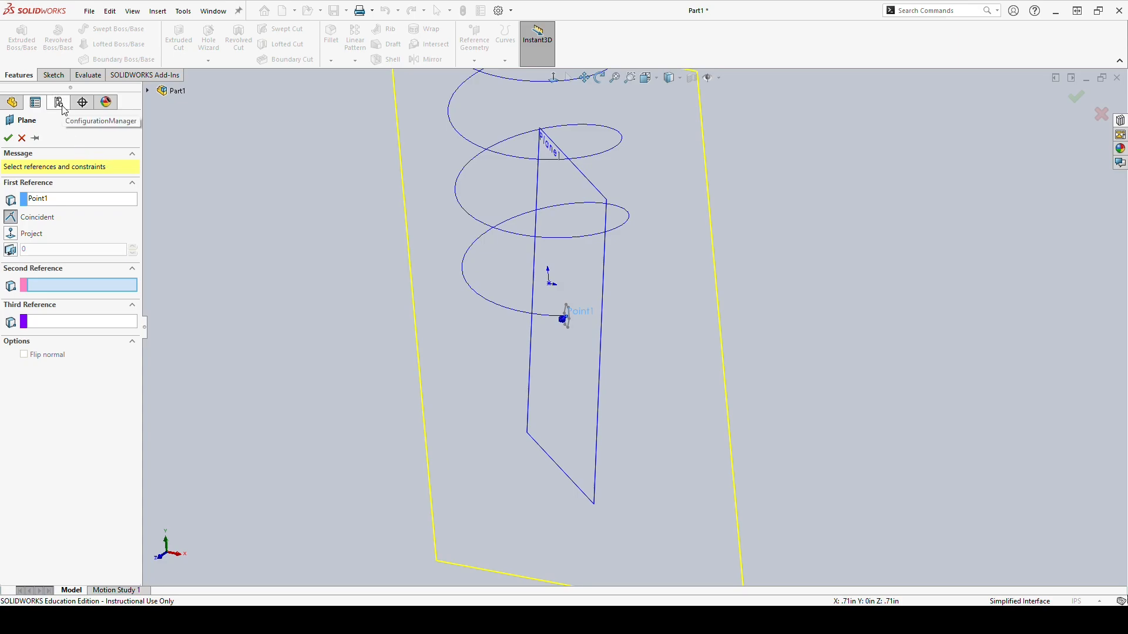
Add the Top Plane as the second reference and make the new plane perpendicular to it.
{"action": "left_click", "coordinate": [148, 90]}
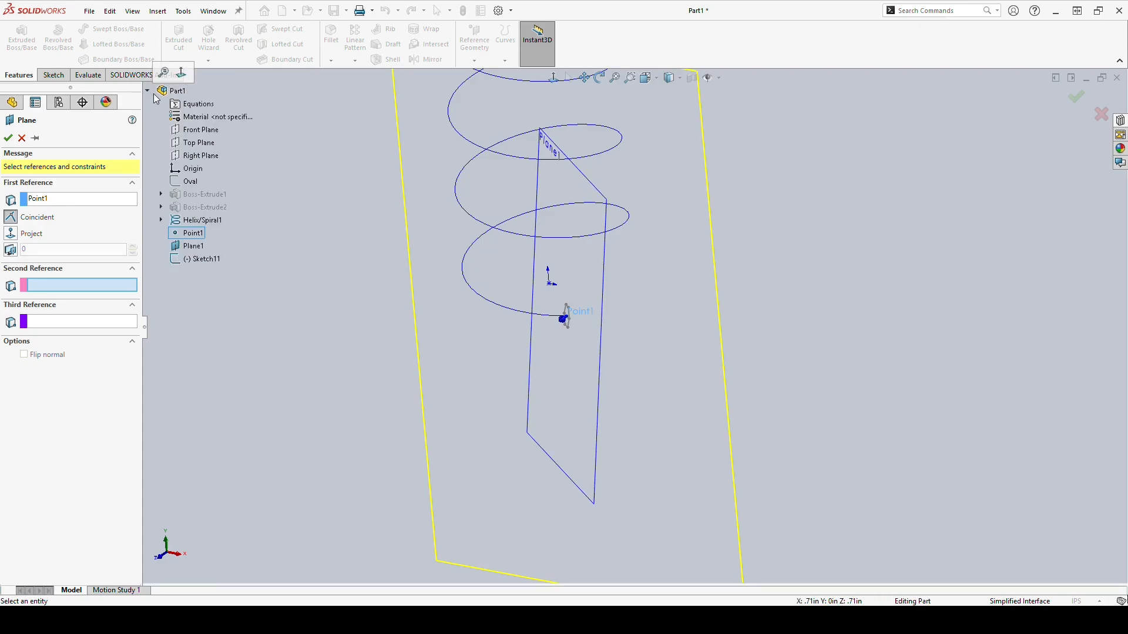
{"action": "left_click", "coordinate": [193, 142]}
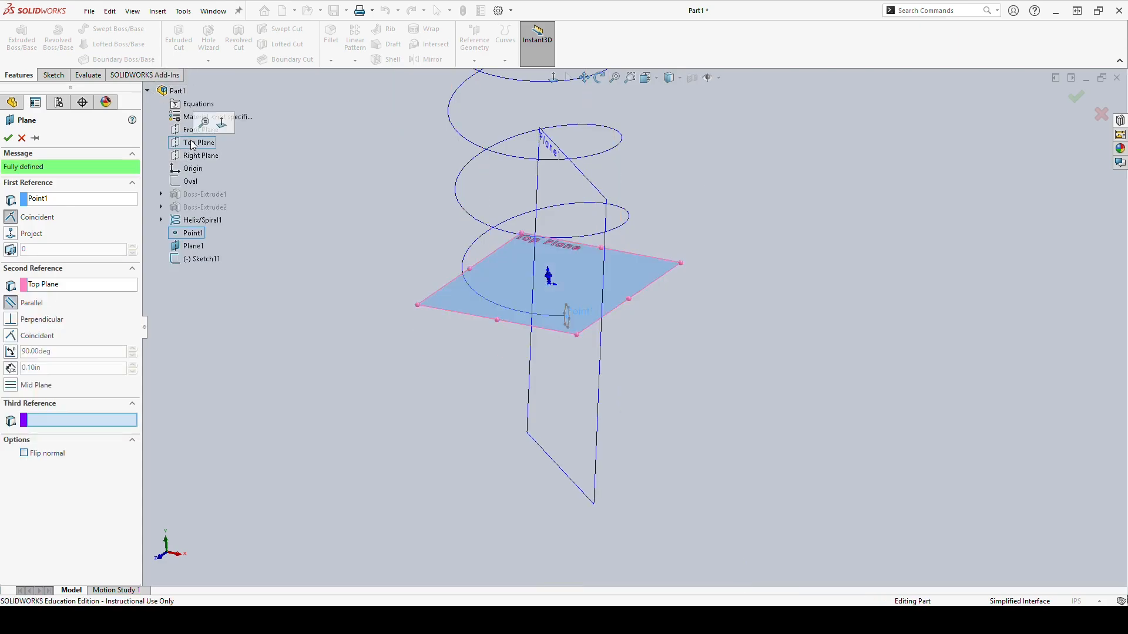
{"action": "left_click", "coordinate": [14, 323]}
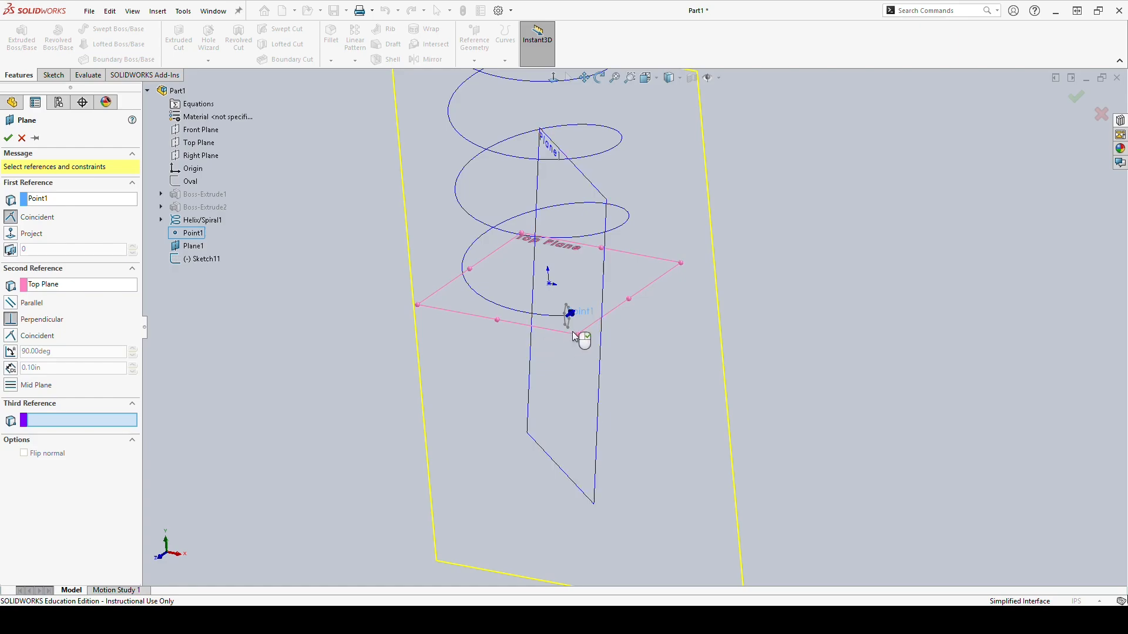
Add the origin as the coincident third reference and create the plane.
{"action": "mouse_move", "coordinate": [572, 333]}
{"action": "middle_mouse_down"}
{"action": "mouse_move", "coordinate": [576, 323]}
{"action": "mouse_move", "coordinate": [582, 357]}
{"action": "mouse_move", "coordinate": [580, 347]}
{"action": "middle_mouse_up"}
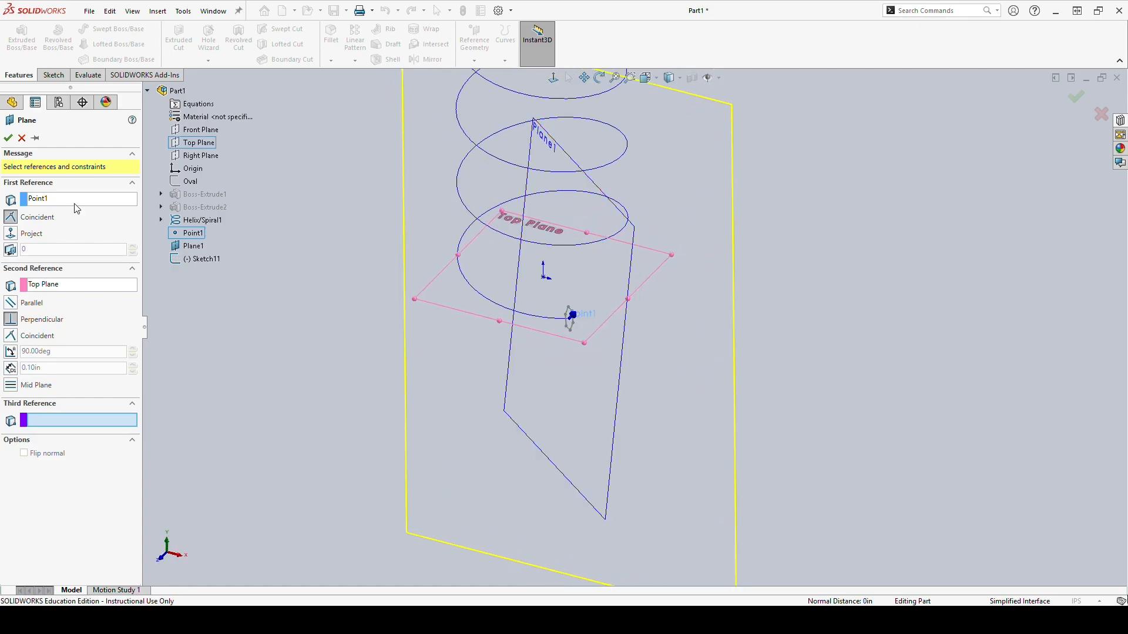
{"action": "left_click", "coordinate": [190, 169]}
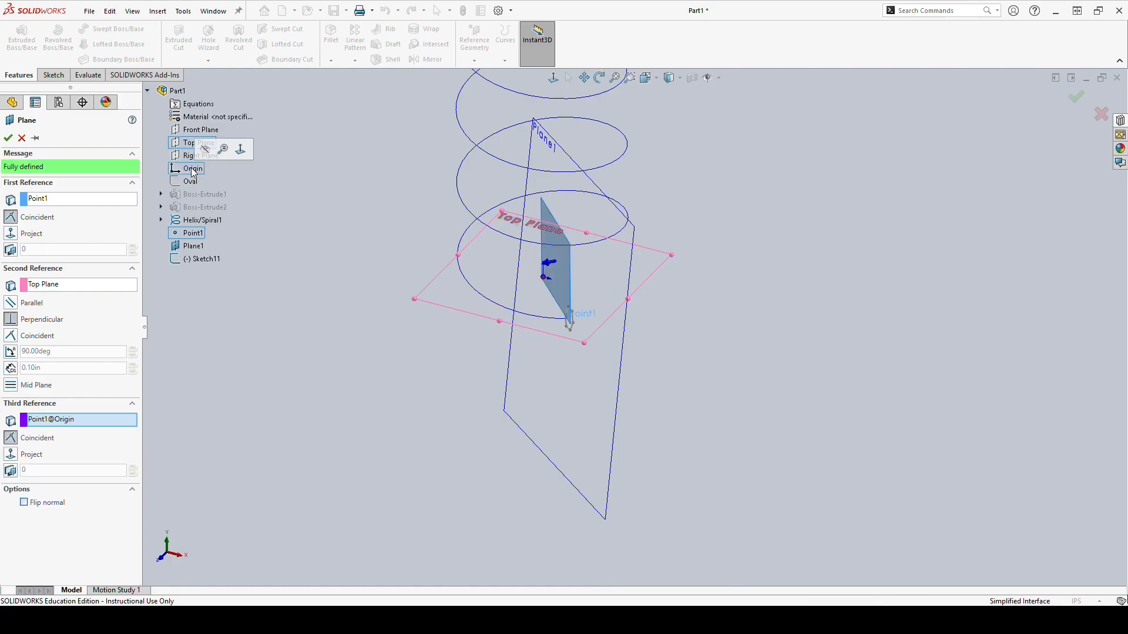
{"action": "middle_click_drag", "start_coordinate": [595, 346], "coordinate": [572, 330]}
{"action": "scroll", "coordinate": [632, 358], "scroll_direction": "down", "scroll_amount": 5}
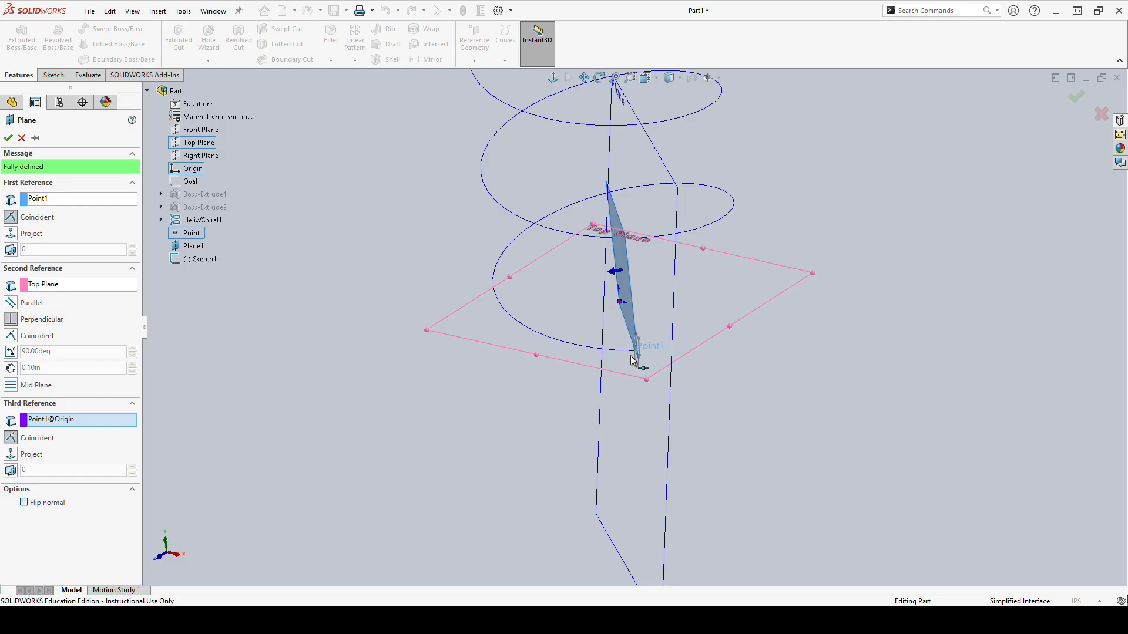
{"action": "left_click", "coordinate": [8, 138]}
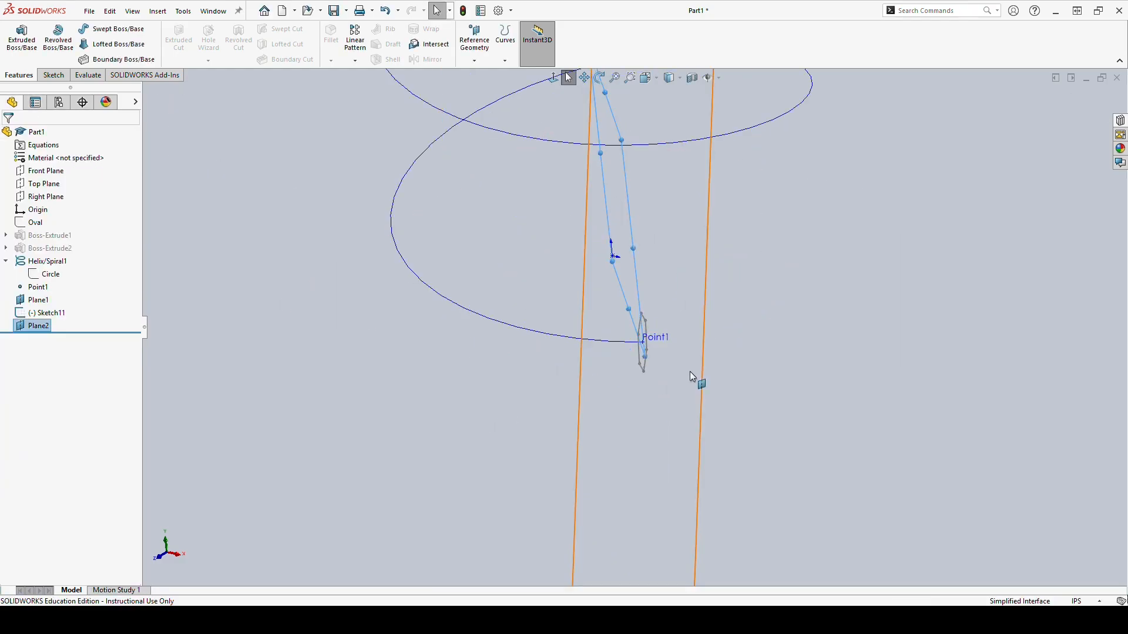
On the new plane through the origin, sketch a six-sided polygon centred on the helix start point, about 0.24 in across, matching the first hexagon's corner.
{"action": "scroll", "coordinate": [722, 373], "scroll_direction": "down", "scroll_amount": 3}
{"action": "middle_click_drag", "start_coordinate": [740, 364], "coordinate": [746, 364]}
{"action": "scroll", "coordinate": [569, 295], "scroll_direction": "up", "scroll_amount": 3}
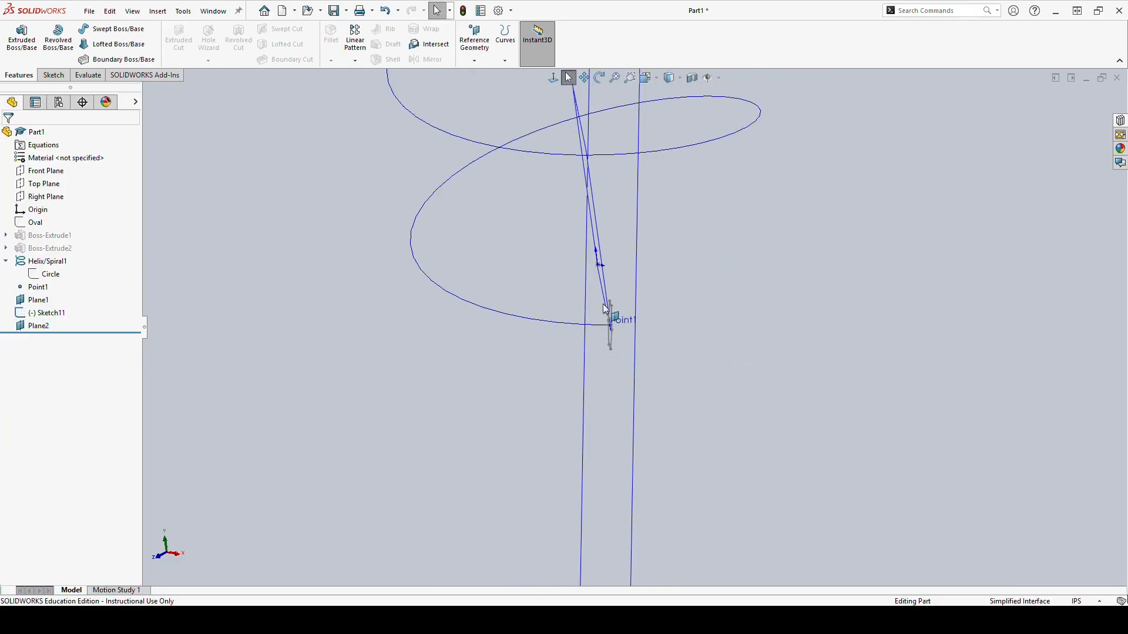
{"action": "middle_click_drag", "start_coordinate": [580, 299], "coordinate": [647, 291]}
{"action": "left_click", "coordinate": [607, 190]}
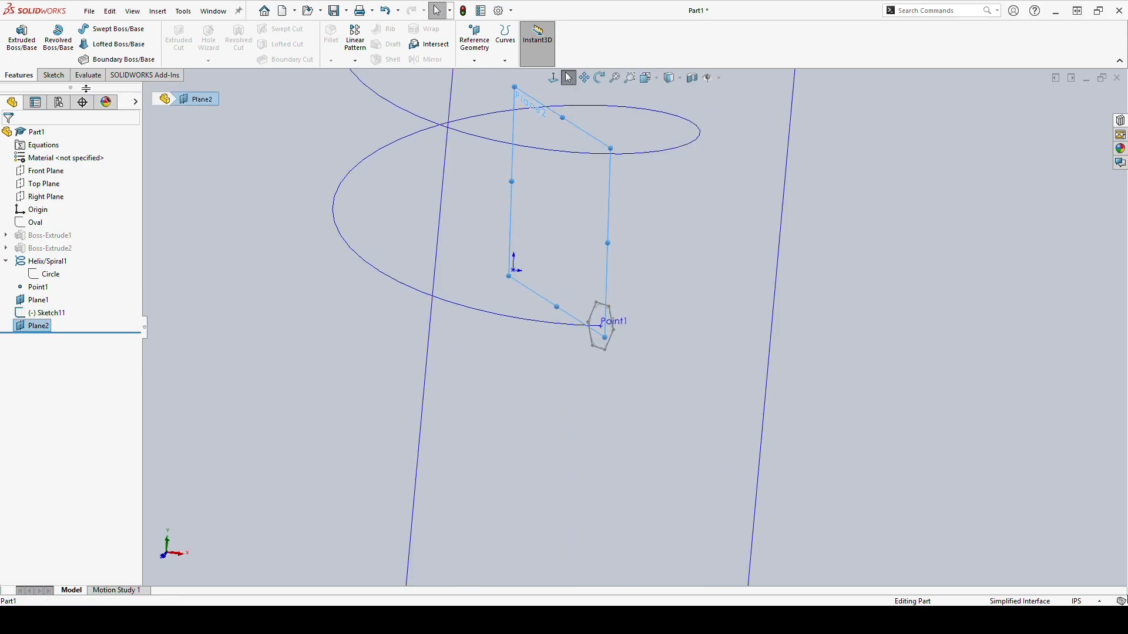
{"action": "left_click", "coordinate": [54, 76]}
{"action": "left_click", "coordinate": [16, 37]}
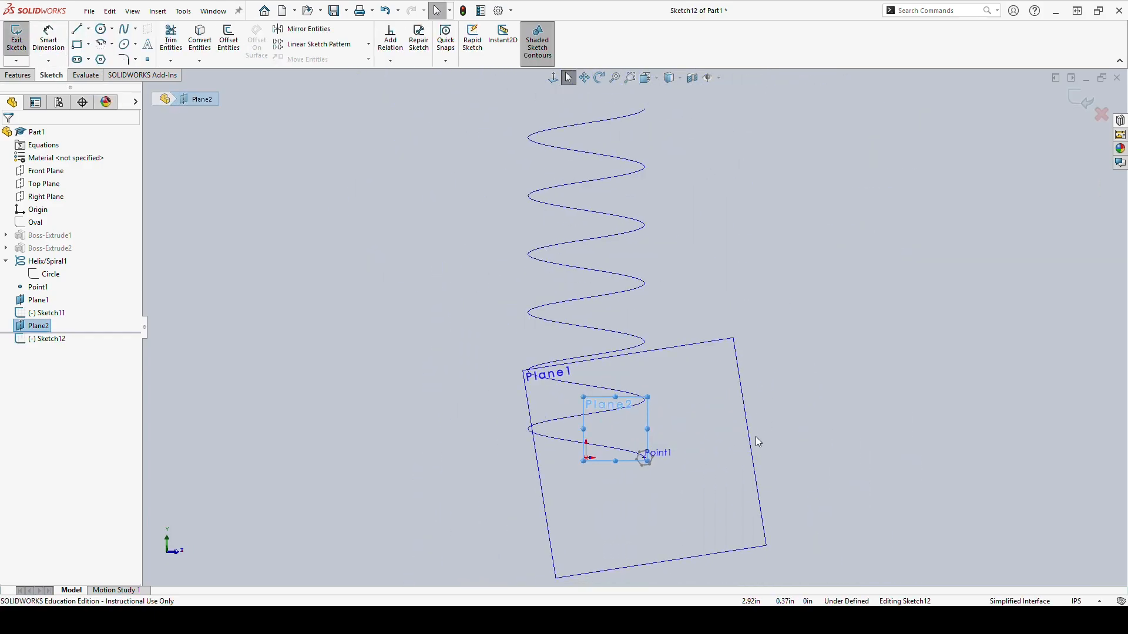
{"action": "left_click", "coordinate": [101, 60]}
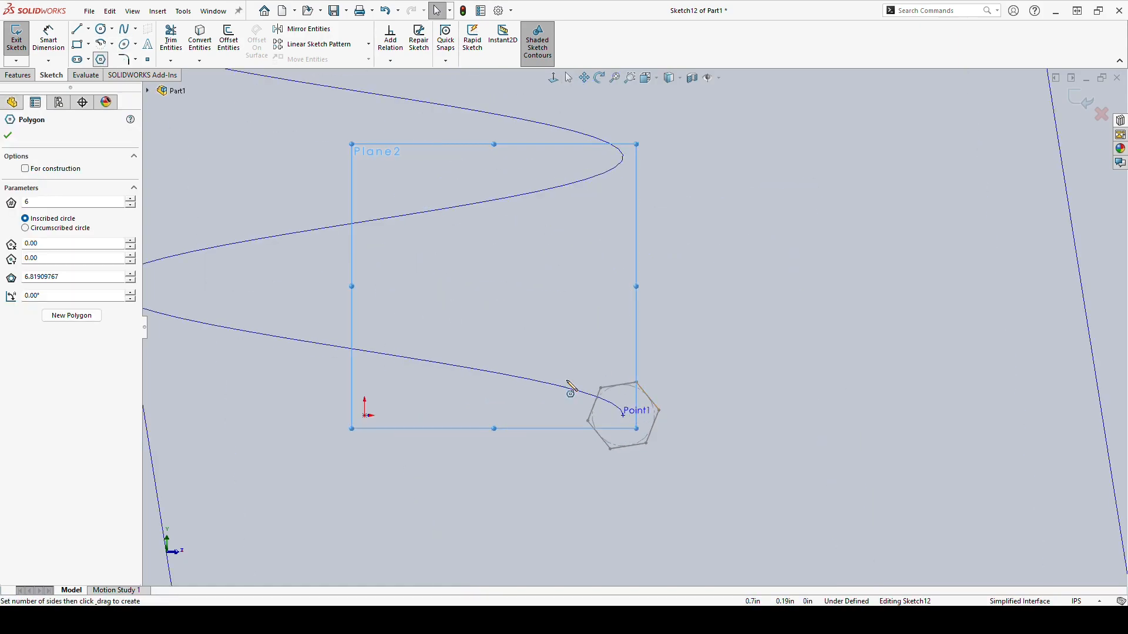
{"action": "left_click", "coordinate": [623, 415]}
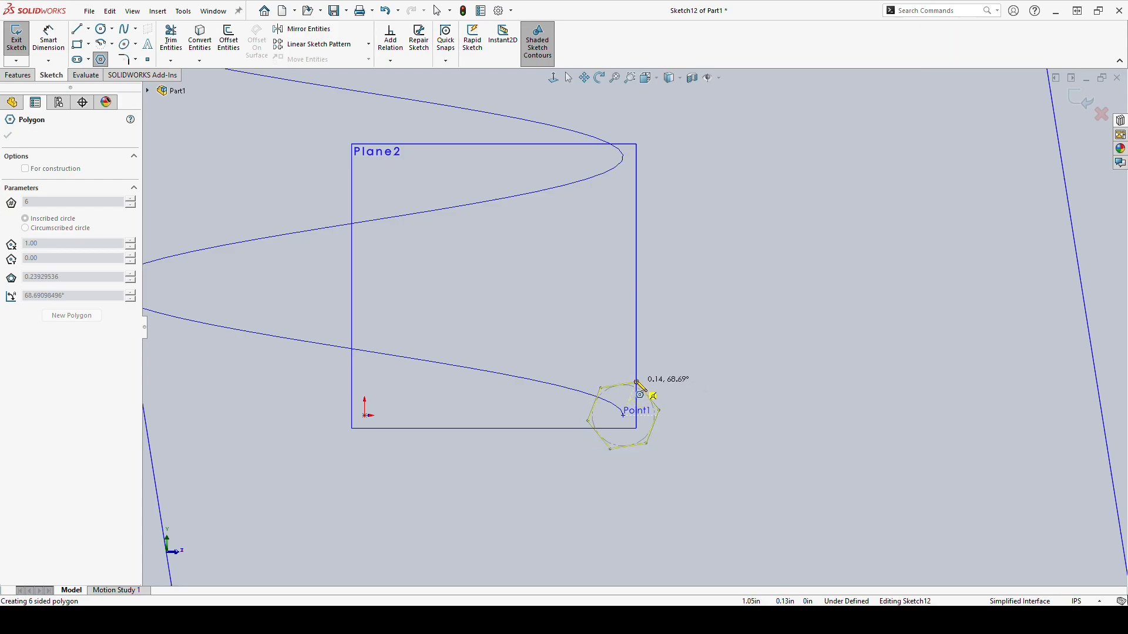
{"action": "scroll", "coordinate": [650, 403], "scroll_direction": "up", "scroll_amount": 1}
{"action": "scroll", "coordinate": [646, 411], "scroll_direction": "down", "scroll_amount": 4}
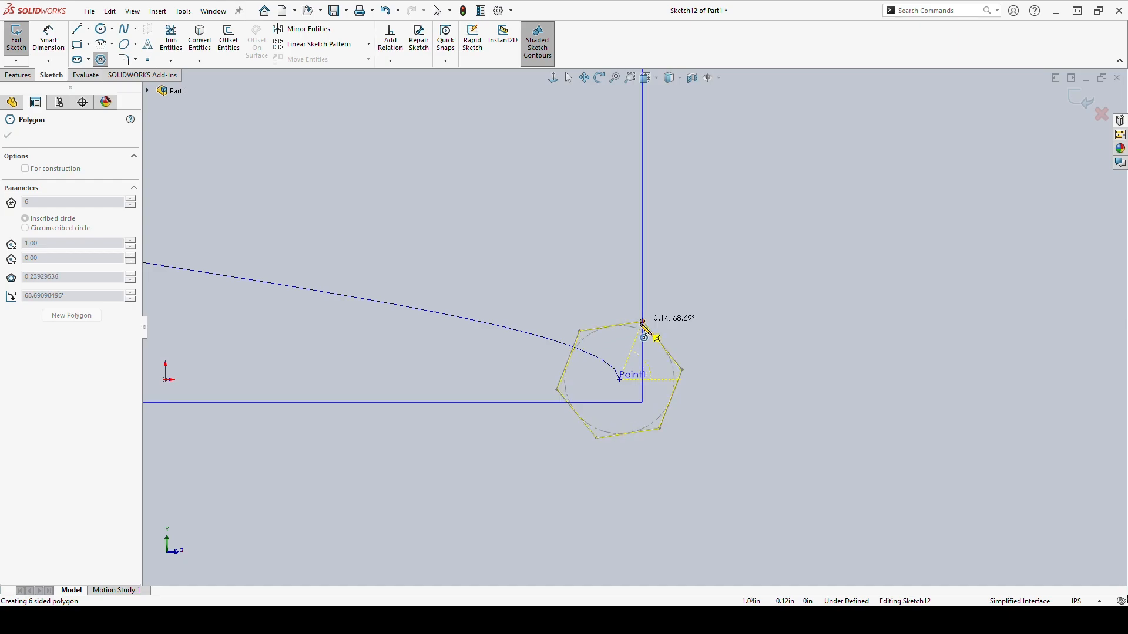
{"action": "left_click", "coordinate": [643, 322]}
{"action": "key", "text": "Escape"}
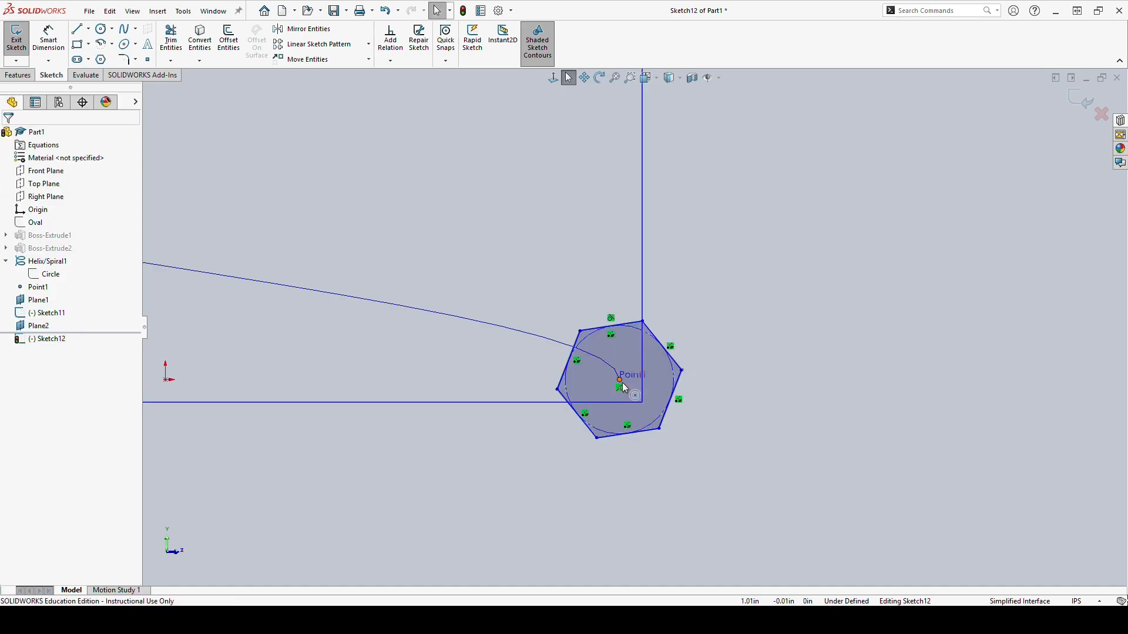
Compare the orientation of the two hexagon sketches around the helix start point, and exit the sketch.
{"action": "middle_click_drag", "start_coordinate": [622, 383], "coordinate": [537, 437]}
{"action": "scroll", "coordinate": [481, 463], "scroll_direction": "down", "scroll_amount": 4}
{"action": "scroll", "coordinate": [526, 369], "scroll_direction": "down", "scroll_amount": 4}
{"action": "mouse_move", "coordinate": [589, 378]}
{"action": "middle_mouse_down"}
{"action": "mouse_move", "coordinate": [576, 366]}
{"action": "mouse_move", "coordinate": [361, 371]}
{"action": "middle_mouse_up"}
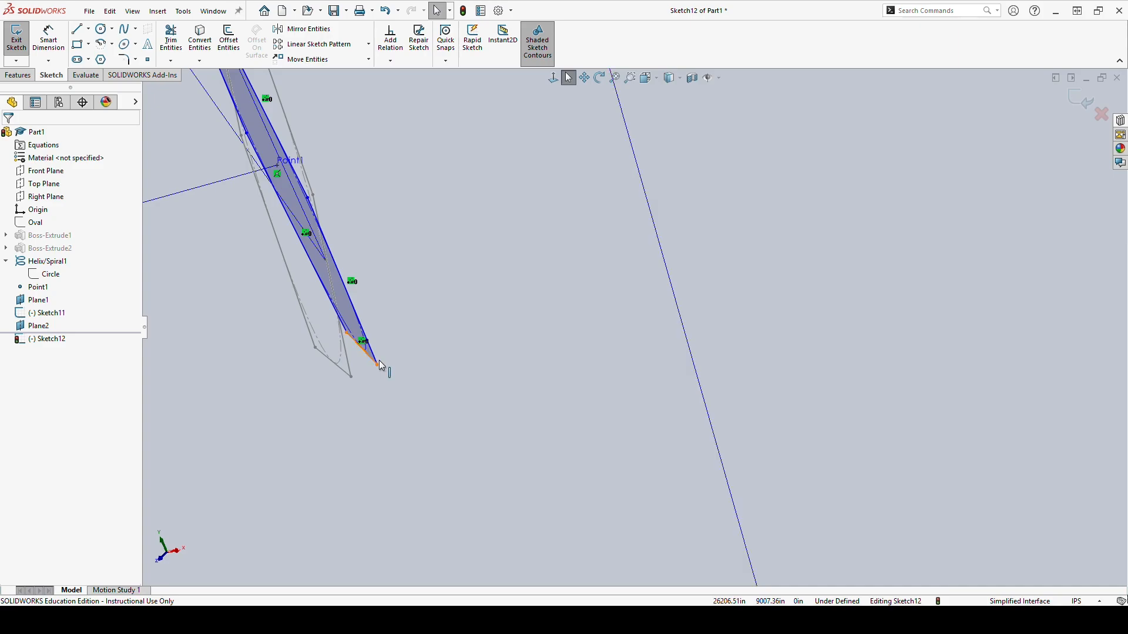
{"action": "scroll", "coordinate": [379, 361], "scroll_direction": "up", "scroll_amount": 5}
{"action": "middle_click_drag", "start_coordinate": [452, 344], "coordinate": [518, 273]}
{"action": "scroll", "coordinate": [518, 274], "scroll_direction": "up", "scroll_amount": 4}
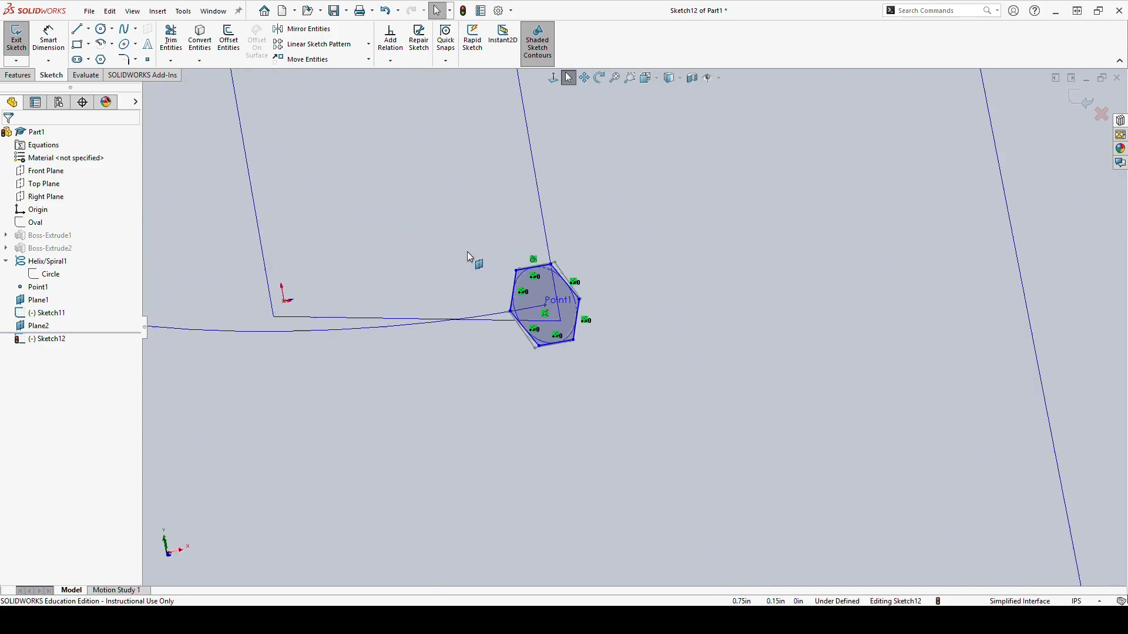
{"action": "left_click", "coordinate": [21, 43]}
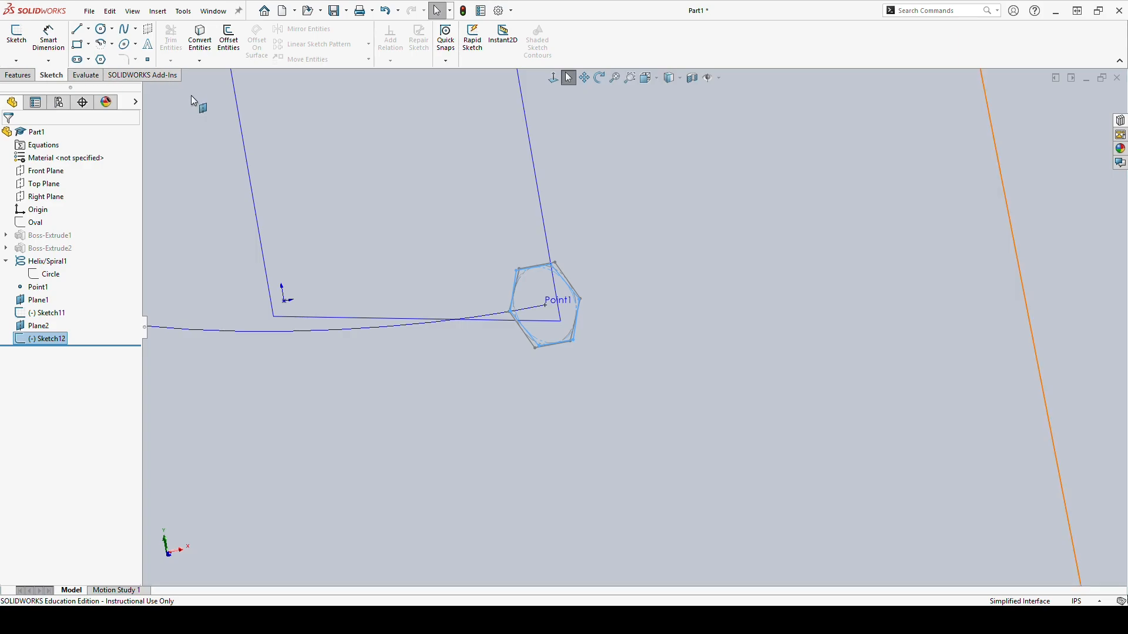
Sweep the hexagon sketch on the plane through the origin along the helix as a solid Swept Boss/Base.
{"action": "mouse_move", "coordinate": [1018, 264]}
{"action": "middle_mouse_down"}
{"action": "mouse_move", "coordinate": [576, 262]}
{"action": "mouse_move", "coordinate": [609, 320]}
{"action": "mouse_move", "coordinate": [548, 266]}
{"action": "mouse_move", "coordinate": [535, 276]}
{"action": "middle_mouse_up"}
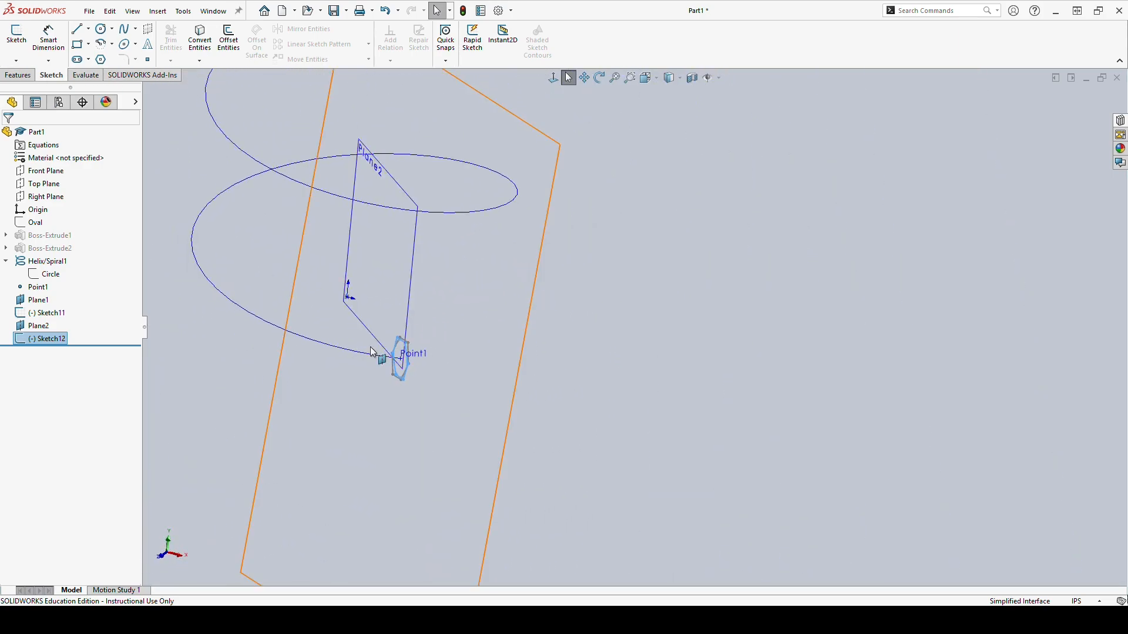
{"action": "scroll", "coordinate": [381, 355], "scroll_direction": "down", "scroll_amount": 4}
{"action": "scroll", "coordinate": [445, 331], "scroll_direction": "up", "scroll_amount": 1}
{"action": "middle_click_drag", "start_coordinate": [445, 331], "coordinate": [451, 276]}
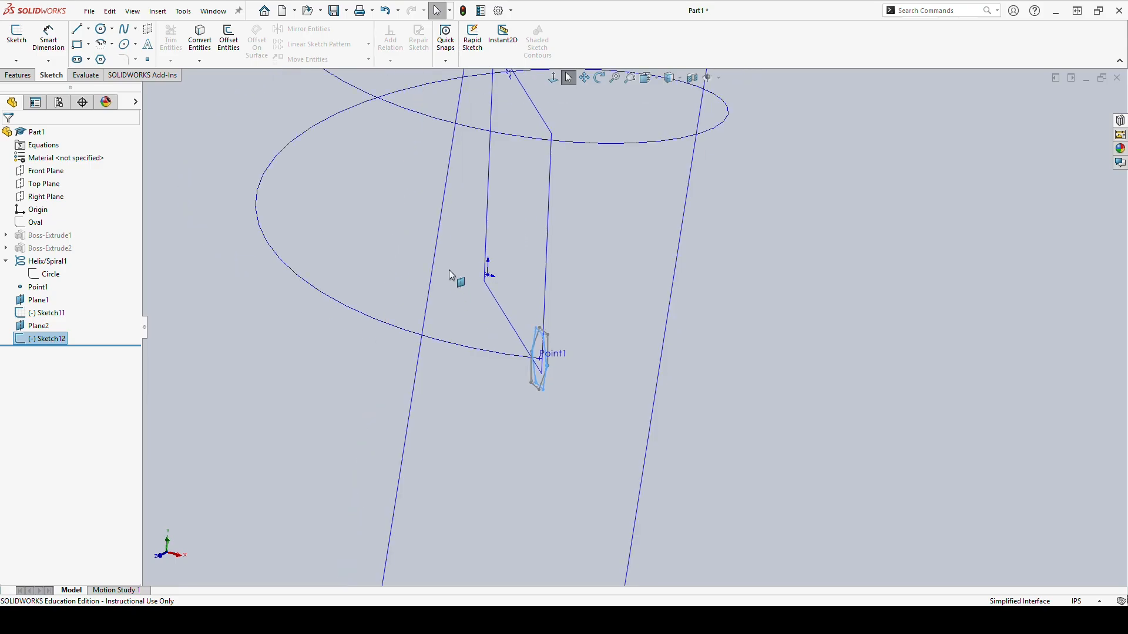
{"action": "left_click", "coordinate": [18, 75]}
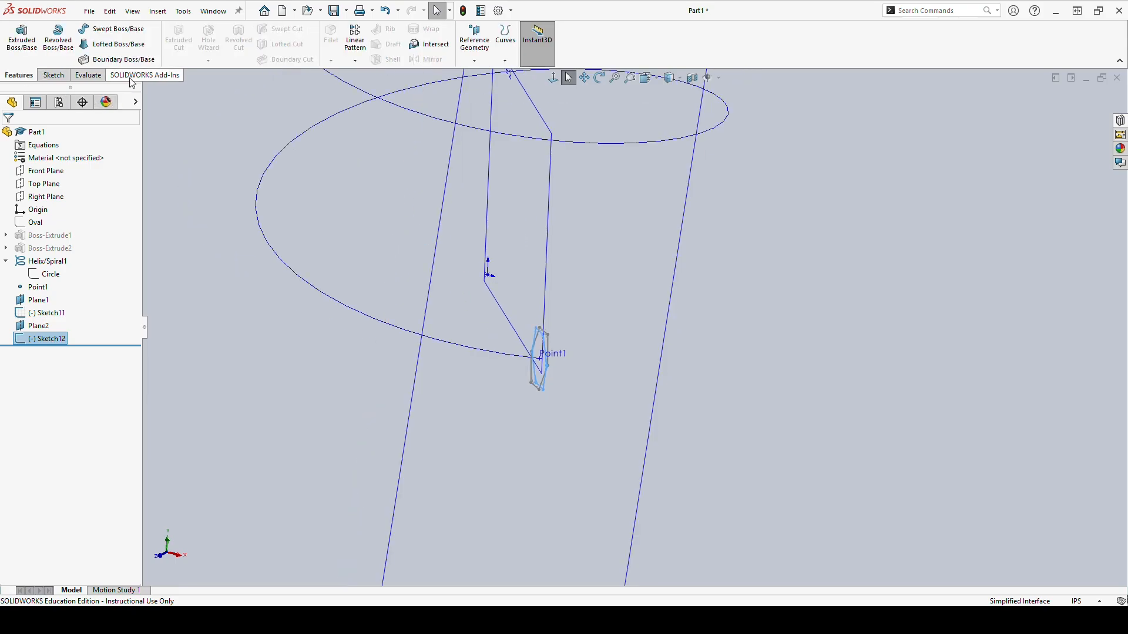
{"action": "left_click", "coordinate": [112, 29]}
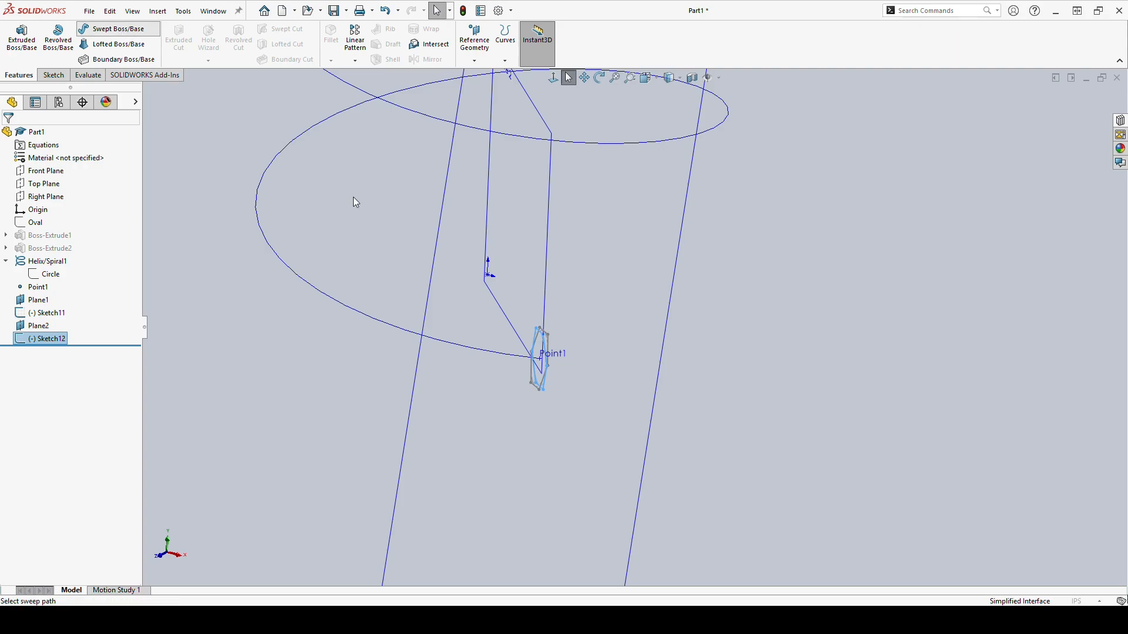
{"action": "left_click", "coordinate": [66, 220]}
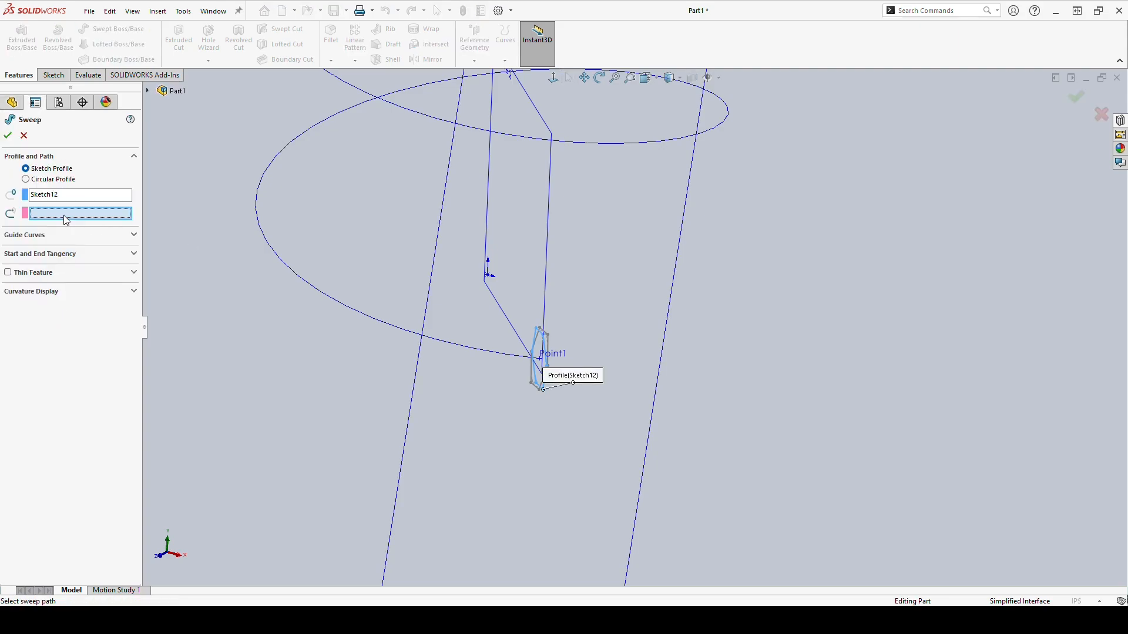
{"action": "left_click", "coordinate": [454, 348]}
{"action": "scroll", "coordinate": [590, 350], "scroll_direction": "up", "scroll_amount": 4}
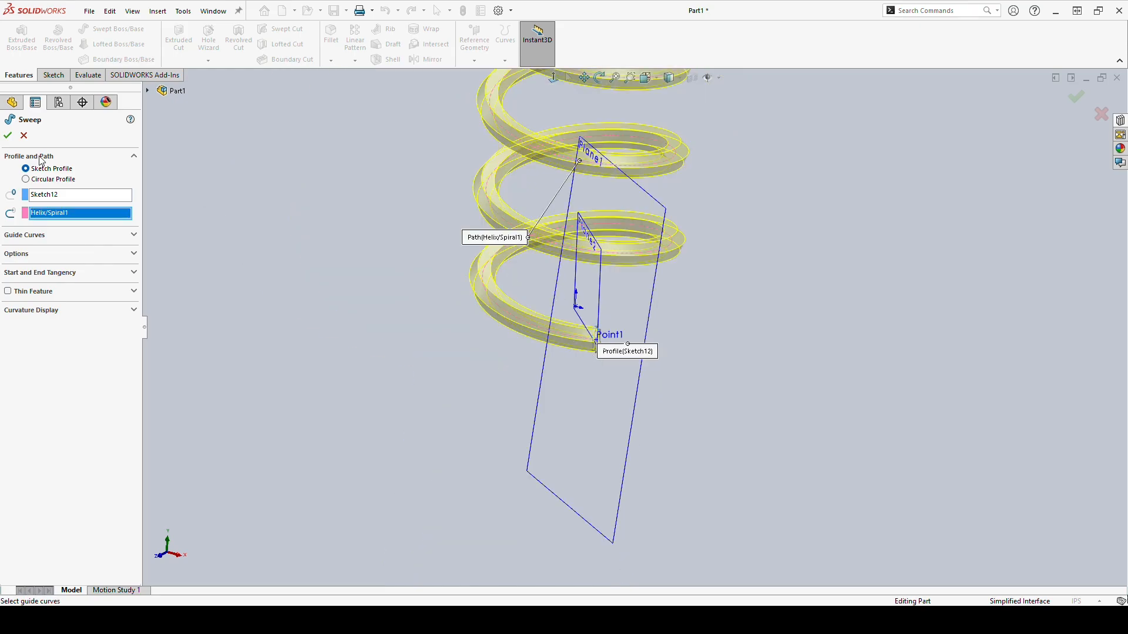
{"action": "left_click", "coordinate": [8, 136]}
{"action": "scroll", "coordinate": [640, 385], "scroll_direction": "down", "scroll_amount": 4}
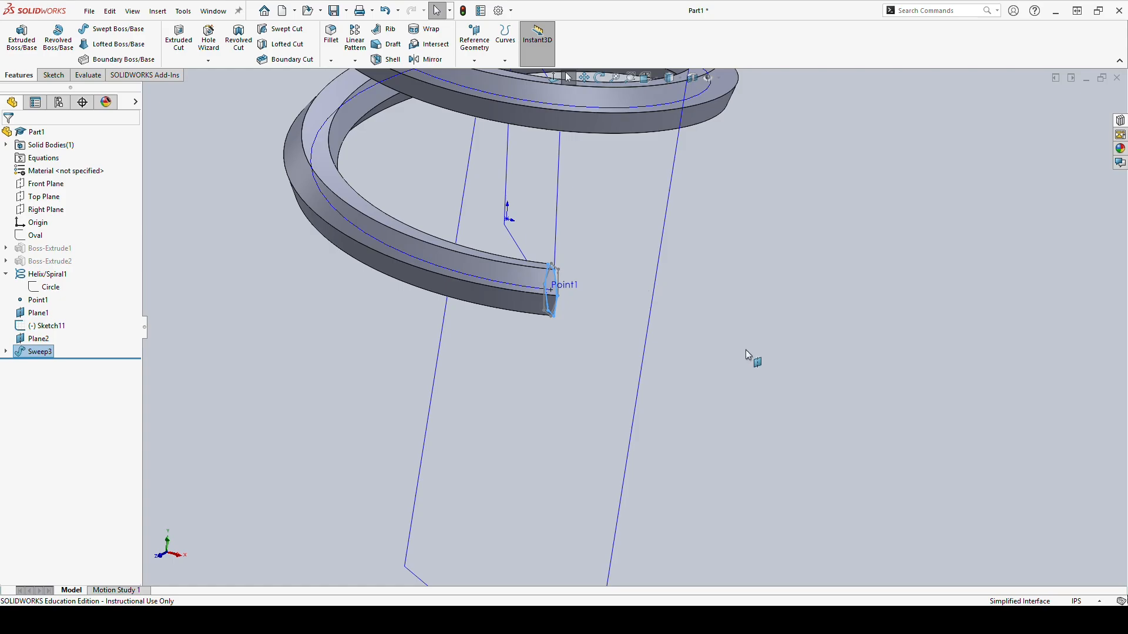
Examine both ends of the swept coil and compare its start face with the hexagon sketch on the curve-perpendicular plane.
{"action": "left_click", "coordinate": [746, 350]}
{"action": "scroll", "coordinate": [584, 295], "scroll_direction": "down", "scroll_amount": 6}
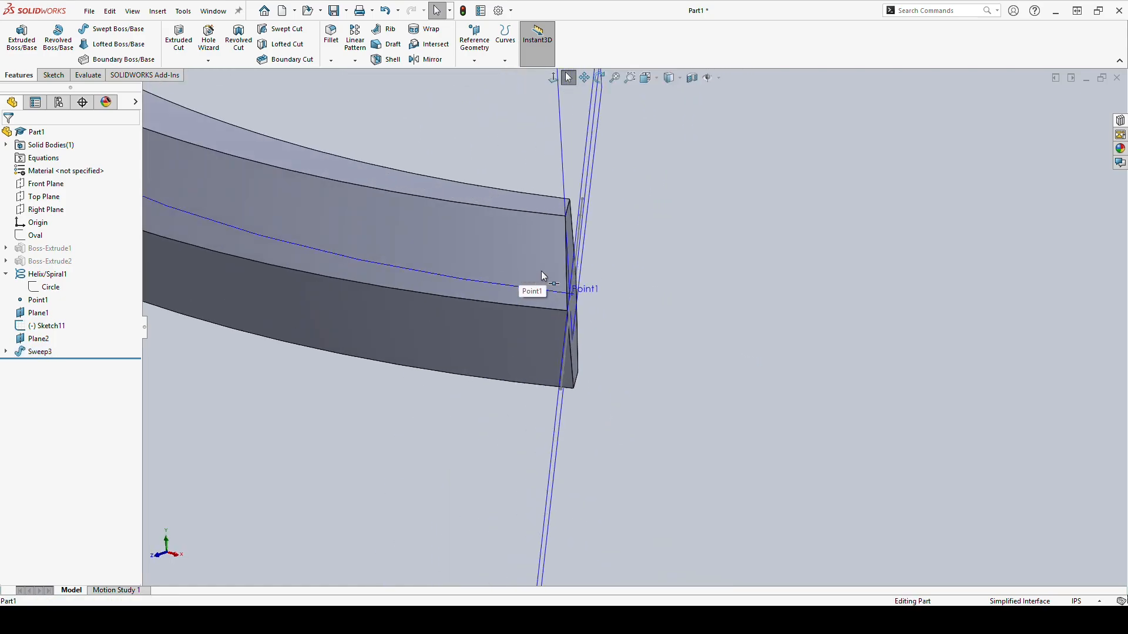
{"action": "middle_click_drag", "start_coordinate": [541, 271], "coordinate": [542, 271]}
{"action": "scroll", "coordinate": [598, 307], "scroll_direction": "up", "scroll_amount": 5}
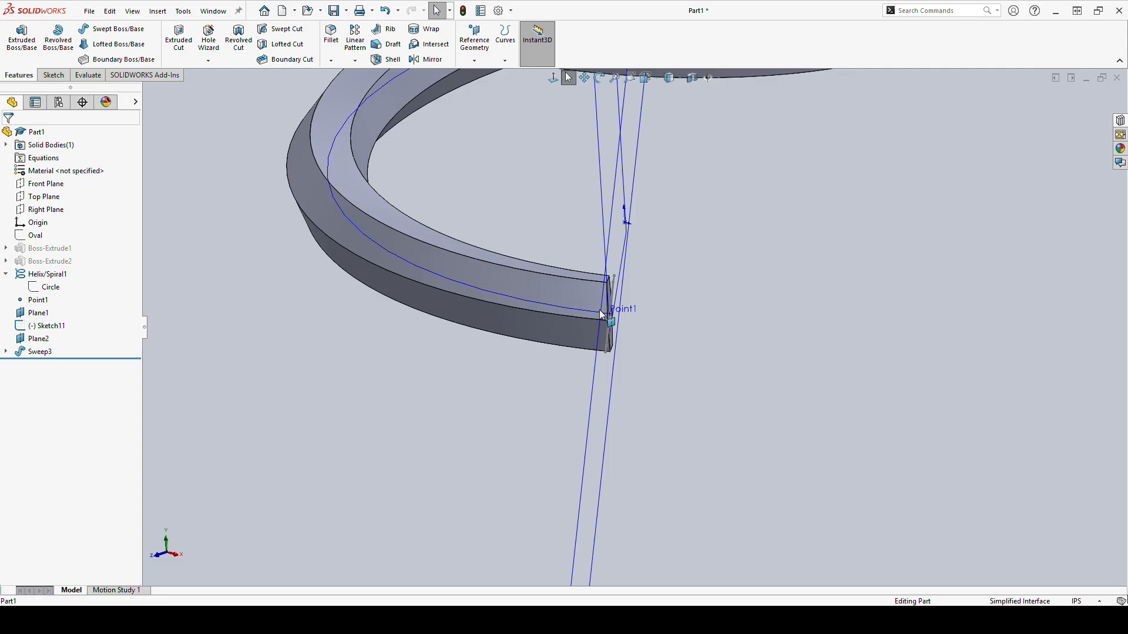
{"action": "scroll", "coordinate": [599, 309], "scroll_direction": "up", "scroll_amount": 5}
{"action": "scroll", "coordinate": [637, 228], "scroll_direction": "down", "scroll_amount": 8}
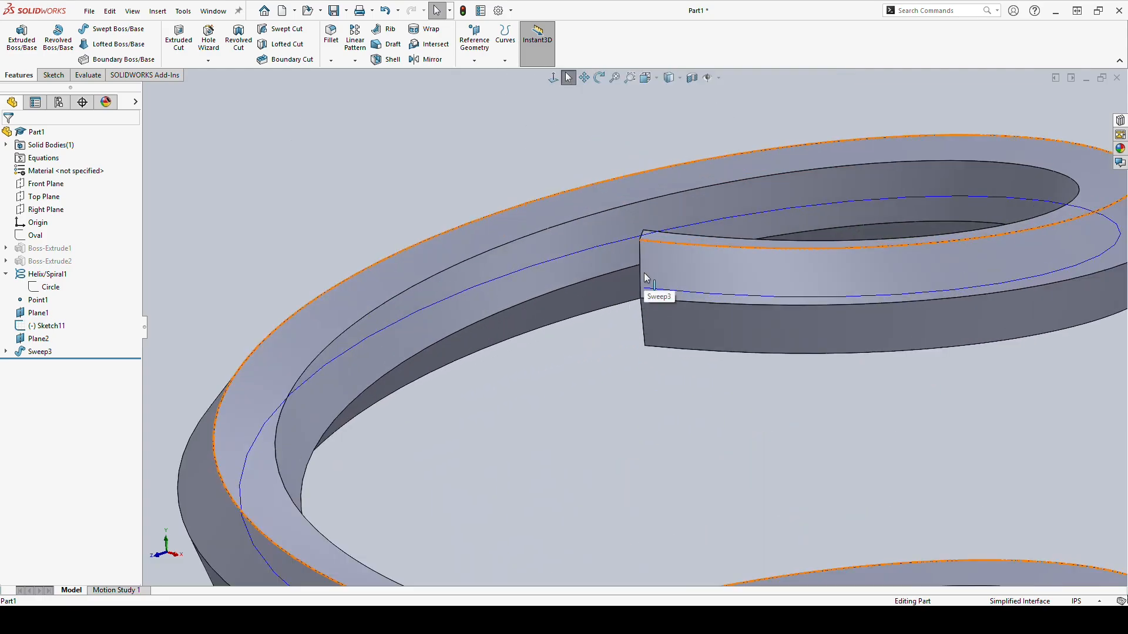
{"action": "scroll", "coordinate": [644, 272], "scroll_direction": "down", "scroll_amount": 5}
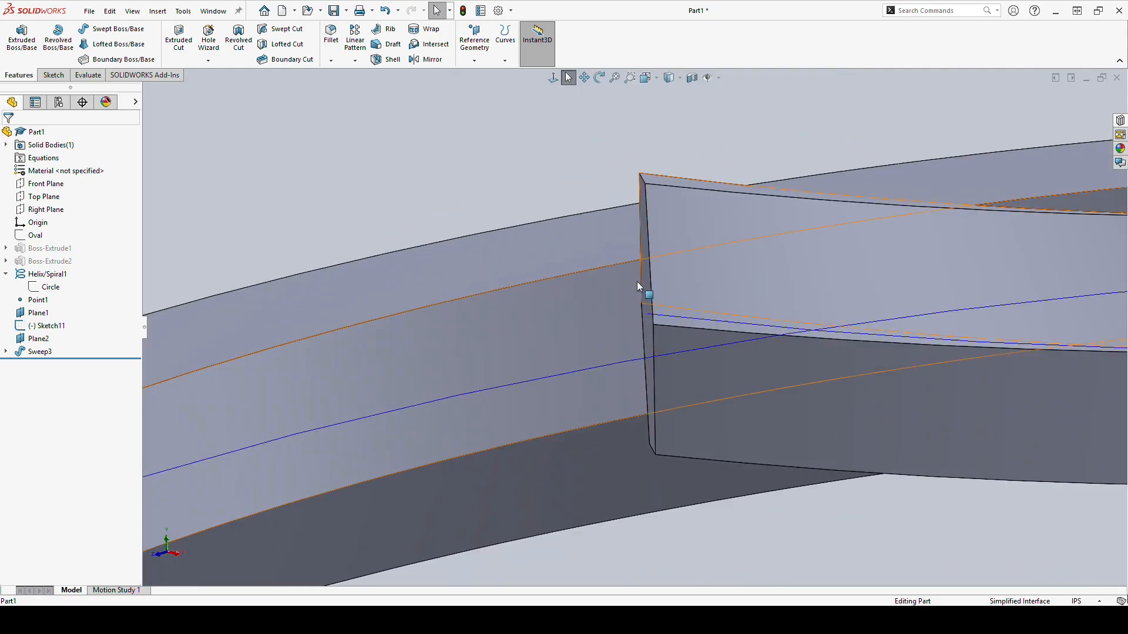
{"action": "middle_click_drag", "start_coordinate": [652, 329], "coordinate": [657, 333]}
{"action": "scroll", "coordinate": [668, 347], "scroll_direction": "up", "scroll_amount": 14}
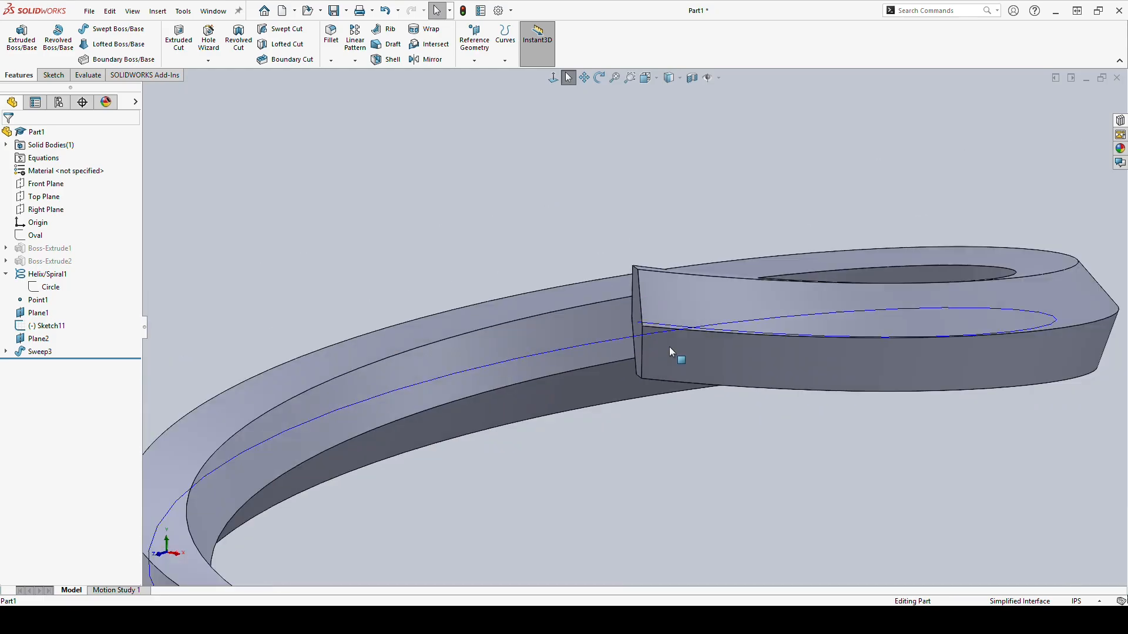
{"action": "scroll", "coordinate": [656, 492], "scroll_direction": "down", "scroll_amount": 2}
{"action": "middle_click_drag", "start_coordinate": [650, 491], "coordinate": [644, 486]}
{"action": "key", "text": "Escape"}
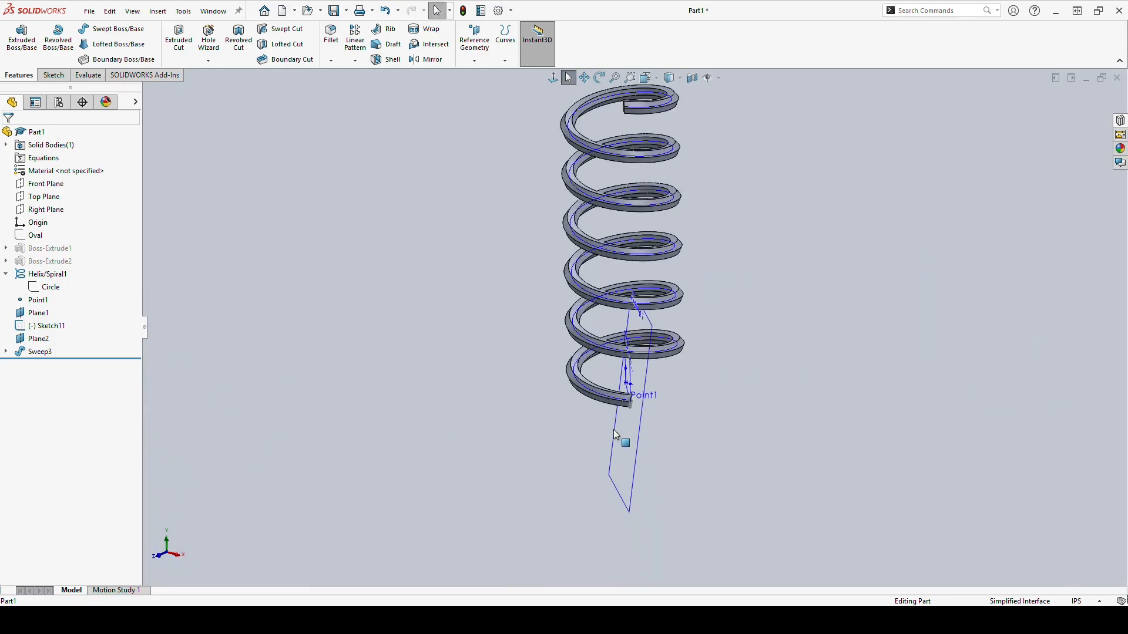
{"action": "scroll", "coordinate": [659, 321], "scroll_direction": "down", "scroll_amount": 10}
{"action": "scroll", "coordinate": [659, 322], "scroll_direction": "down", "scroll_amount": 5}
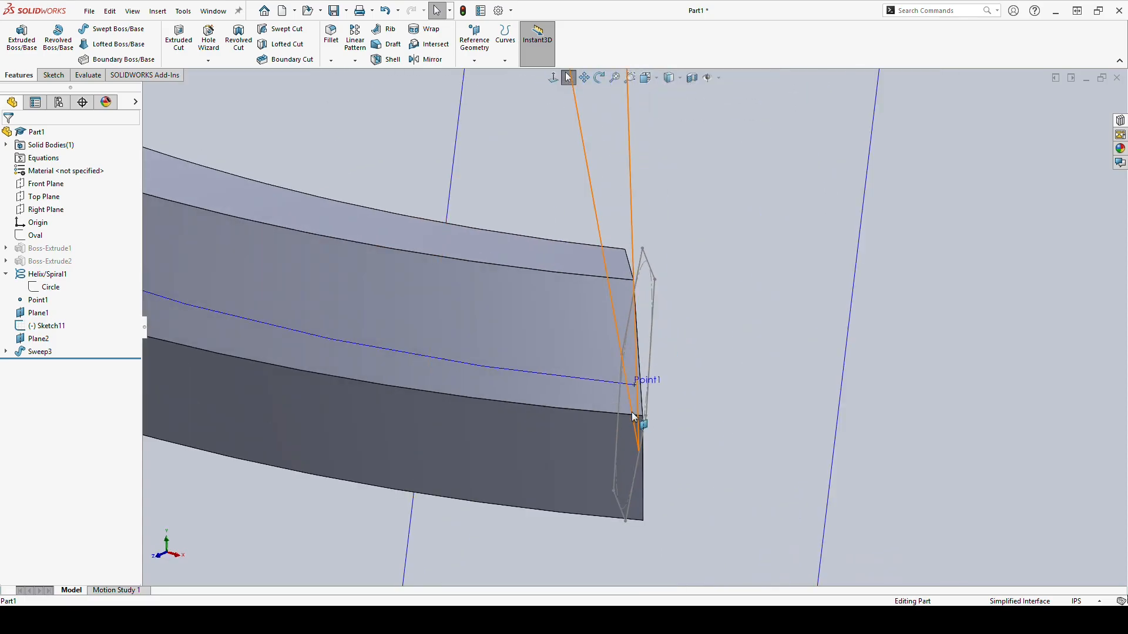
{"action": "scroll", "coordinate": [678, 385], "scroll_direction": "up", "scroll_amount": 5}
{"action": "scroll", "coordinate": [683, 360], "scroll_direction": "up", "scroll_amount": 2}
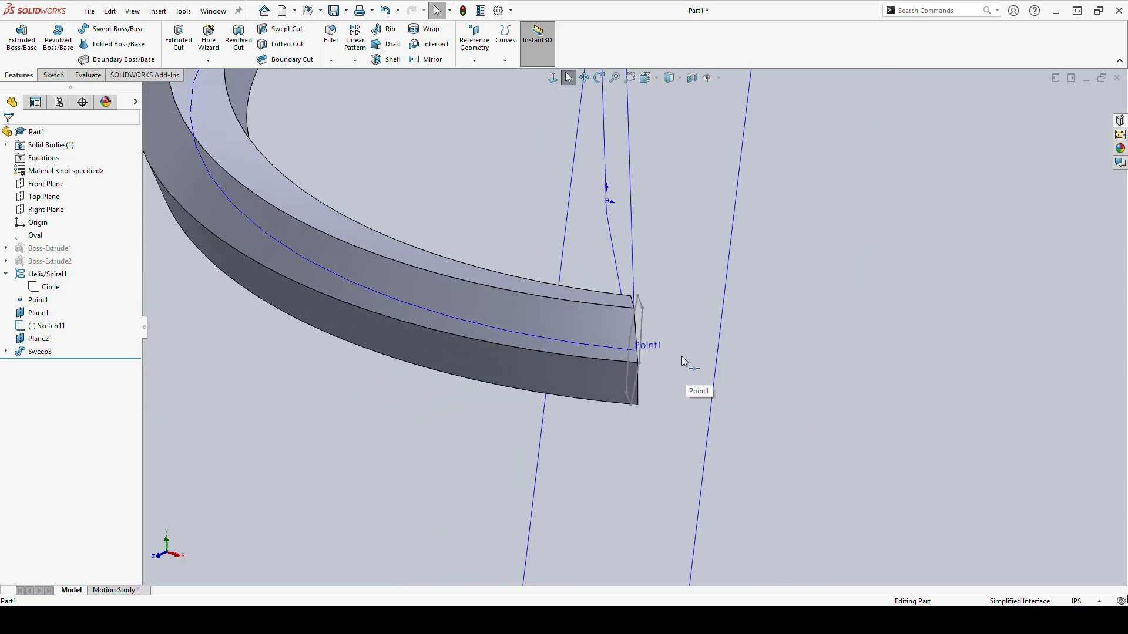
{"action": "scroll", "coordinate": [681, 356], "scroll_direction": "up", "scroll_amount": 2}
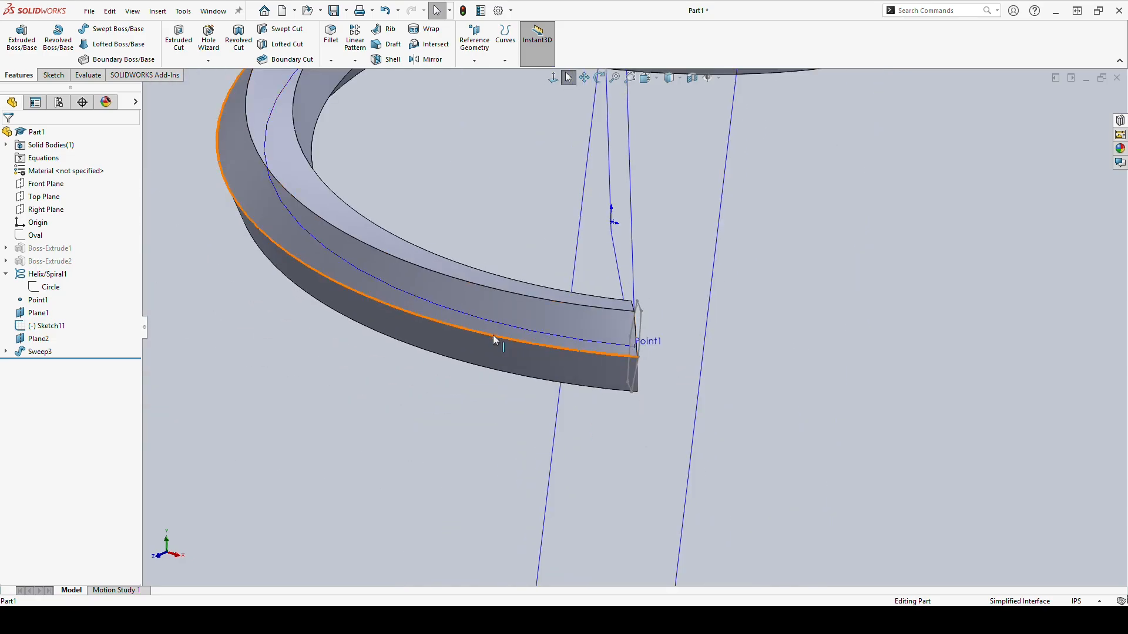
{"action": "middle_click_drag", "start_coordinate": [493, 335], "coordinate": [645, 349]}
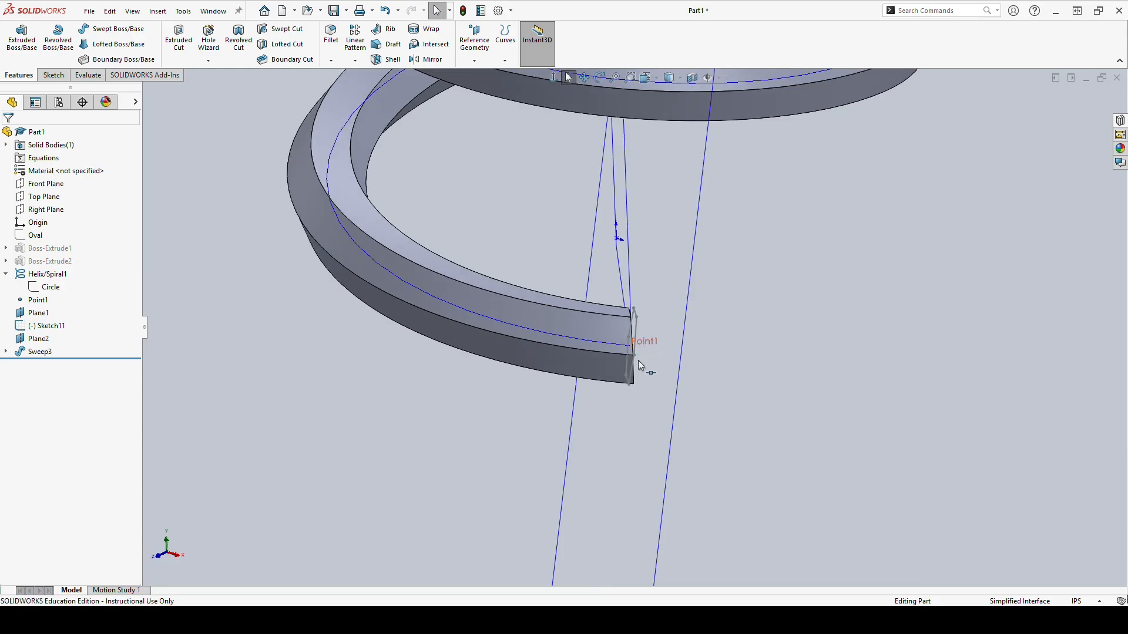
Delete the sweep and the helix together with its reference point, both planes and the two hexagon sketches.
{"action": "left_click", "coordinate": [45, 355]}
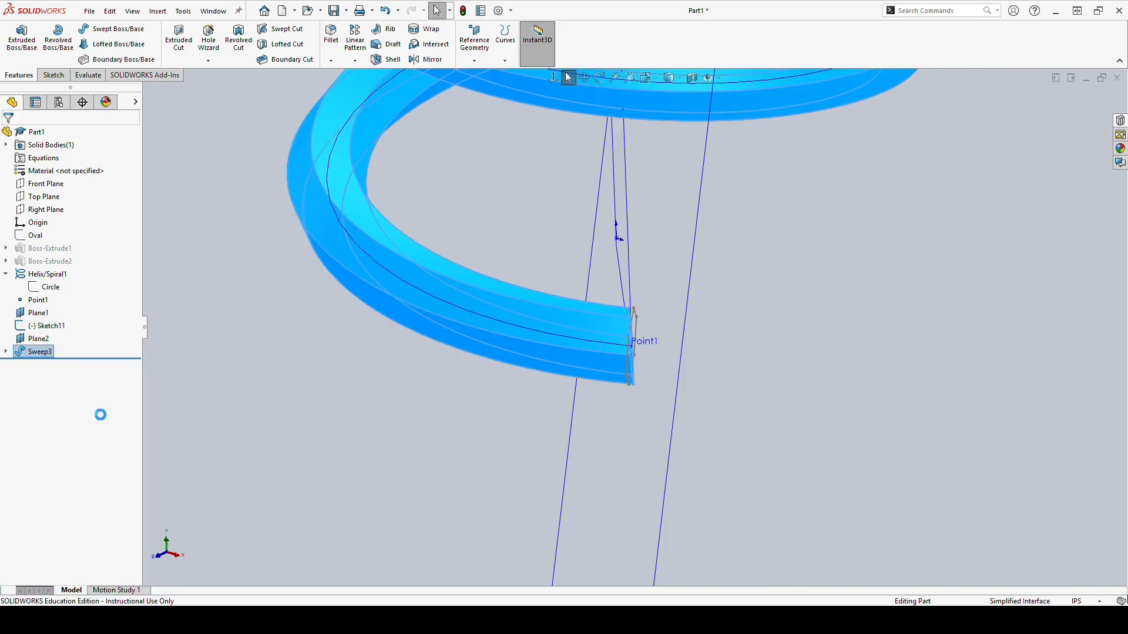
{"action": "key", "text": "Delete"}
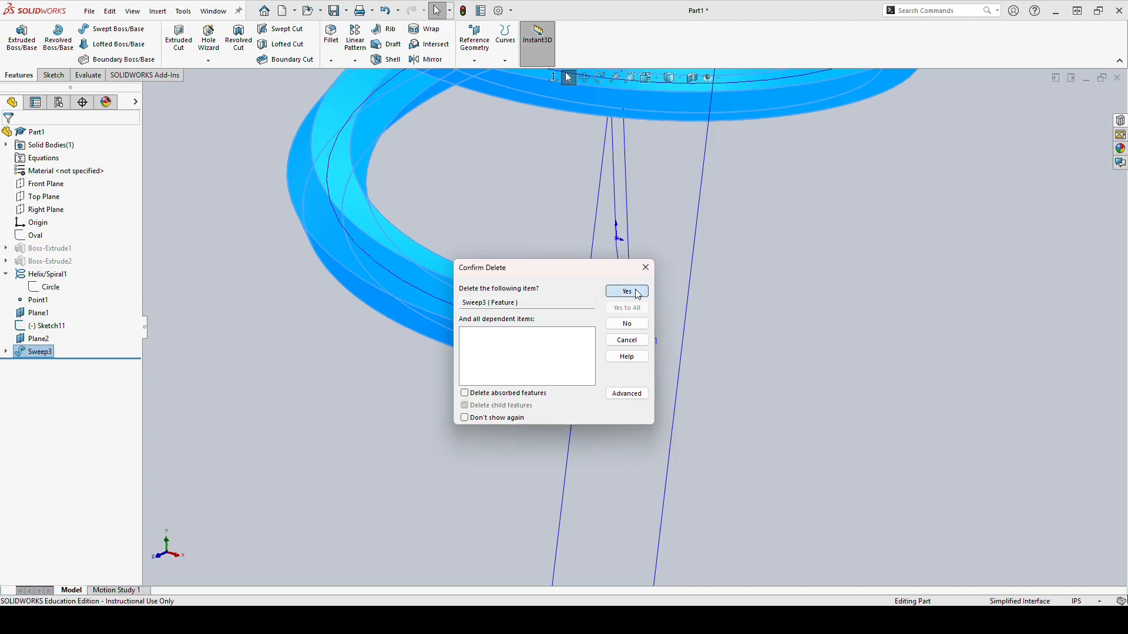
{"action": "left_click", "coordinate": [628, 292]}
{"action": "middle_click_drag", "start_coordinate": [758, 318], "coordinate": [734, 255]}
{"action": "scroll", "coordinate": [732, 270], "scroll_direction": "up", "scroll_amount": 6}
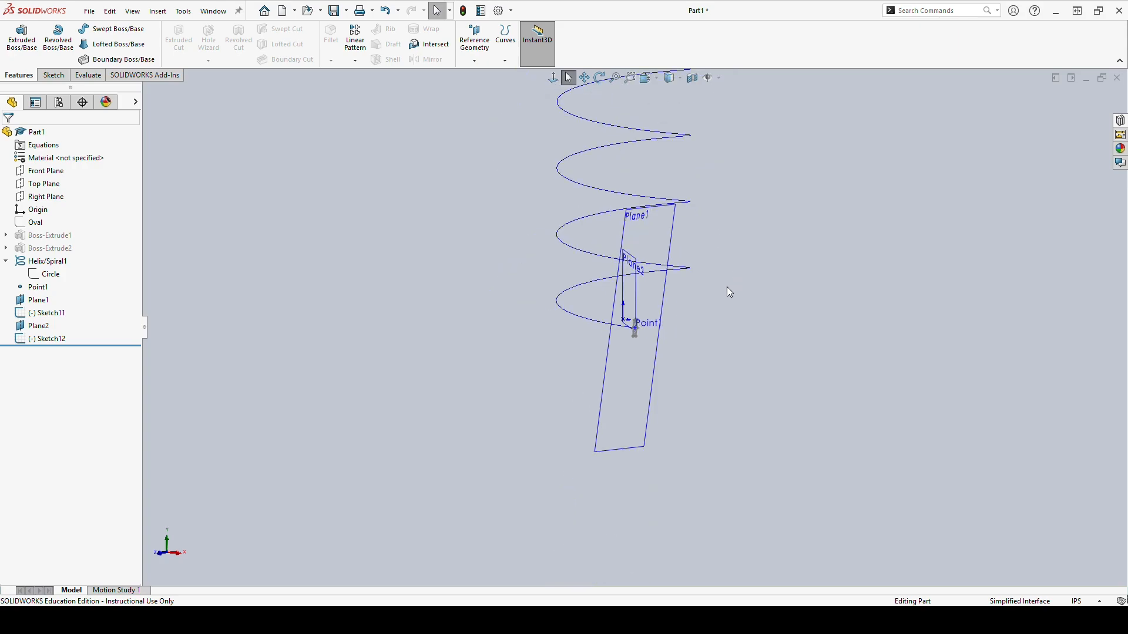
{"action": "scroll", "coordinate": [625, 177], "scroll_direction": "down", "scroll_amount": 4}
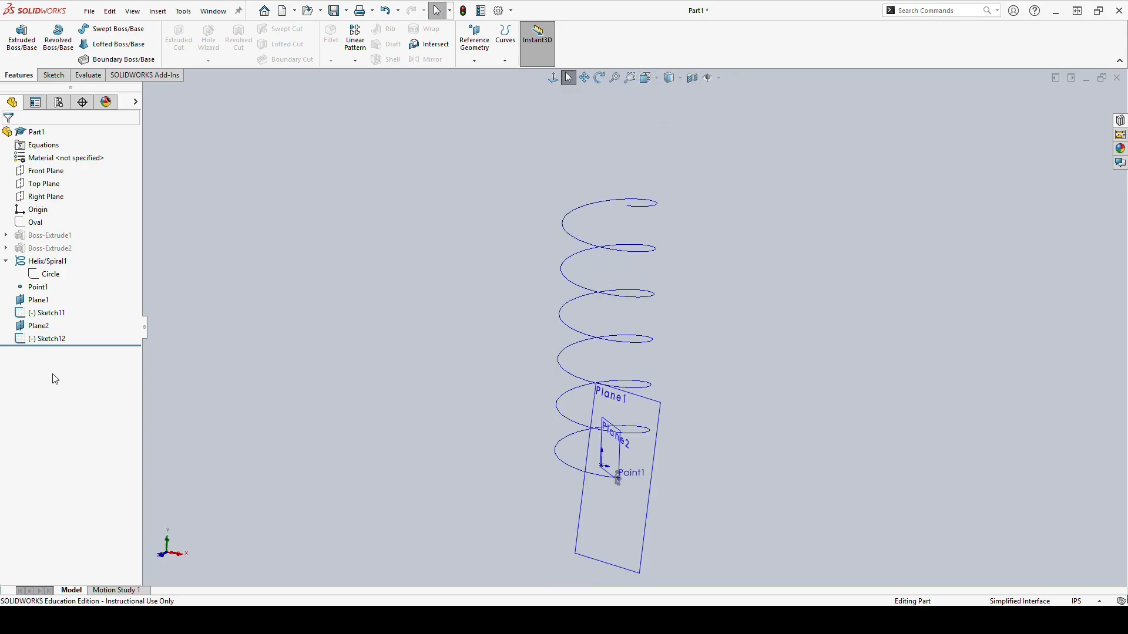
{"action": "left_click", "coordinate": [626, 292]}
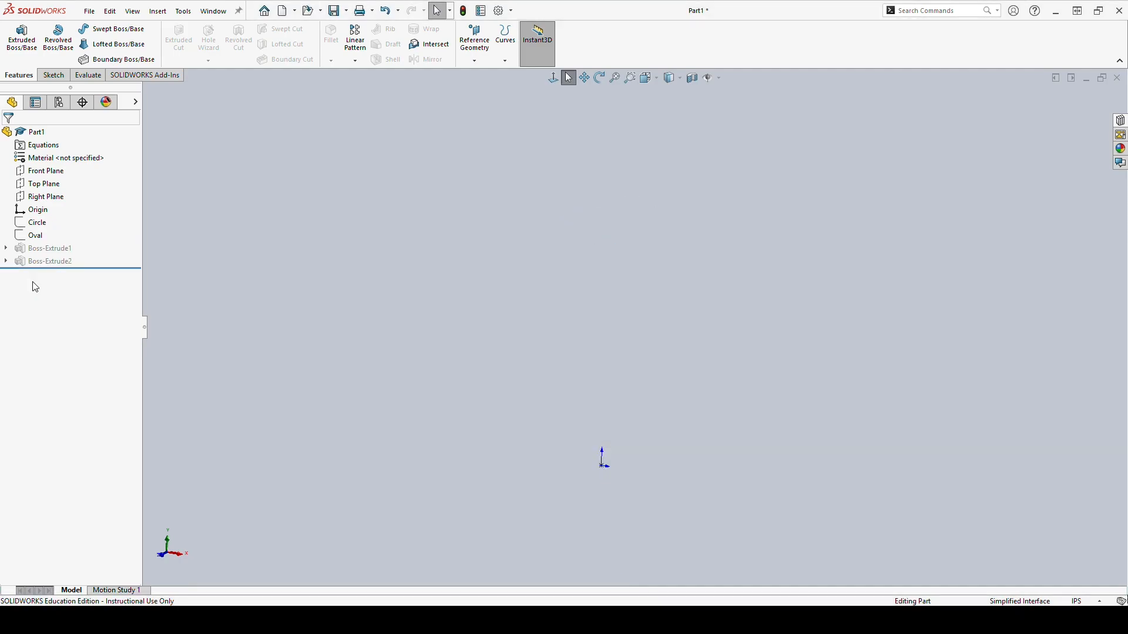
Show the Circle sketch in the model, and open it to review its diameter dimension before exiting it.
{"action": "left_click", "coordinate": [37, 223]}
{"action": "left_click", "coordinate": [38, 206]}
{"action": "middle_click_drag", "start_coordinate": [601, 449], "coordinate": [609, 491]}
{"action": "scroll", "coordinate": [608, 491], "scroll_direction": "down", "scroll_amount": 5}
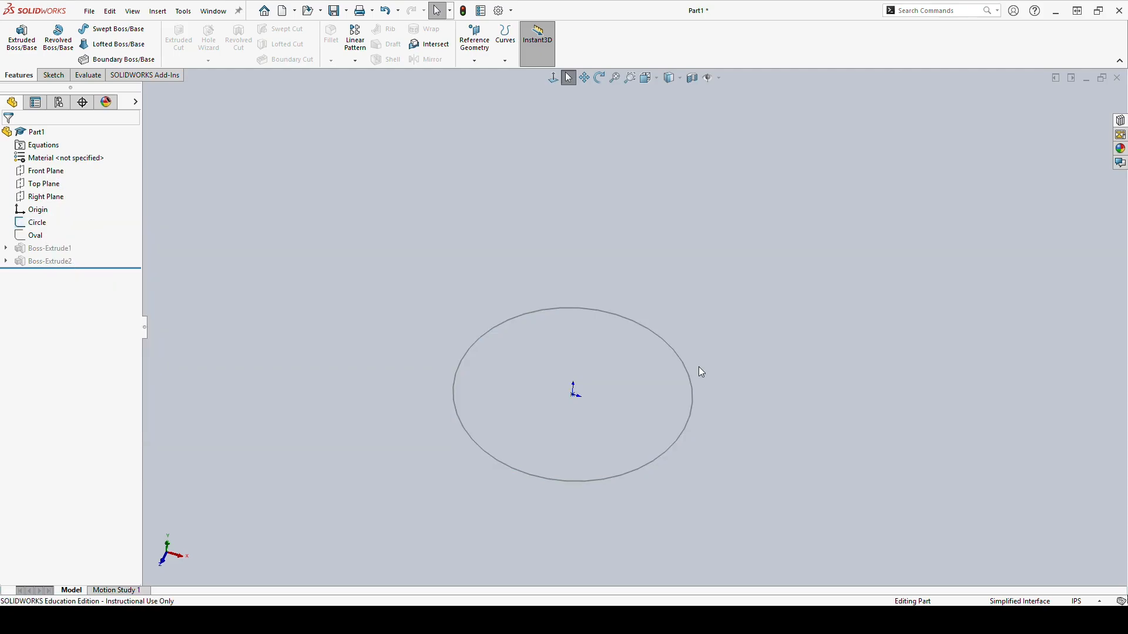
{"action": "left_click", "coordinate": [691, 377]}
{"action": "left_click", "coordinate": [699, 366]}
{"action": "right_click", "coordinate": [45, 221]}
{"action": "left_click", "coordinate": [56, 184]}
{"action": "left_click", "coordinate": [17, 48]}
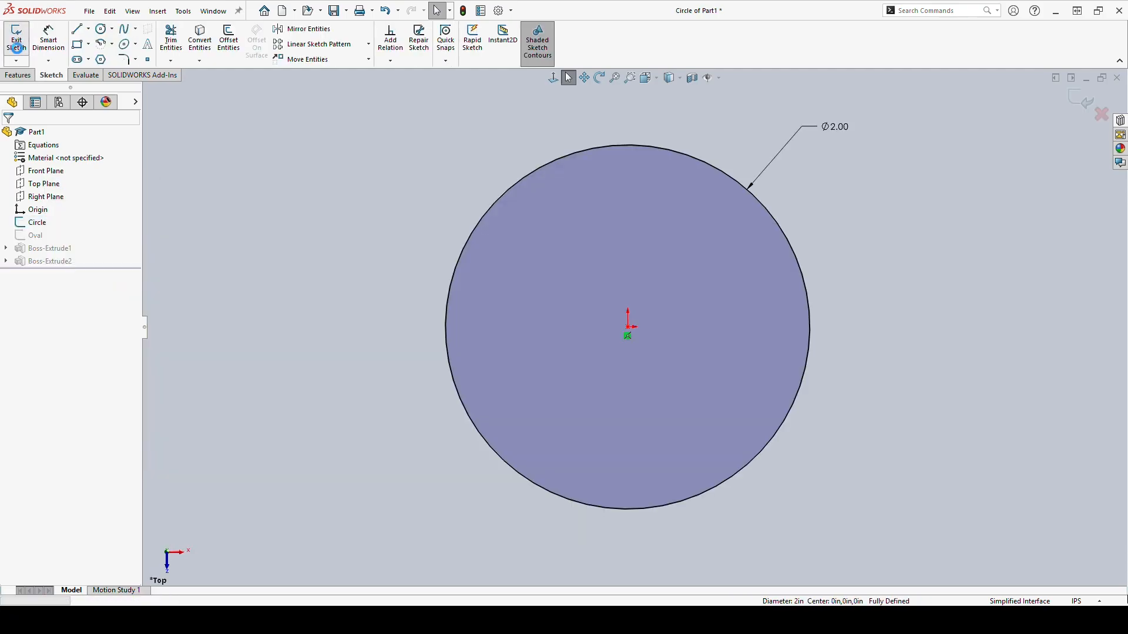
Show the Oval sketch and compare its shape with the Circle sketch around the origin.
{"action": "middle_click_drag", "start_coordinate": [763, 320], "coordinate": [760, 228]}
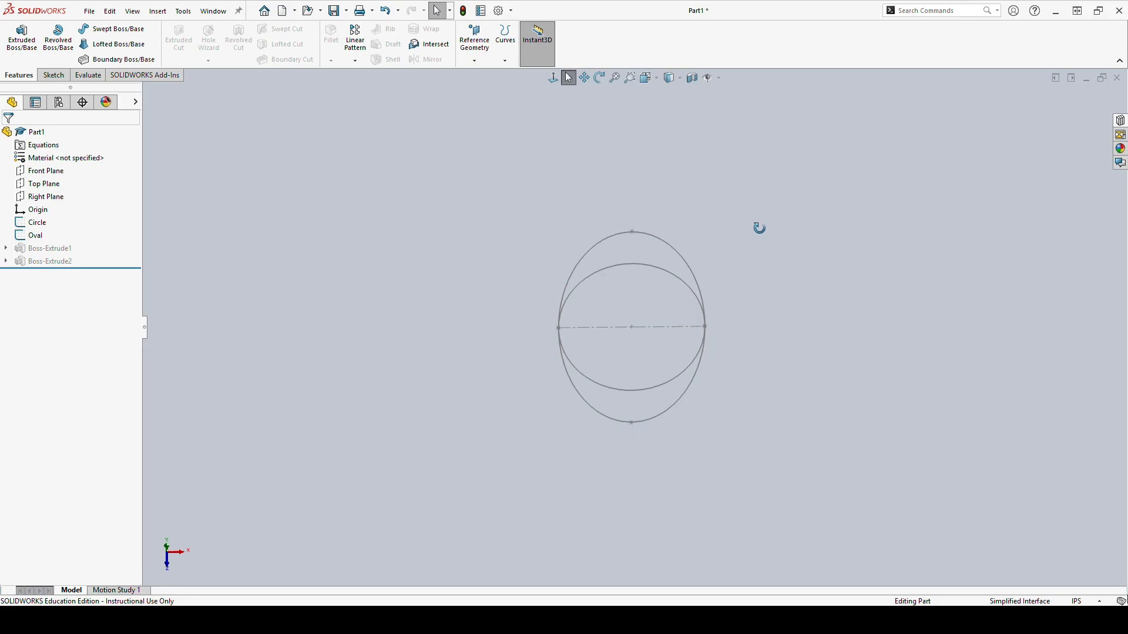
{"action": "scroll", "coordinate": [720, 347], "scroll_direction": "down", "scroll_amount": 5}
{"action": "scroll", "coordinate": [688, 303], "scroll_direction": "up", "scroll_amount": 3}
{"action": "middle_click_drag", "start_coordinate": [555, 201], "coordinate": [548, 132]}
{"action": "scroll", "coordinate": [554, 197], "scroll_direction": "up", "scroll_amount": 3}
{"action": "scroll", "coordinate": [578, 208], "scroll_direction": "down", "scroll_amount": 3}
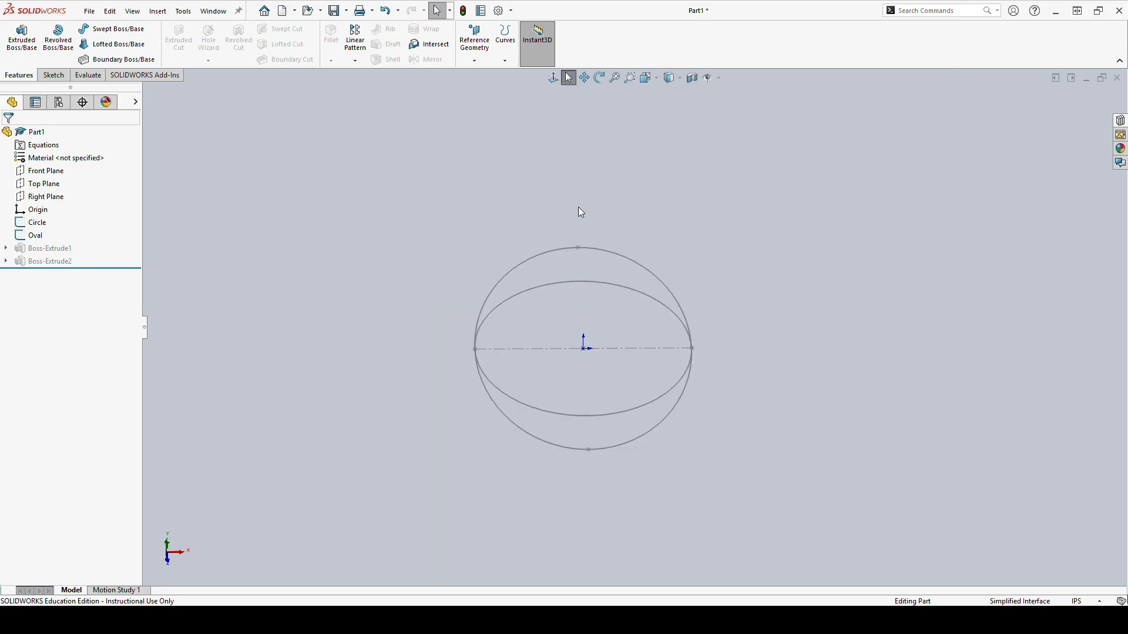
Start a new Helix and Spiral curve.
{"action": "left_click", "coordinate": [502, 59]}
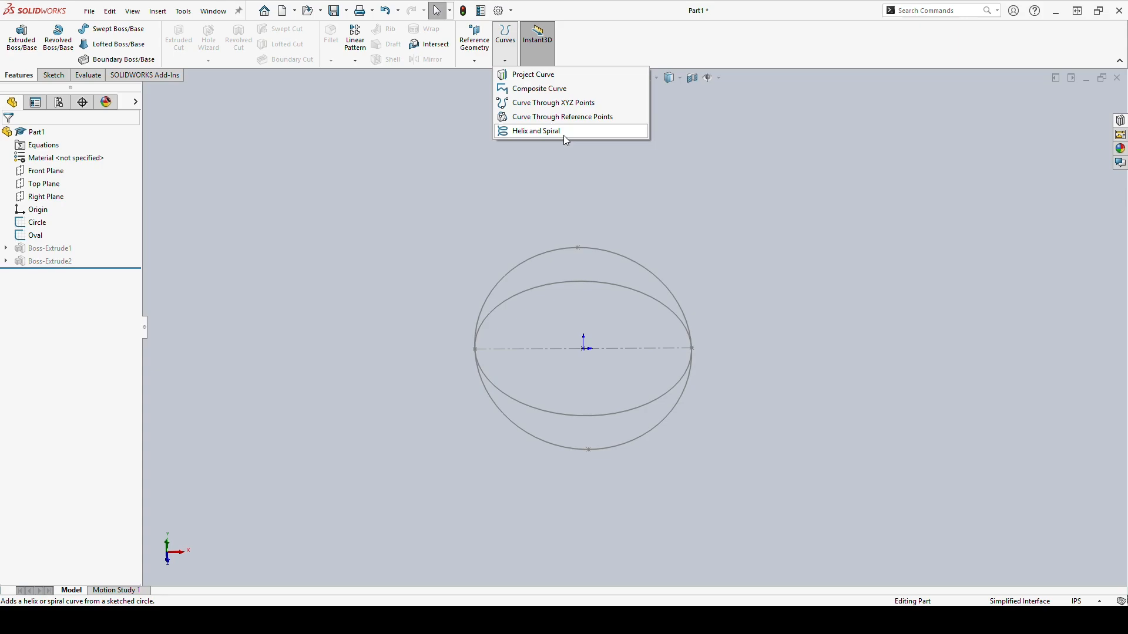
{"action": "left_click", "coordinate": [563, 134]}
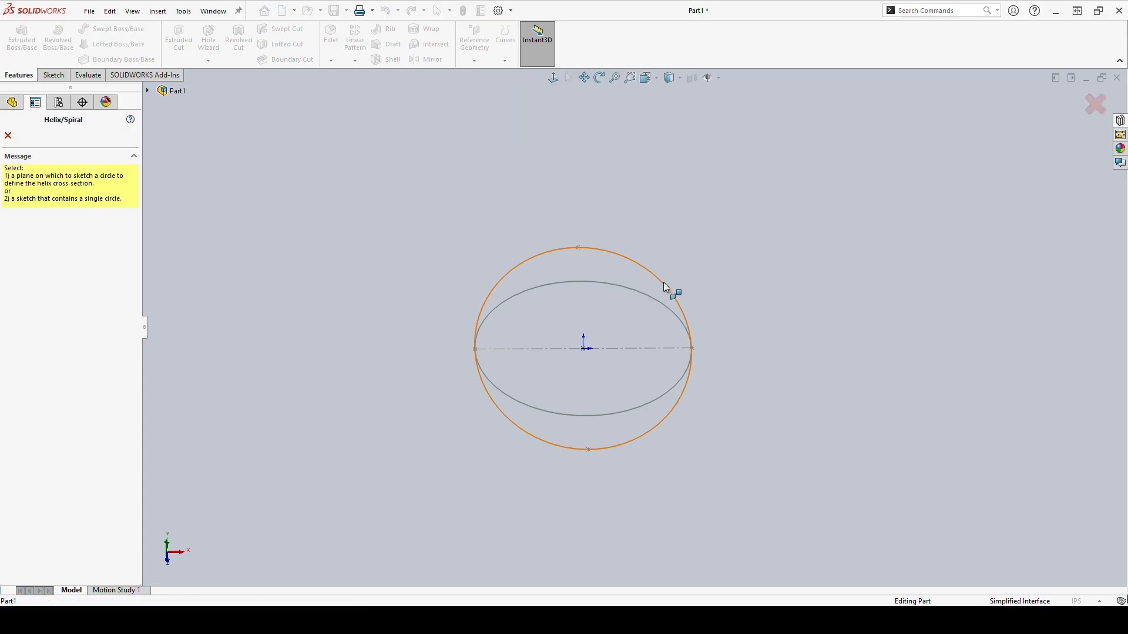